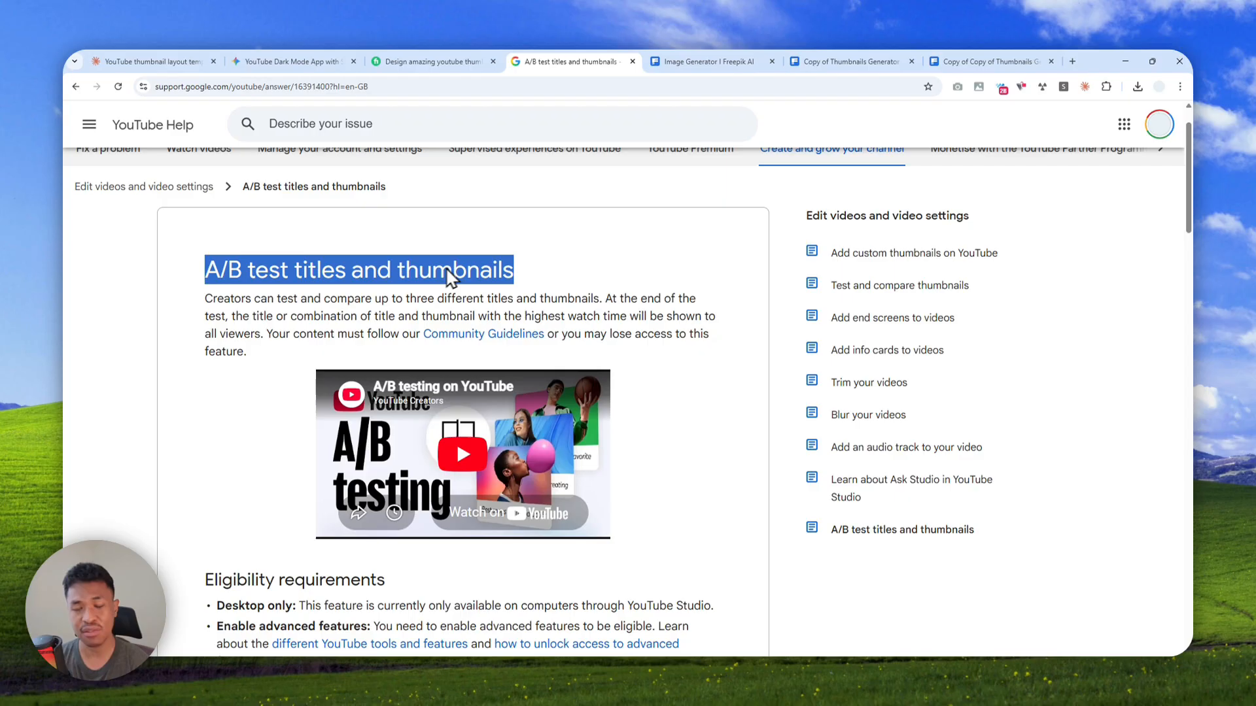
Review the generated thumbnails in the Image Generator and both Thumbnails Generator space copies, including the second copy's items, layouts and character faces
{"action": "left_click", "coordinate": [709, 61]}
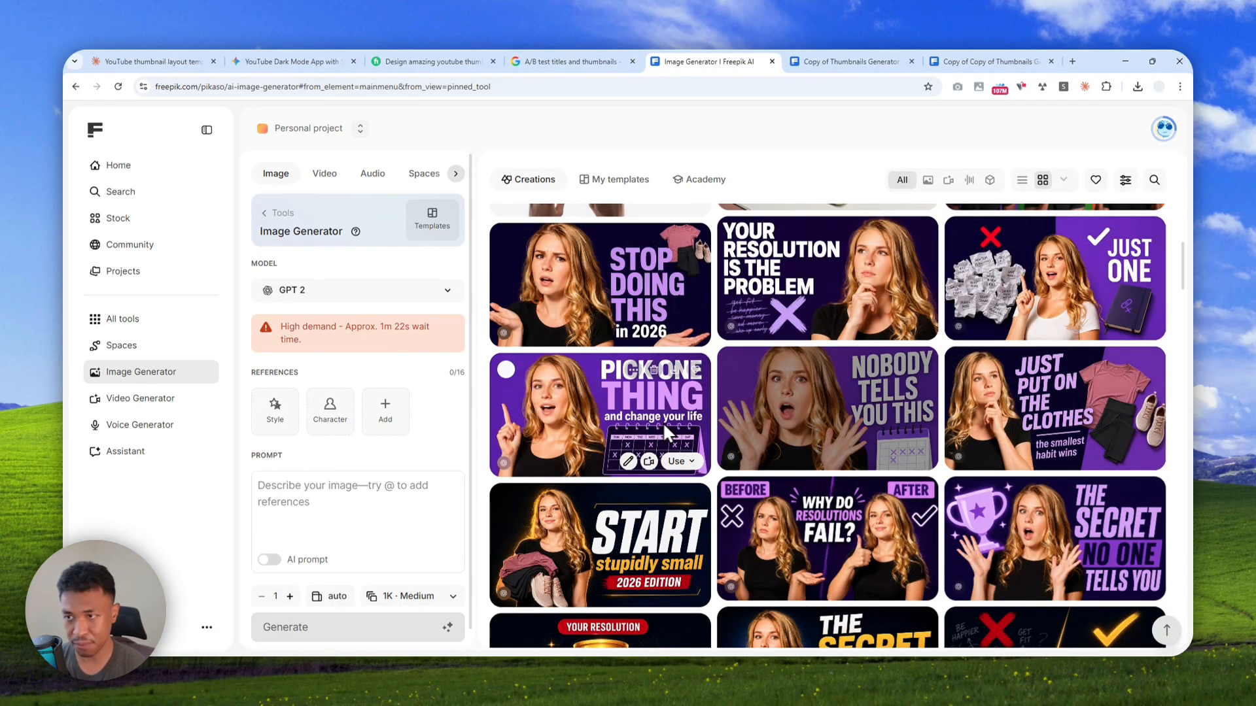
{"action": "left_click", "coordinate": [844, 61]}
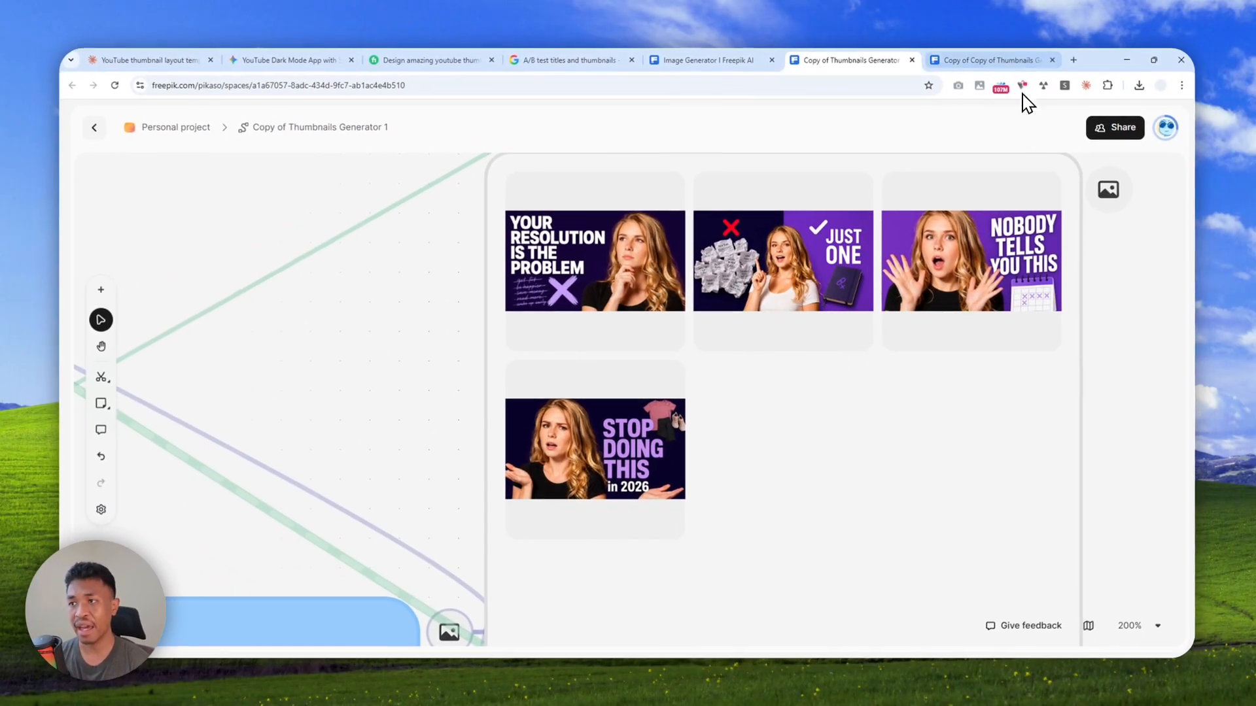
{"action": "left_click", "coordinate": [1009, 61]}
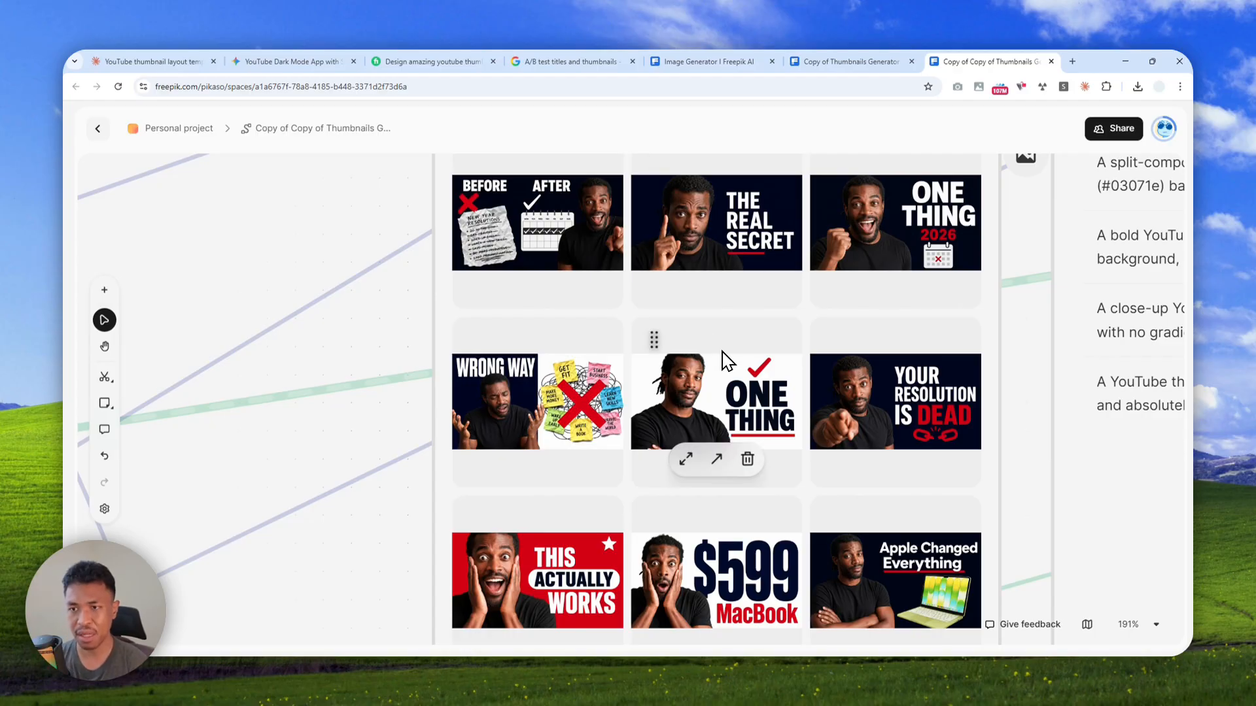
{"action": "scroll", "coordinate": [729, 363], "scroll_direction": "down", "scroll_amount": 8}
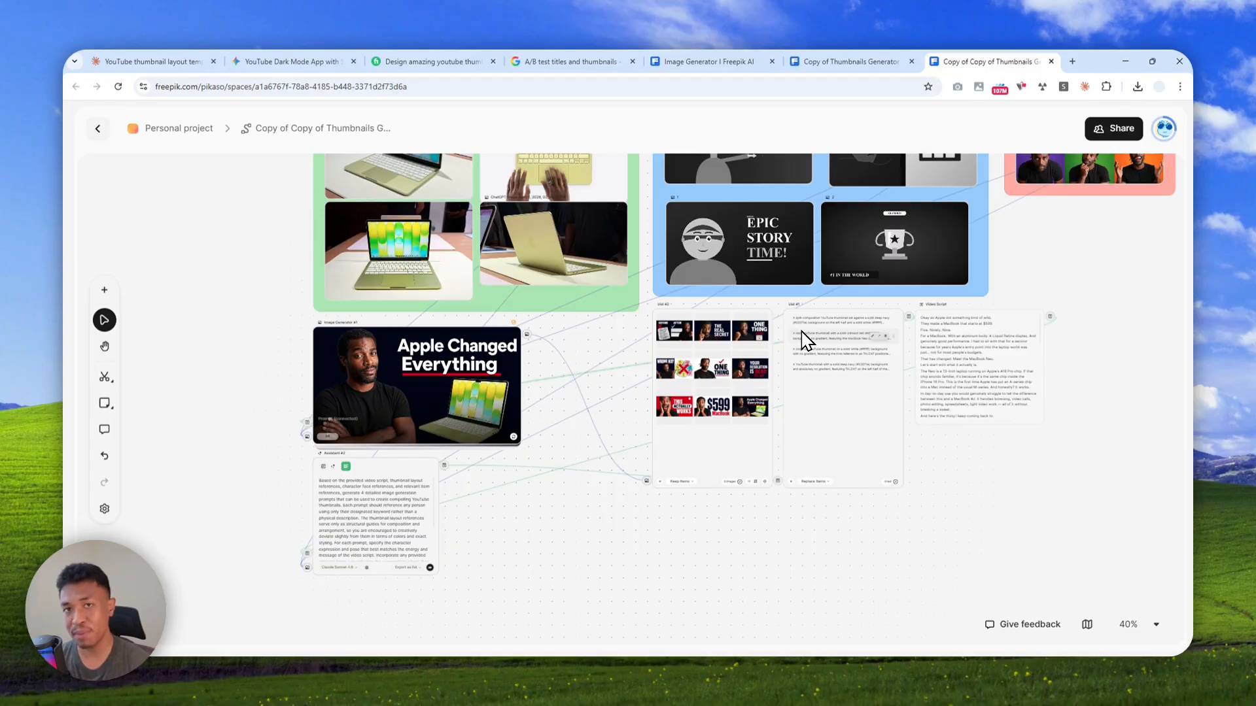
{"action": "scroll", "coordinate": [806, 340], "scroll_direction": "down", "scroll_amount": 2}
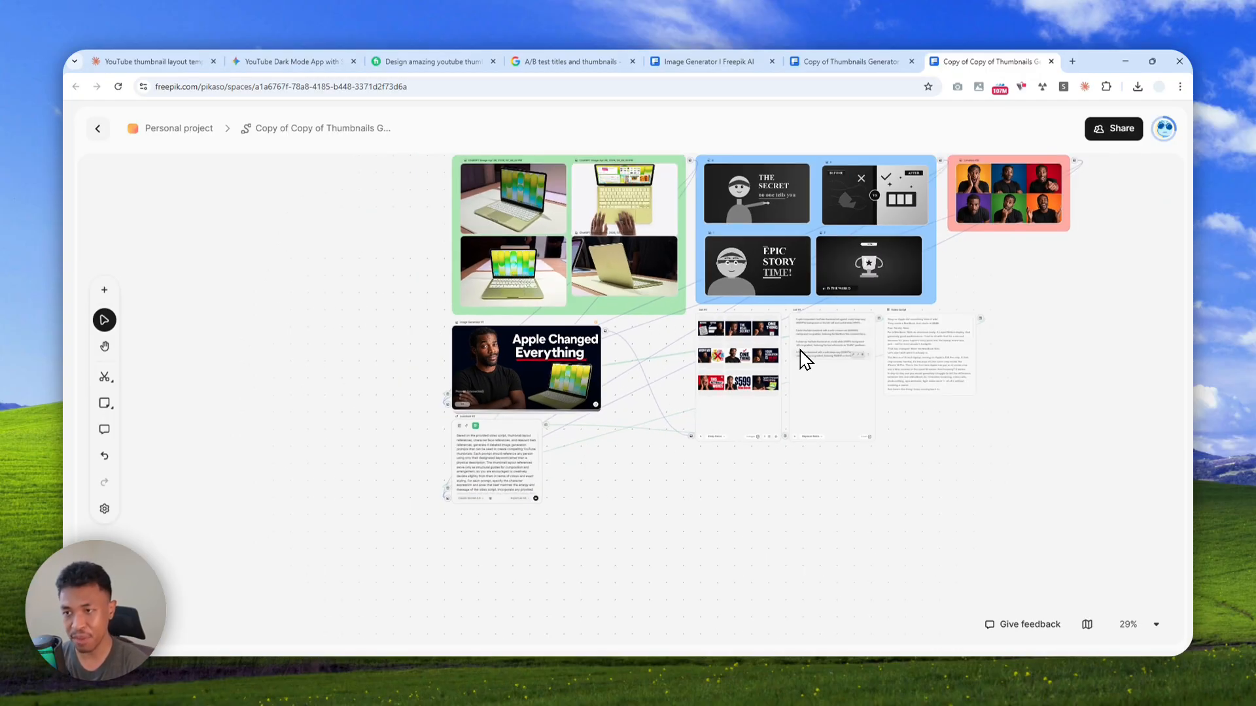
{"action": "left_click_drag", "start_coordinate": [1068, 353], "coordinate": [1022, 413]}
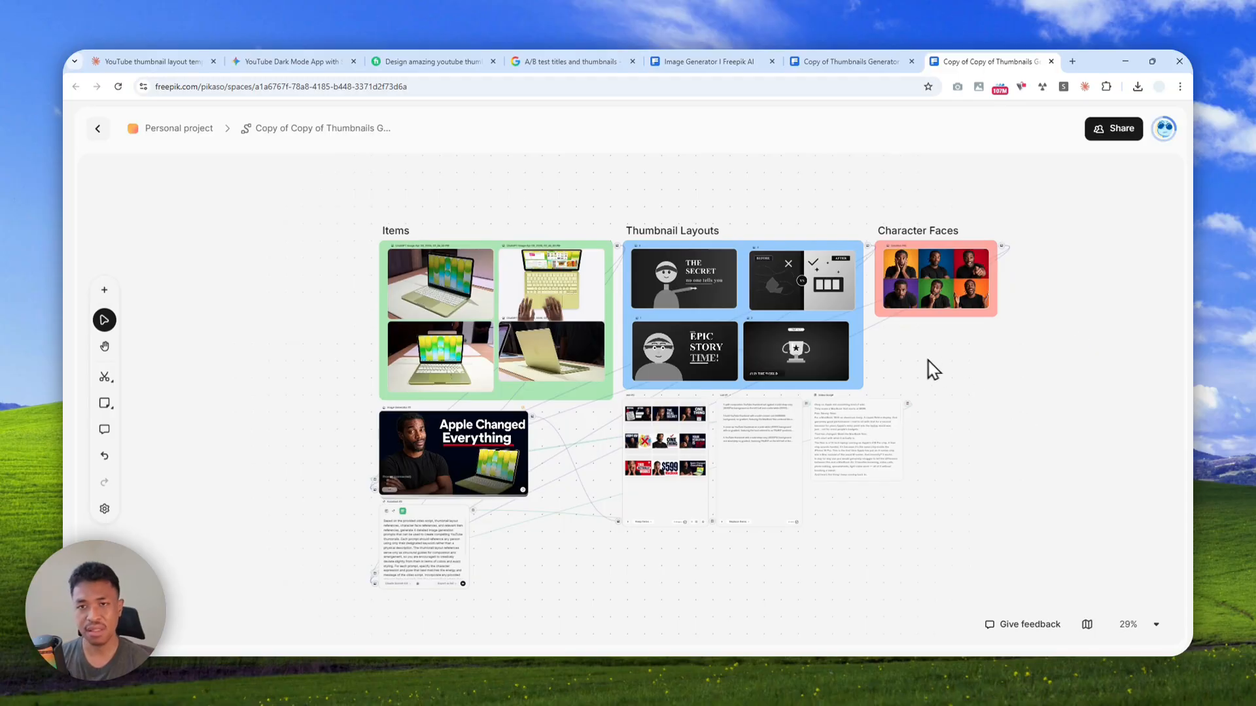
Open the Freepik app in a new browser tab and go to its Image Generator
{"action": "left_click", "coordinate": [1072, 61]}
{"action": "type", "text": "fre"}
{"action": "left_click", "coordinate": [204, 109]}
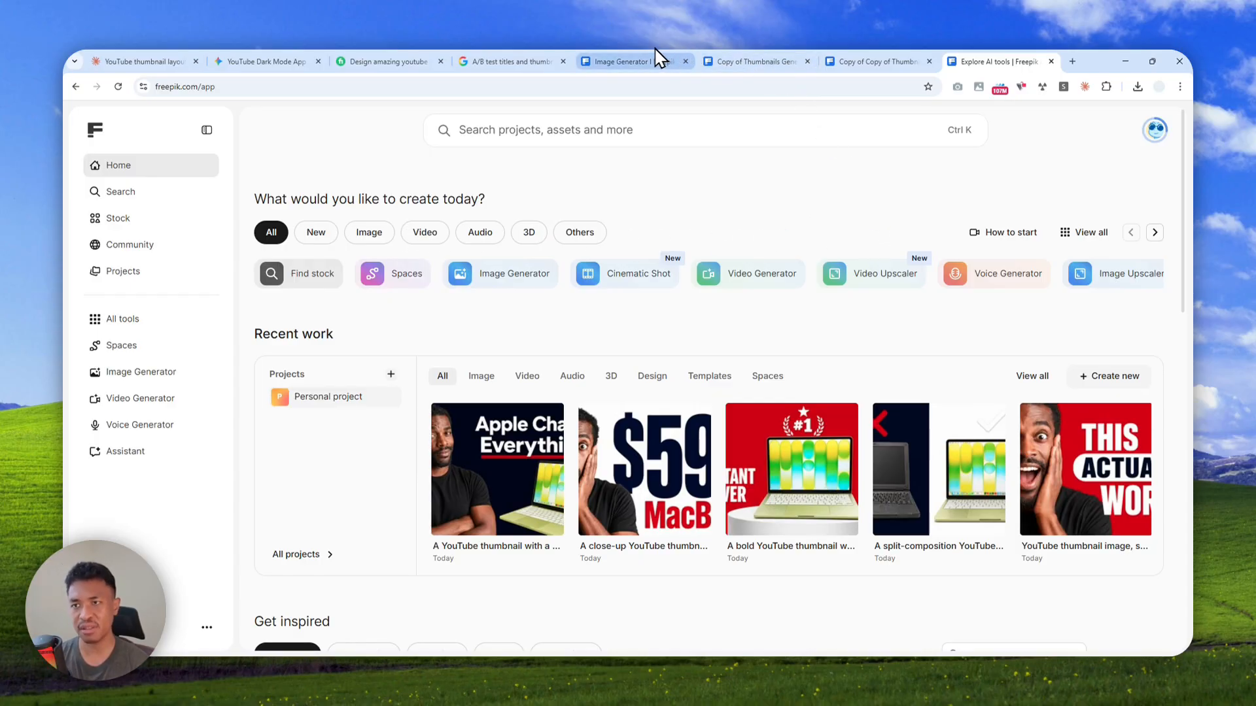
{"action": "left_click", "coordinate": [726, 60]}
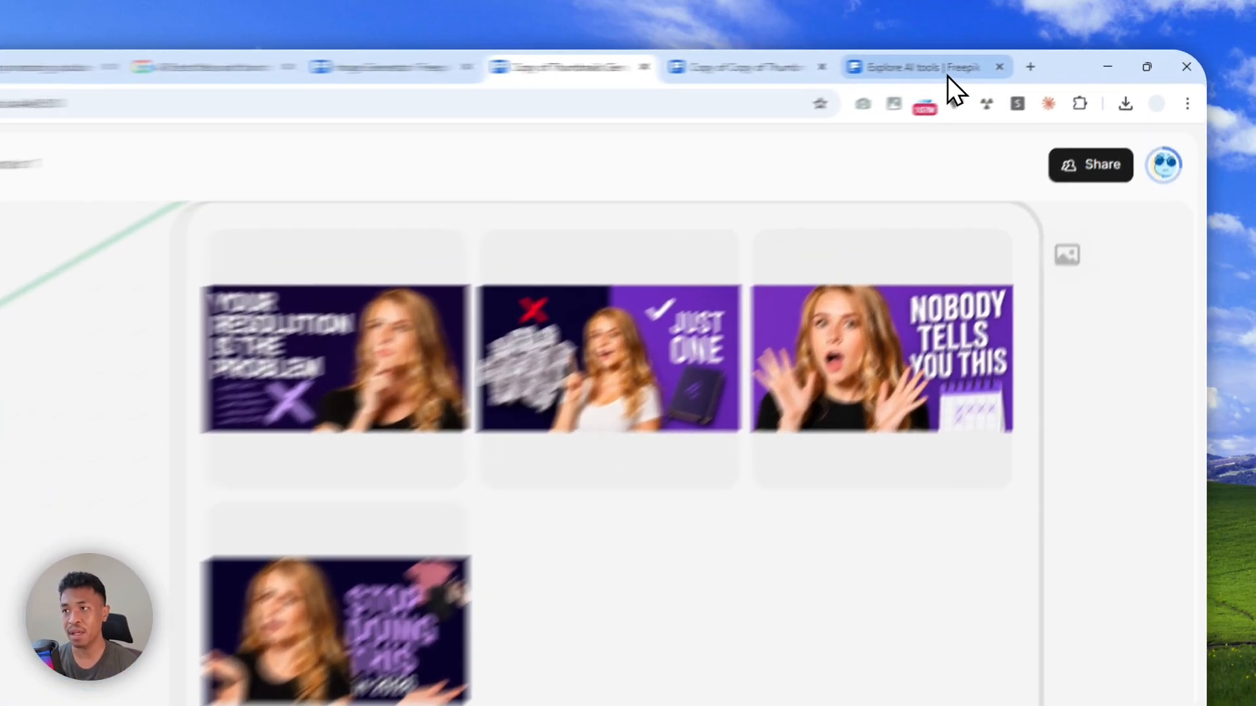
{"action": "left_click", "coordinate": [1007, 64]}
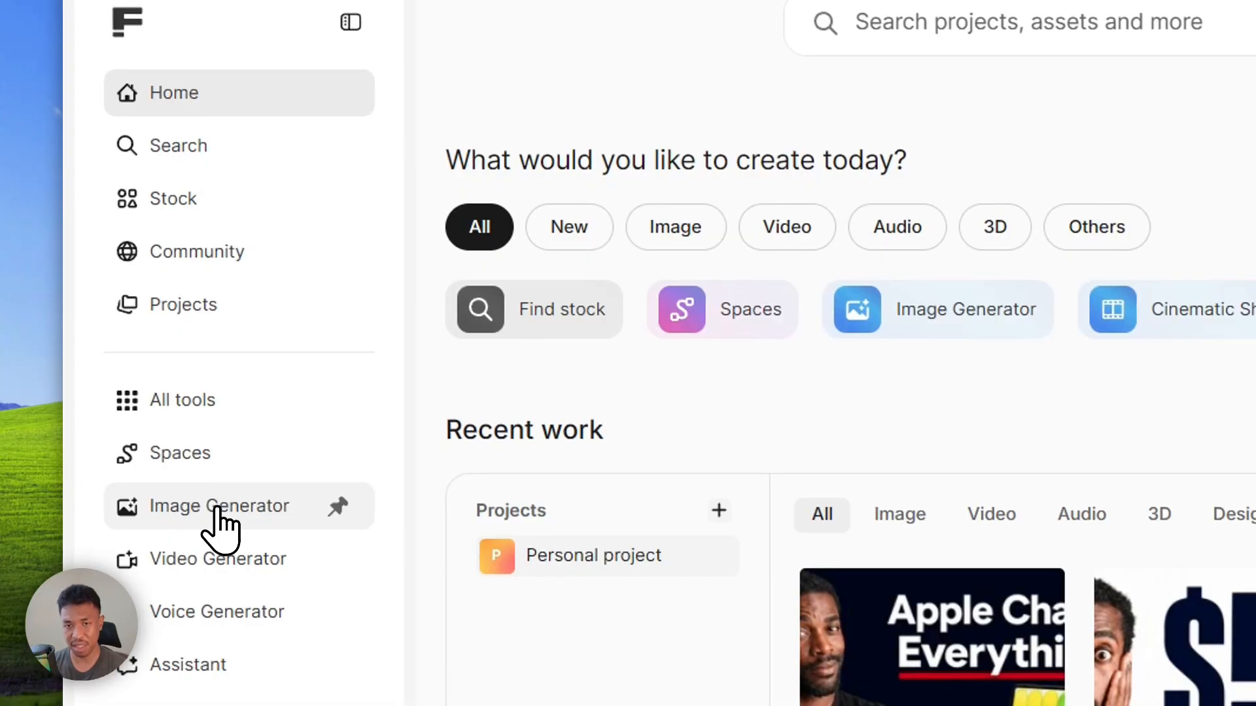
{"action": "left_click", "coordinate": [217, 507]}
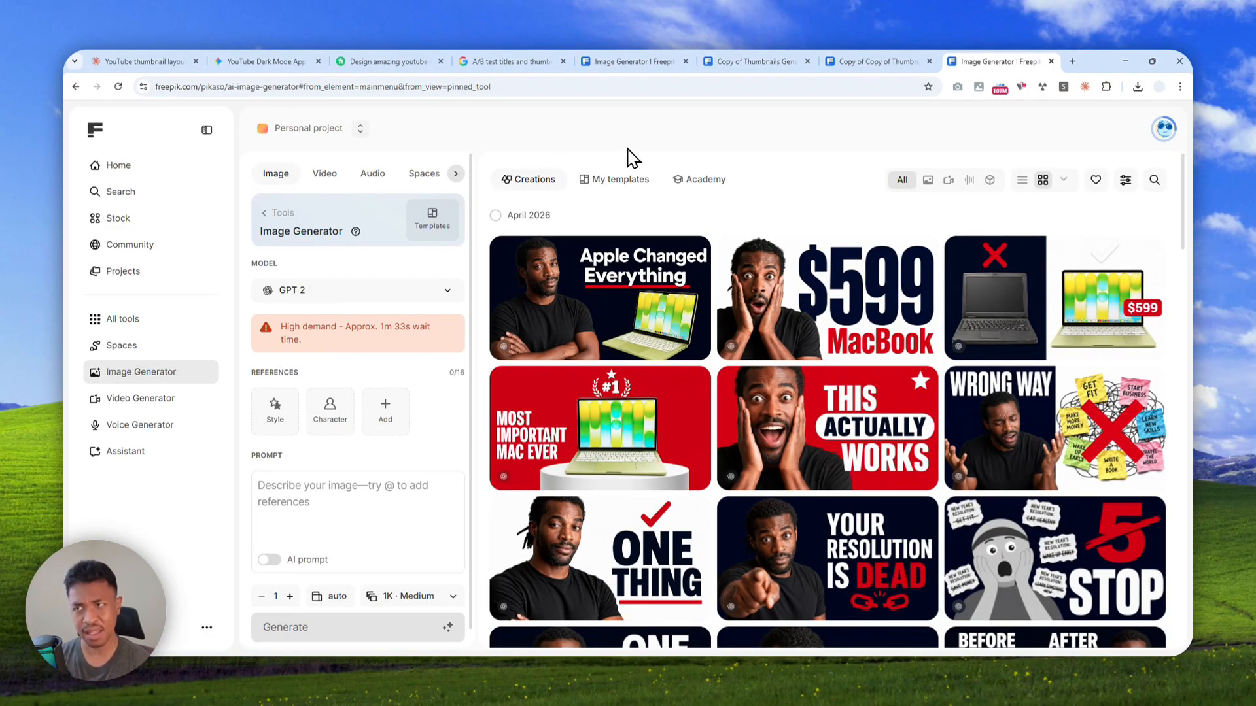
Examine the second space copy's workflow and the details of the six-panel character expression image among the creations
{"action": "left_click", "coordinate": [872, 60]}
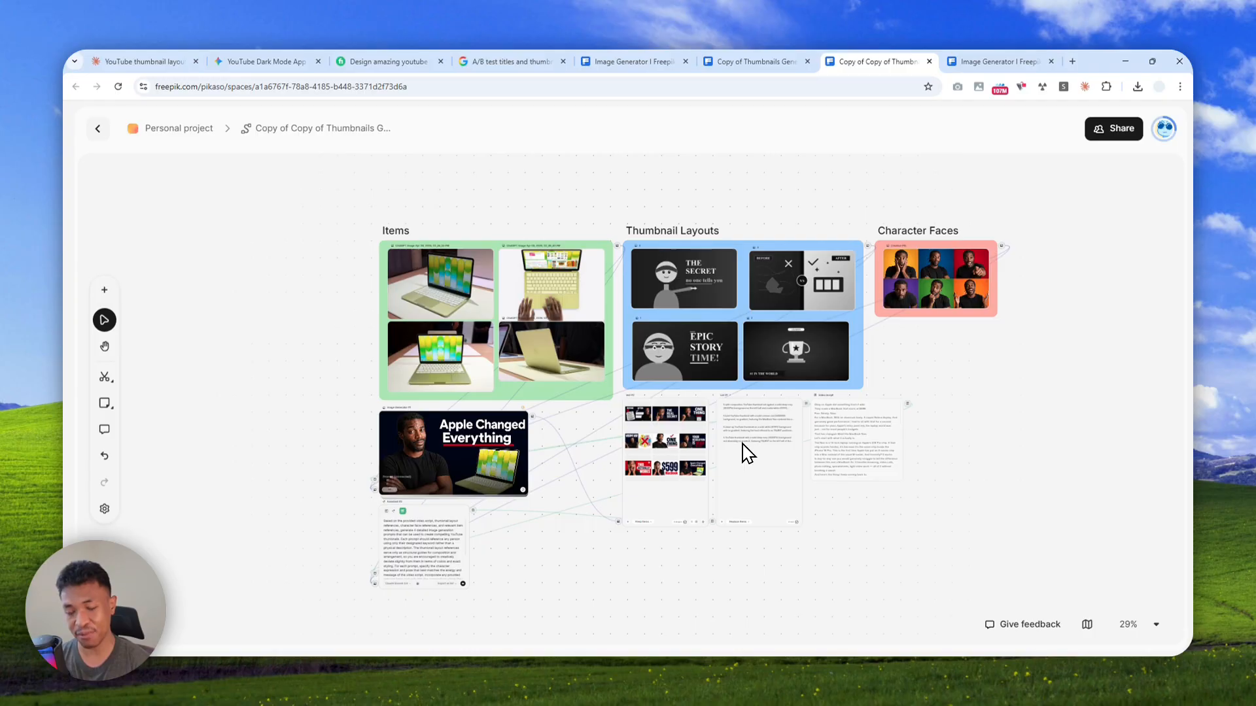
{"action": "left_click", "coordinate": [1002, 63]}
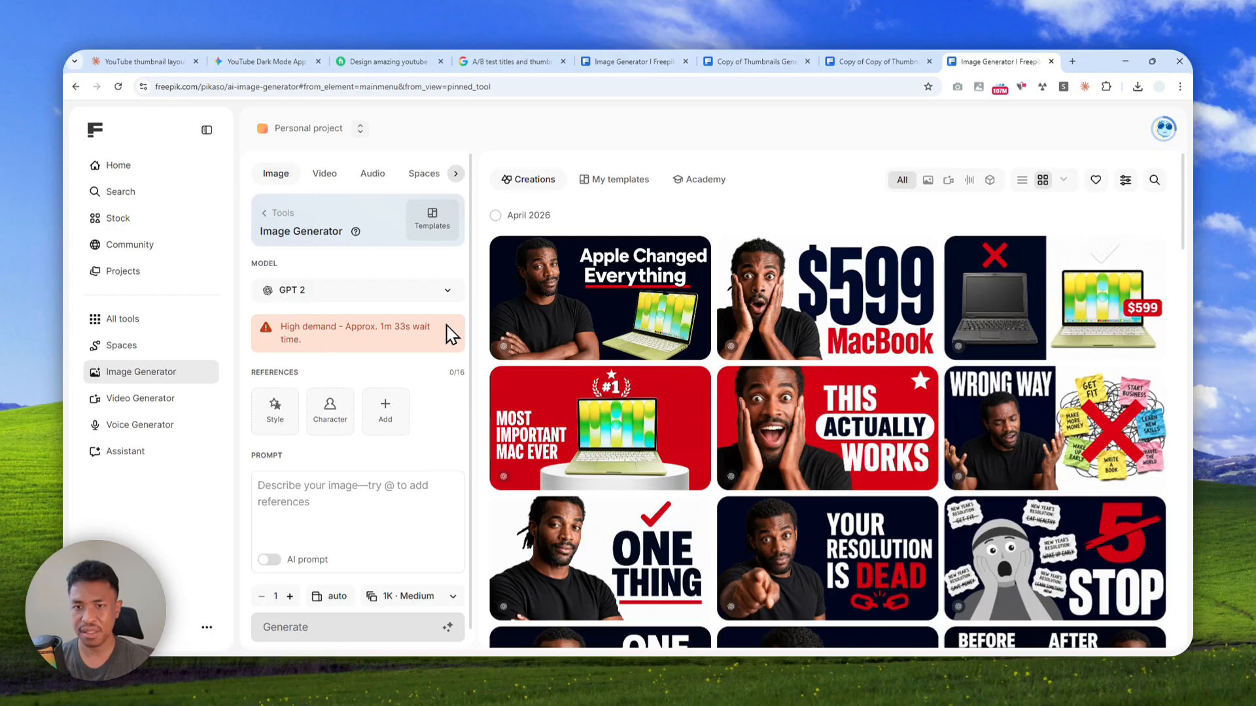
{"action": "scroll", "coordinate": [767, 308], "scroll_direction": "down", "scroll_amount": 10}
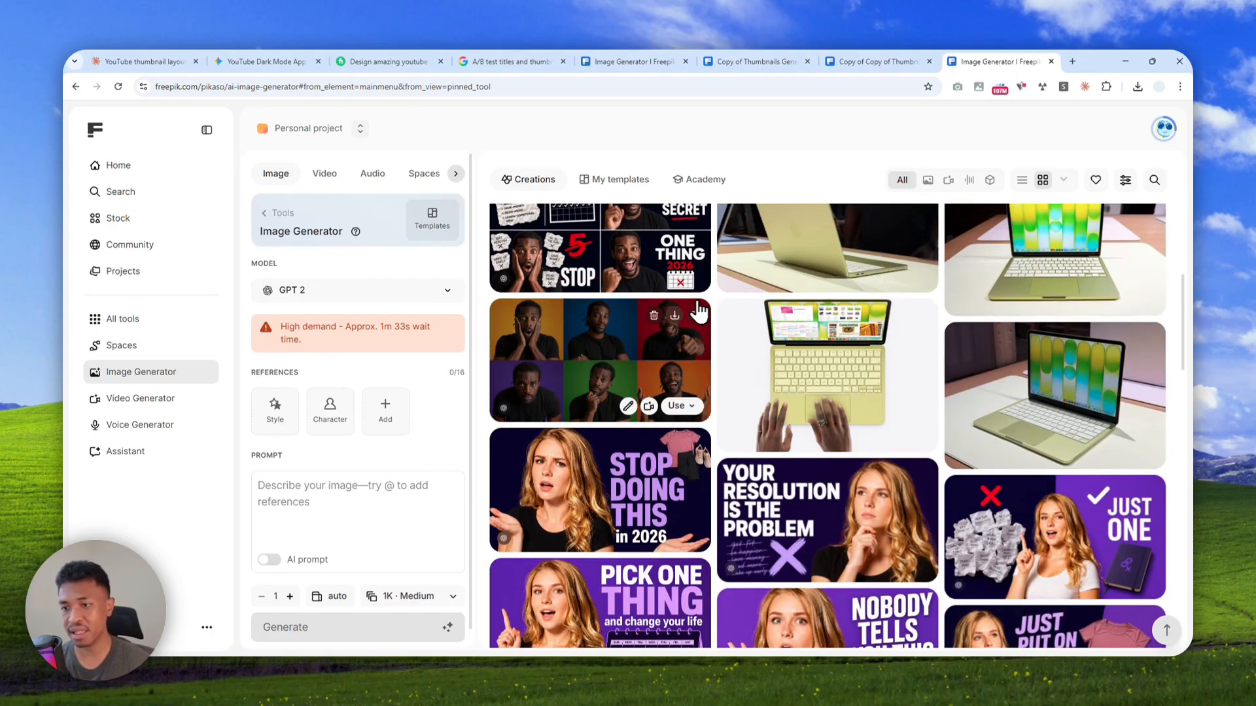
{"action": "left_click", "coordinate": [584, 338]}
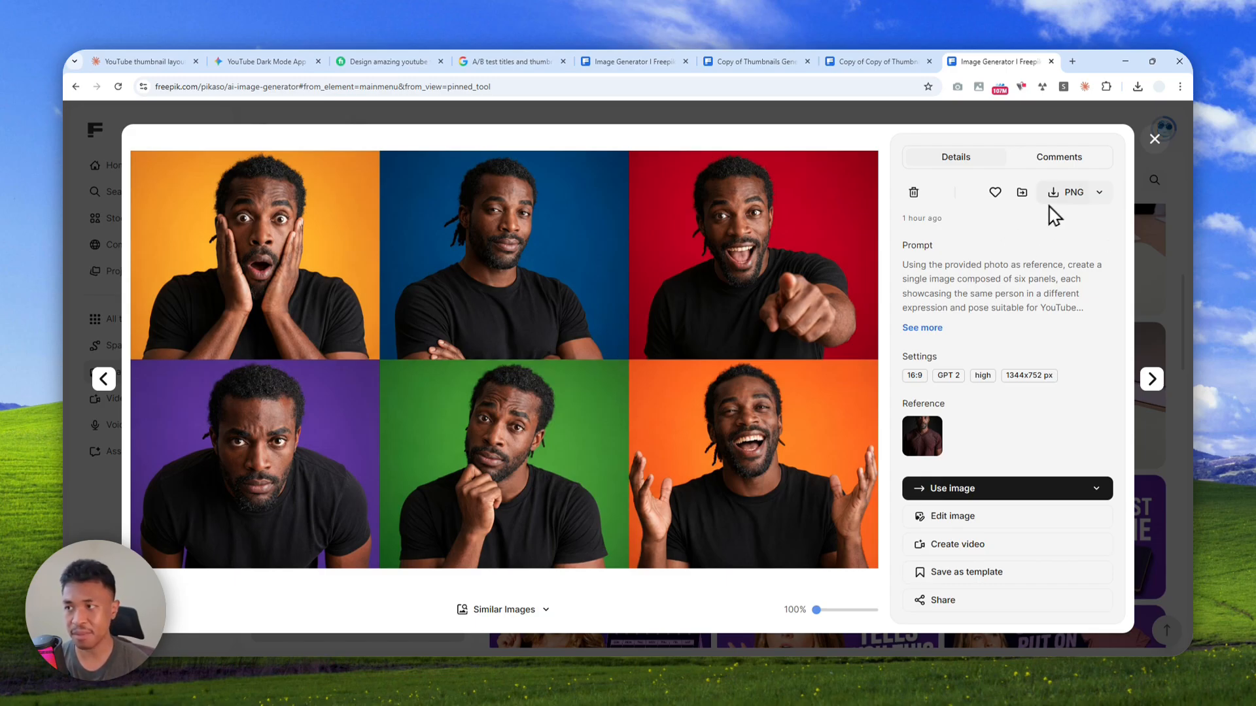
{"action": "left_click", "coordinate": [1154, 139]}
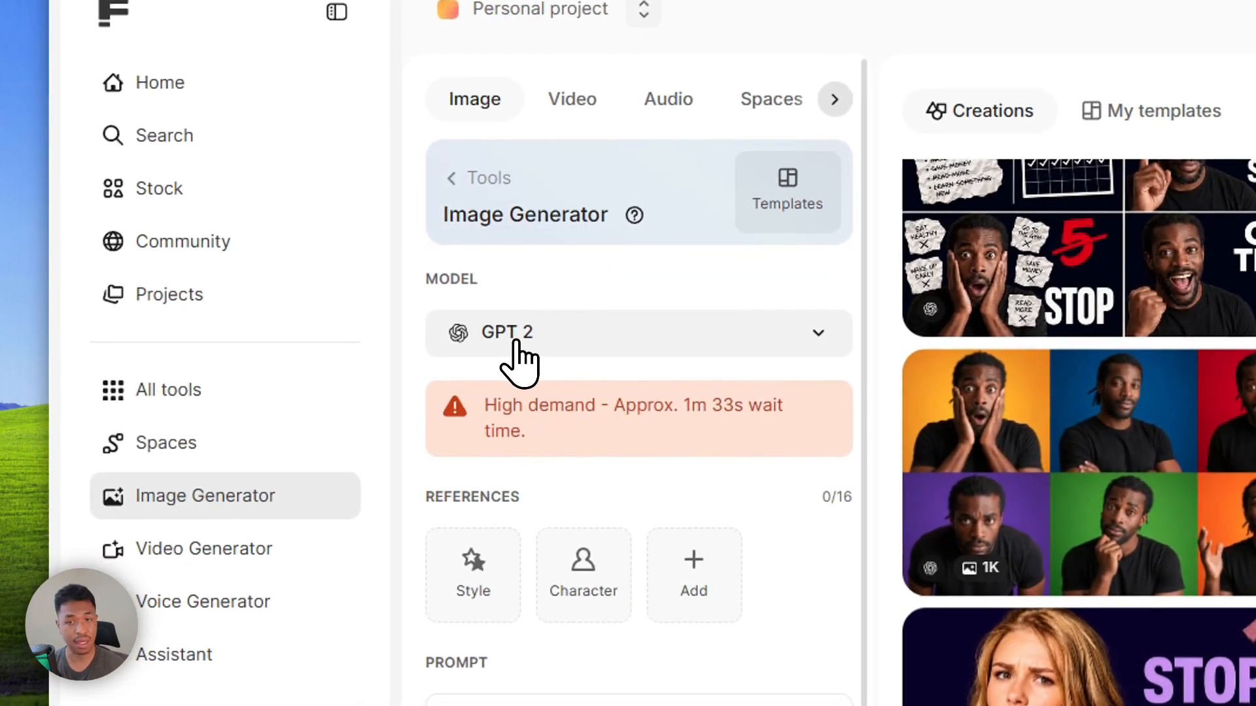
Select the GPT 2 model and upload long_phung-woman-8344944.jpg from the Testing Materials folder as a reference image
{"action": "left_click", "coordinate": [516, 344]}
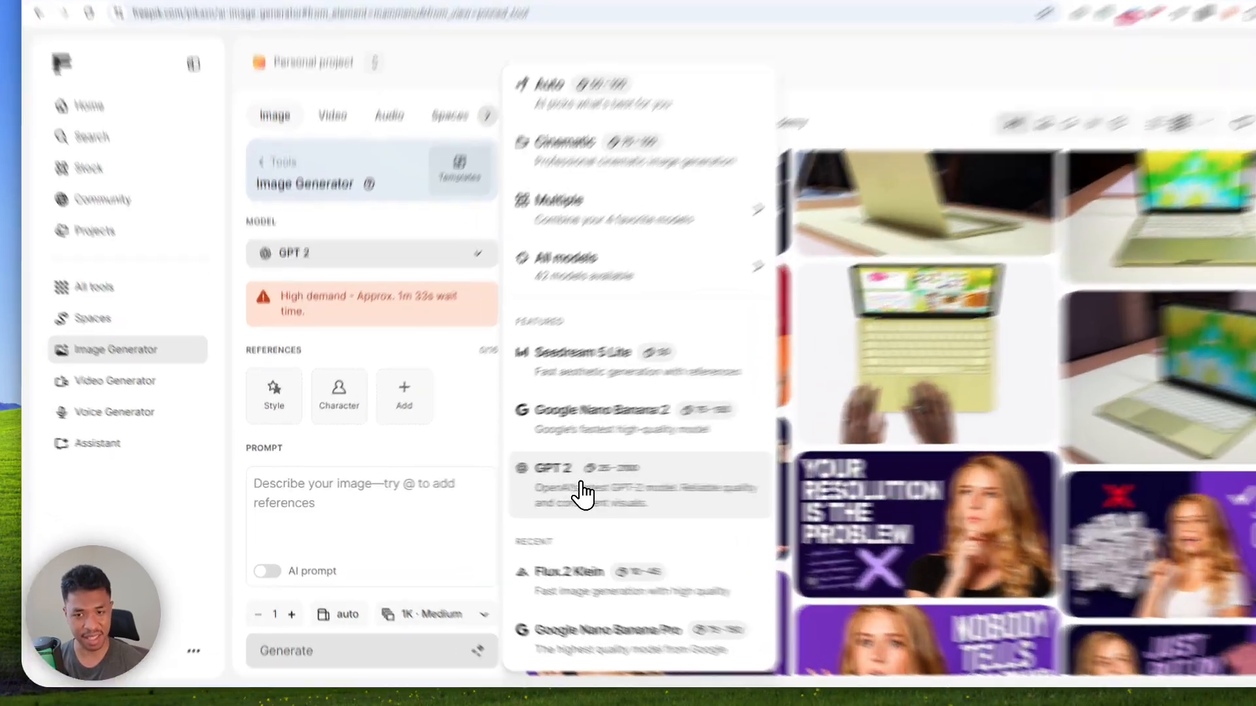
{"action": "left_click", "coordinate": [535, 495]}
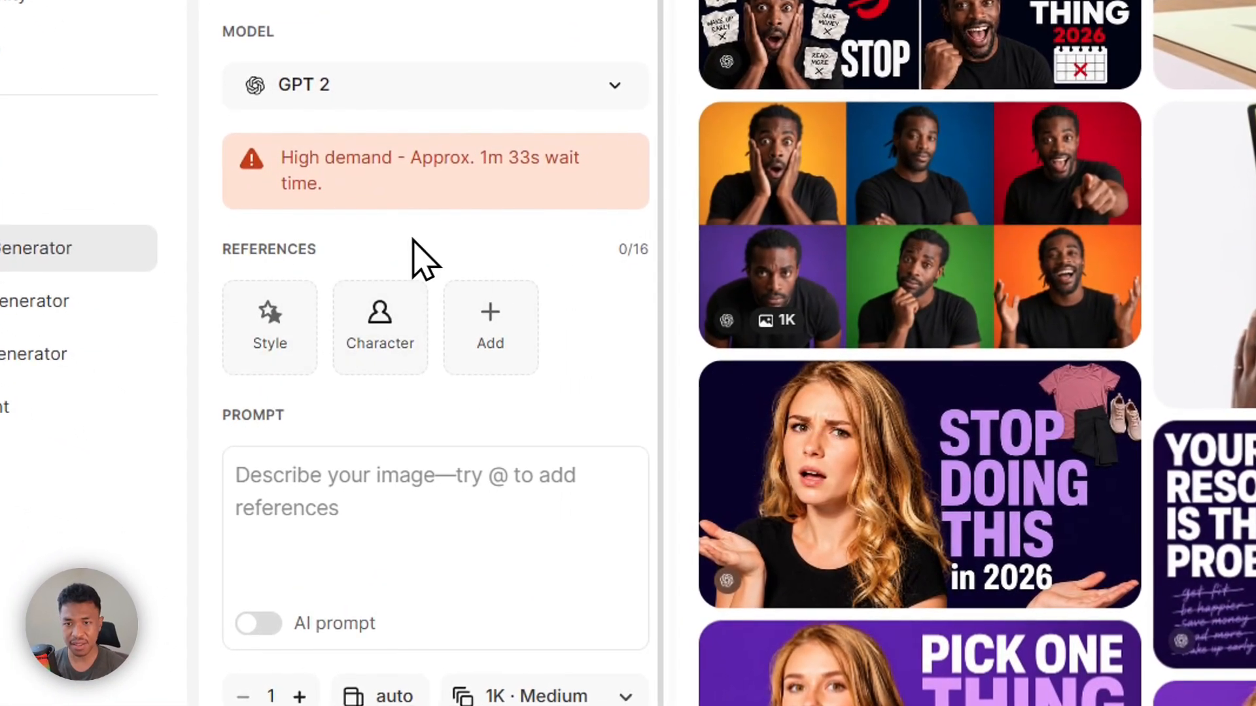
{"action": "left_click", "coordinate": [495, 333]}
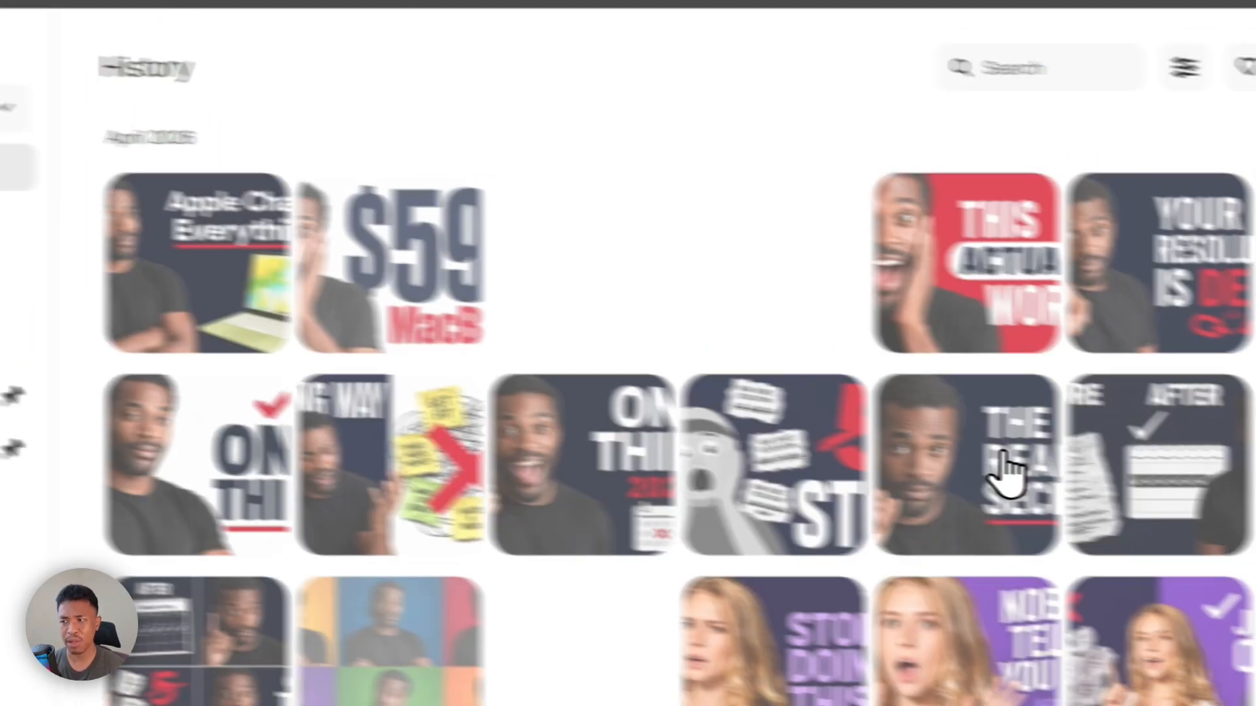
{"action": "left_click", "coordinate": [1011, 446]}
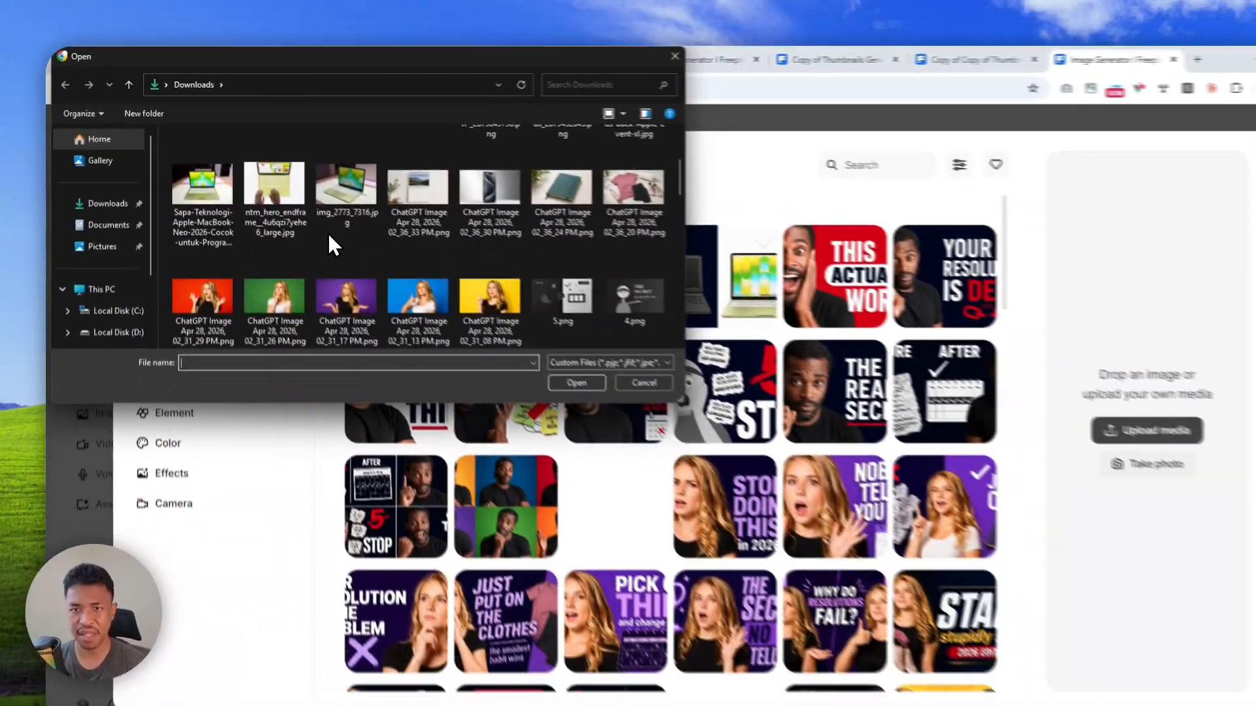
{"action": "scroll", "coordinate": [319, 222], "scroll_direction": "down", "scroll_amount": 4}
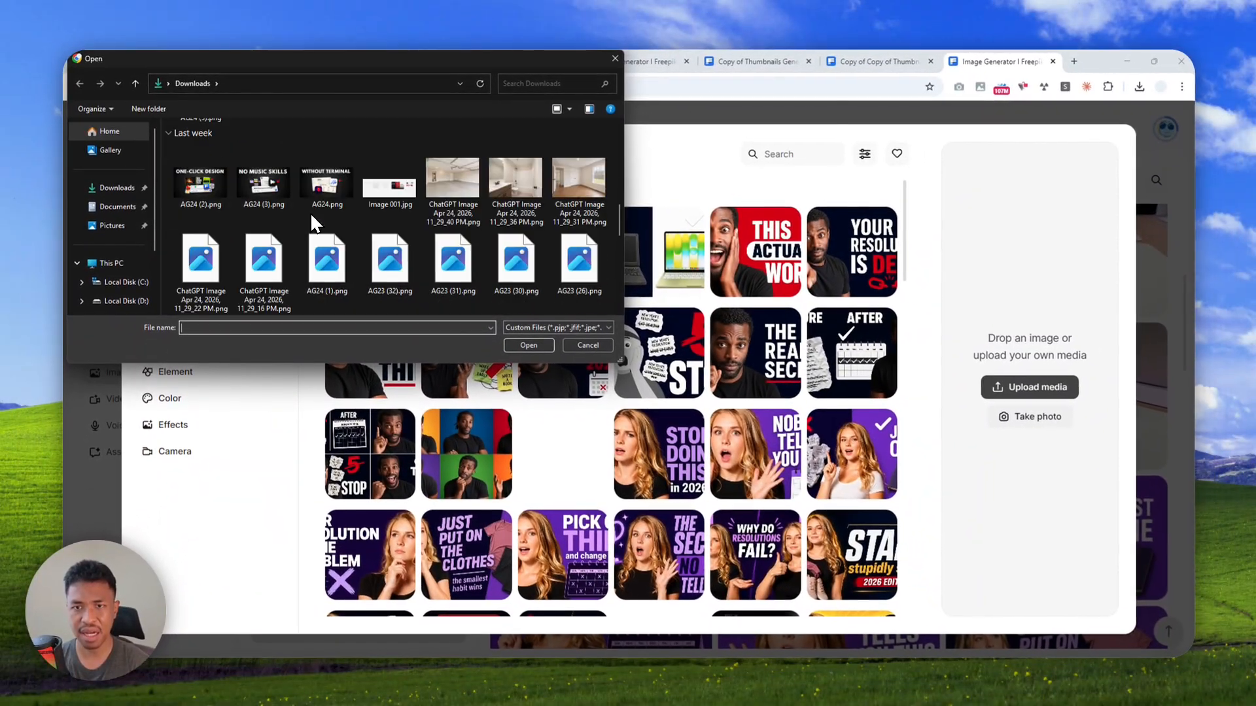
{"action": "scroll", "coordinate": [310, 212], "scroll_direction": "down", "scroll_amount": 10}
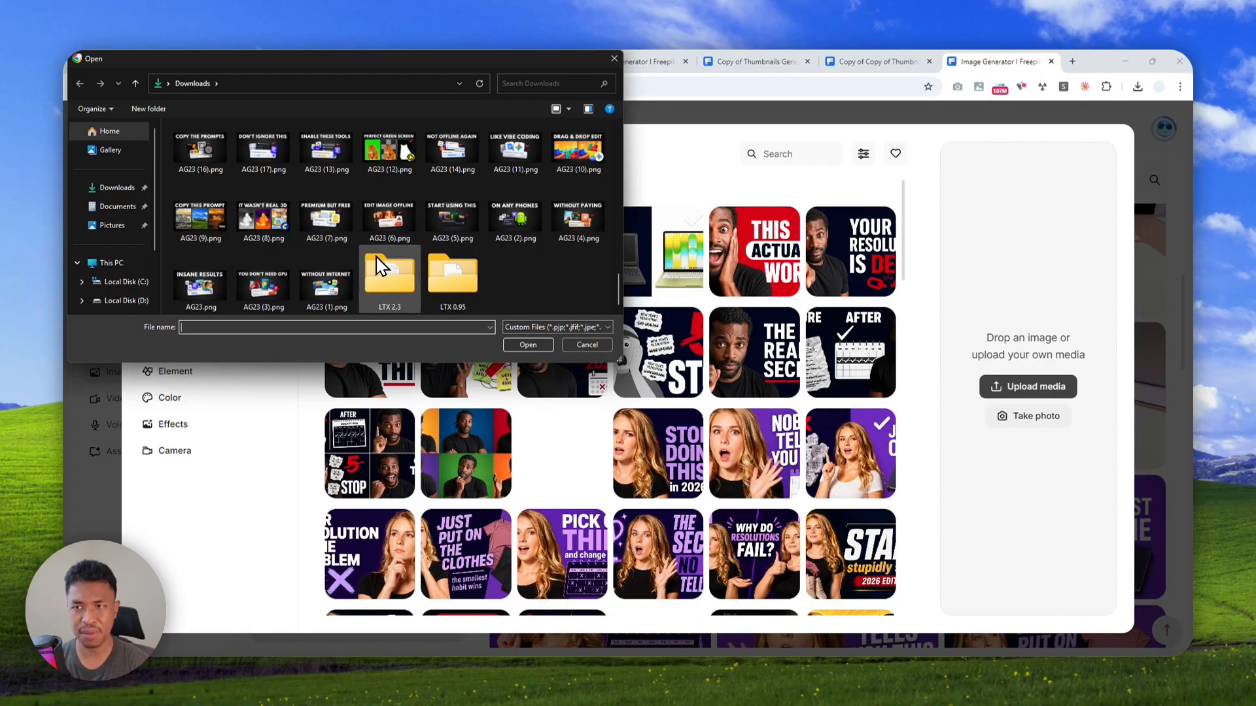
{"action": "scroll", "coordinate": [385, 261], "scroll_direction": "up", "scroll_amount": 10}
{"action": "double_click", "coordinate": [481, 226]}
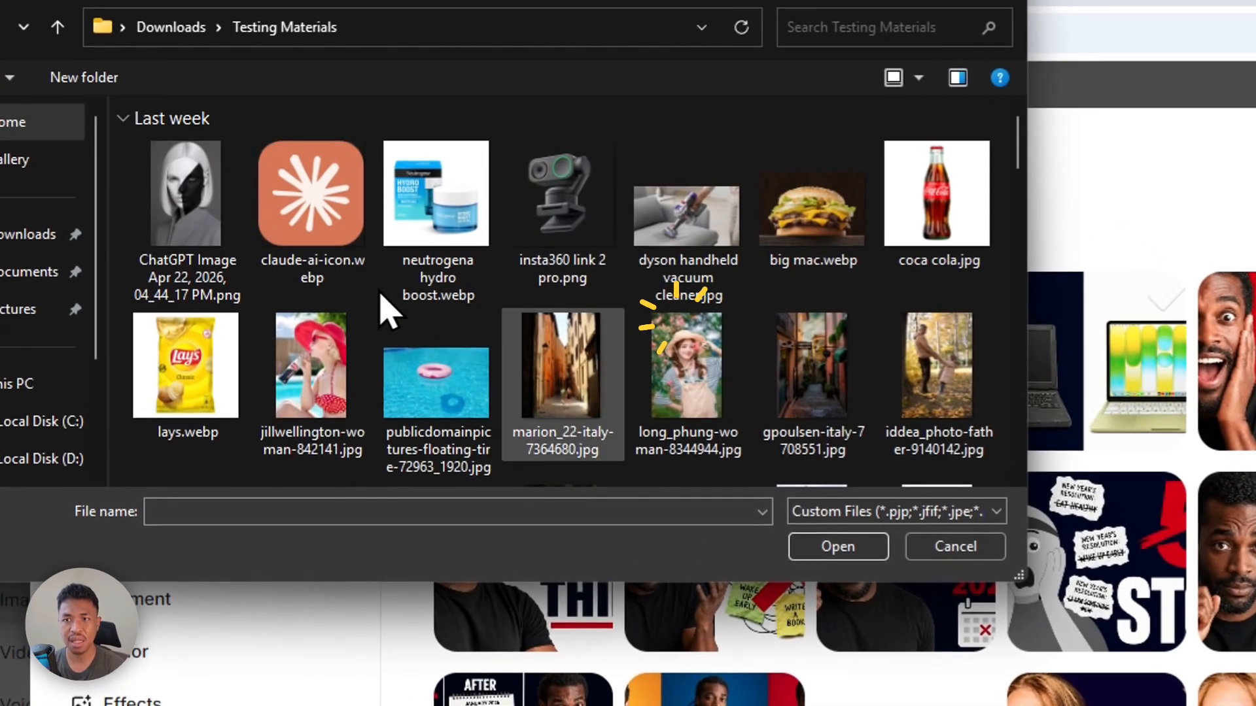
{"action": "double_click", "coordinate": [701, 383]}
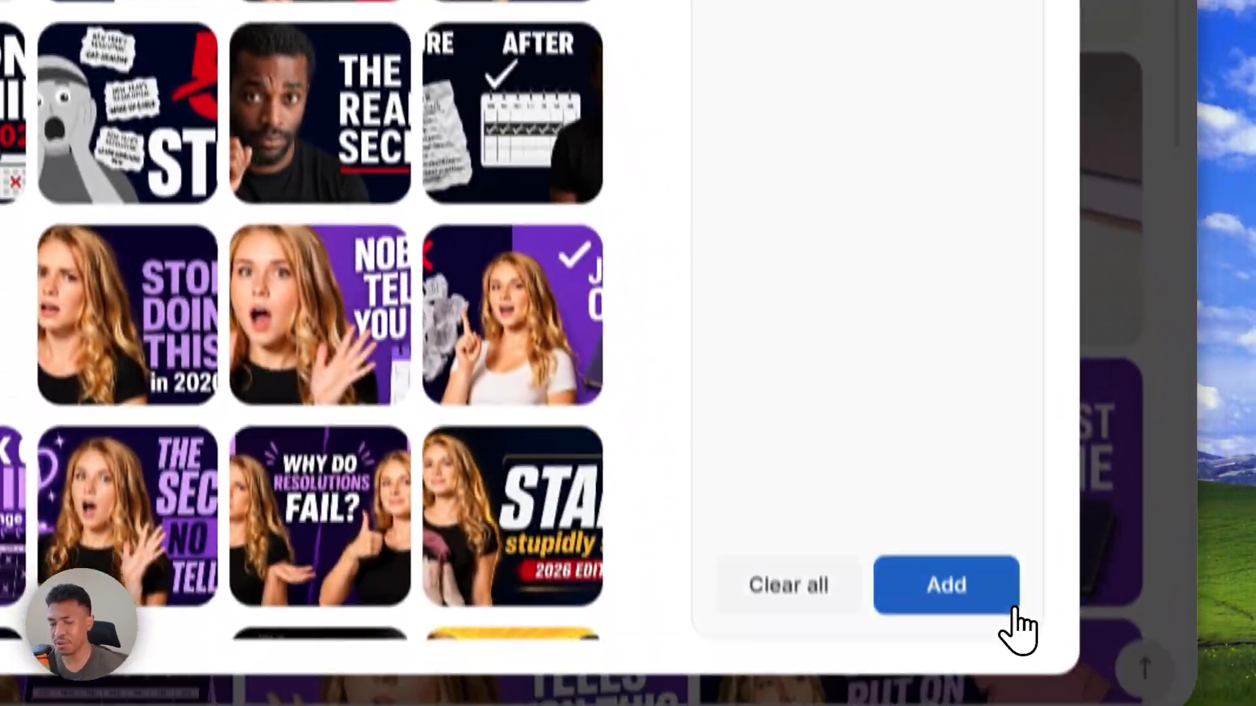
{"action": "left_click", "coordinate": [1010, 611]}
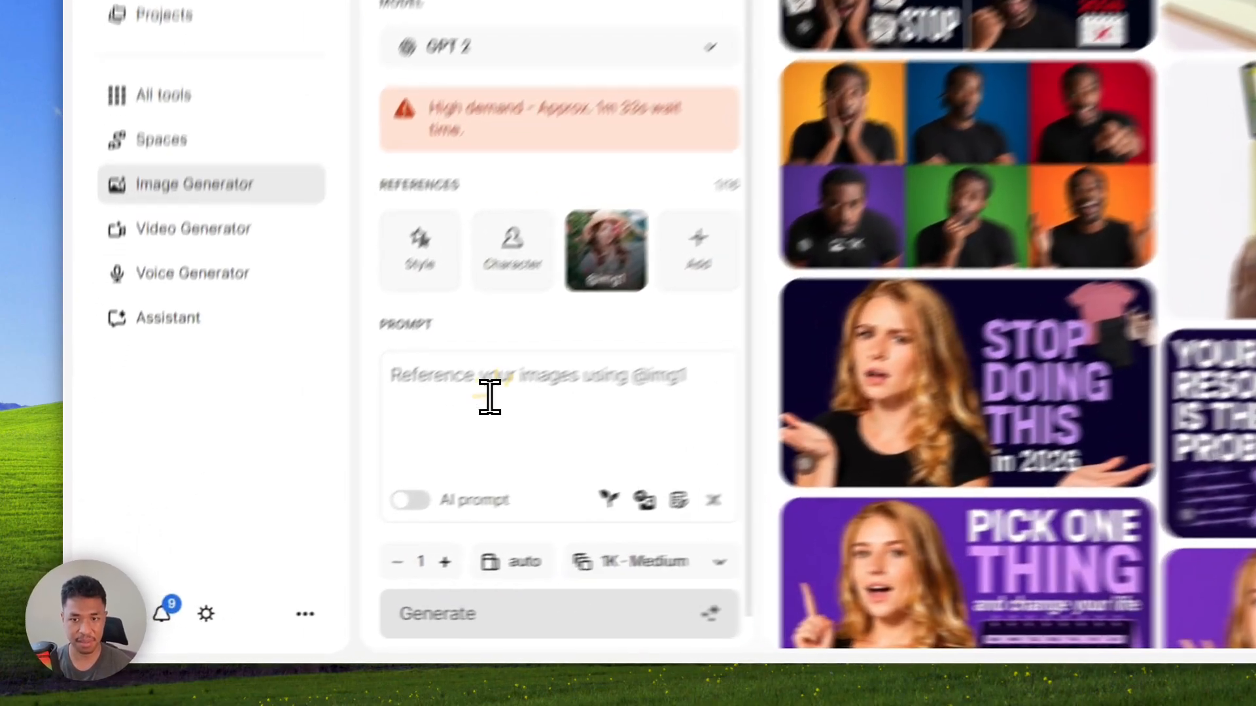
Paste the prompt for a single six-panel image showing the same person in different expressions and poses suitable for YouTube thumbnails
{"action": "left_click", "coordinate": [316, 497]}
{"action": "key", "text": "ctrl+v"}
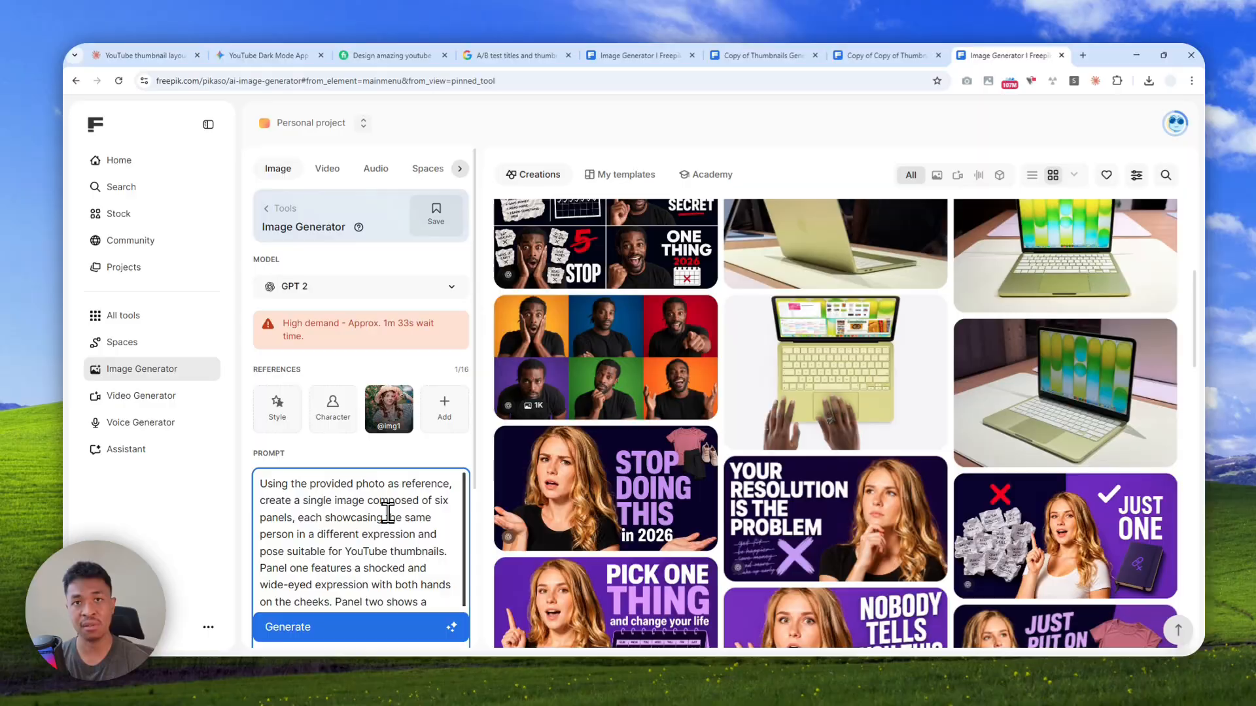
{"action": "scroll", "coordinate": [469, 425], "scroll_direction": "down", "scroll_amount": 3}
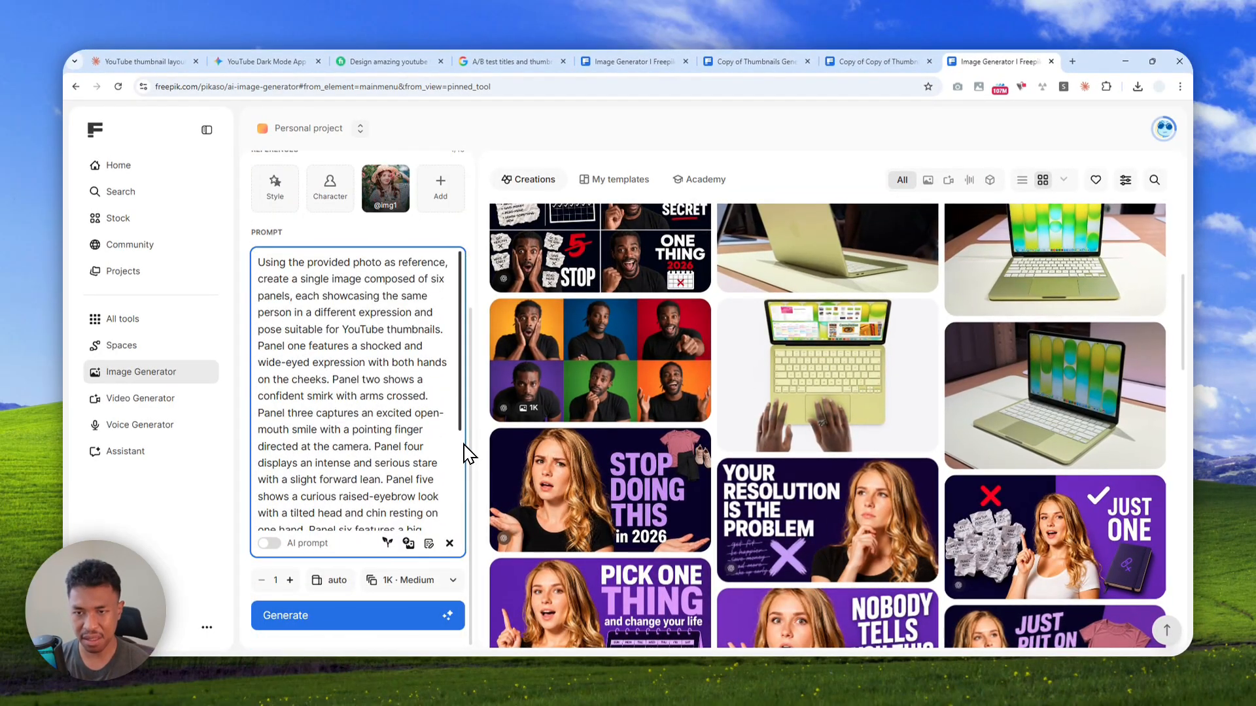
Set the image's aspect ratio to 16:9 and its quality to High
{"action": "left_click", "coordinate": [331, 580]}
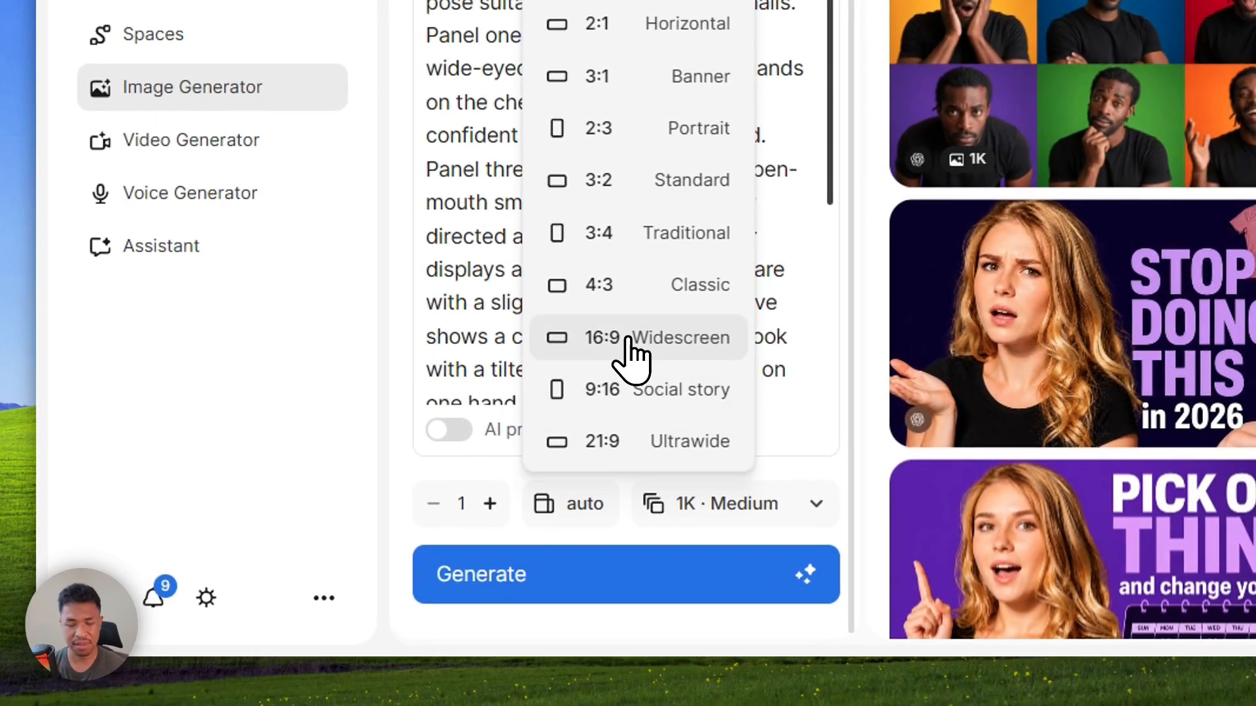
{"action": "left_click", "coordinate": [628, 338]}
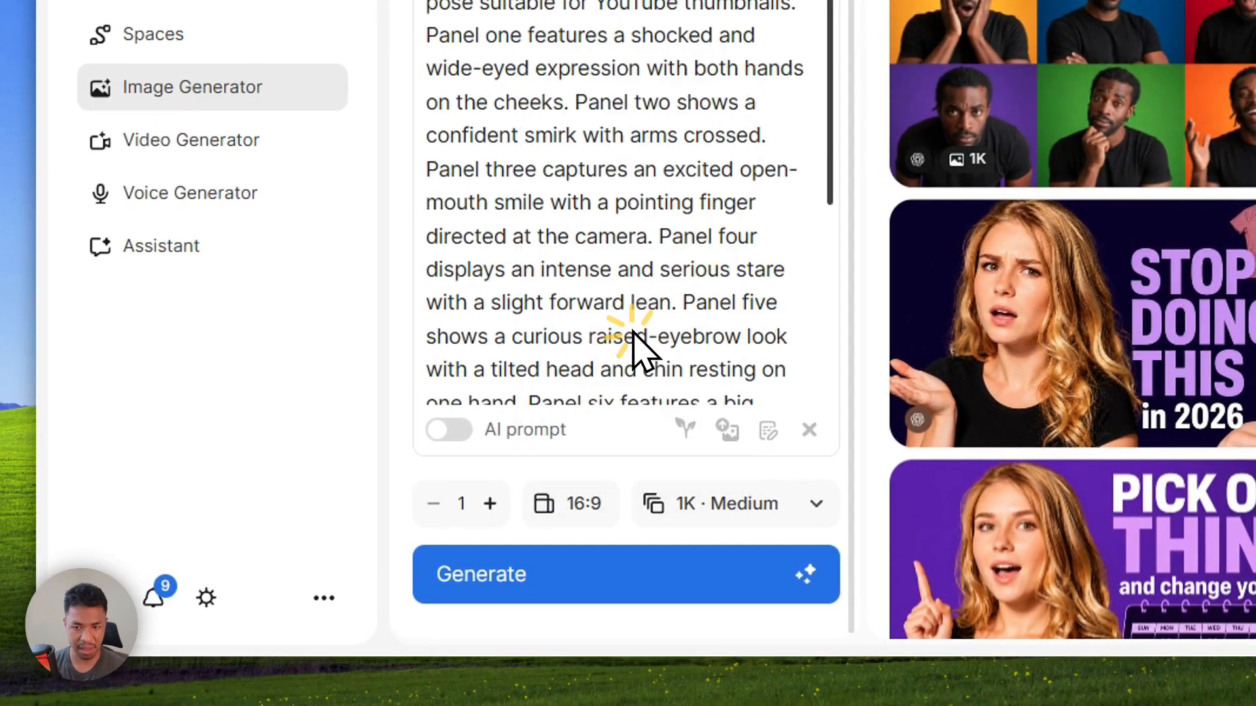
{"action": "left_click", "coordinate": [686, 513]}
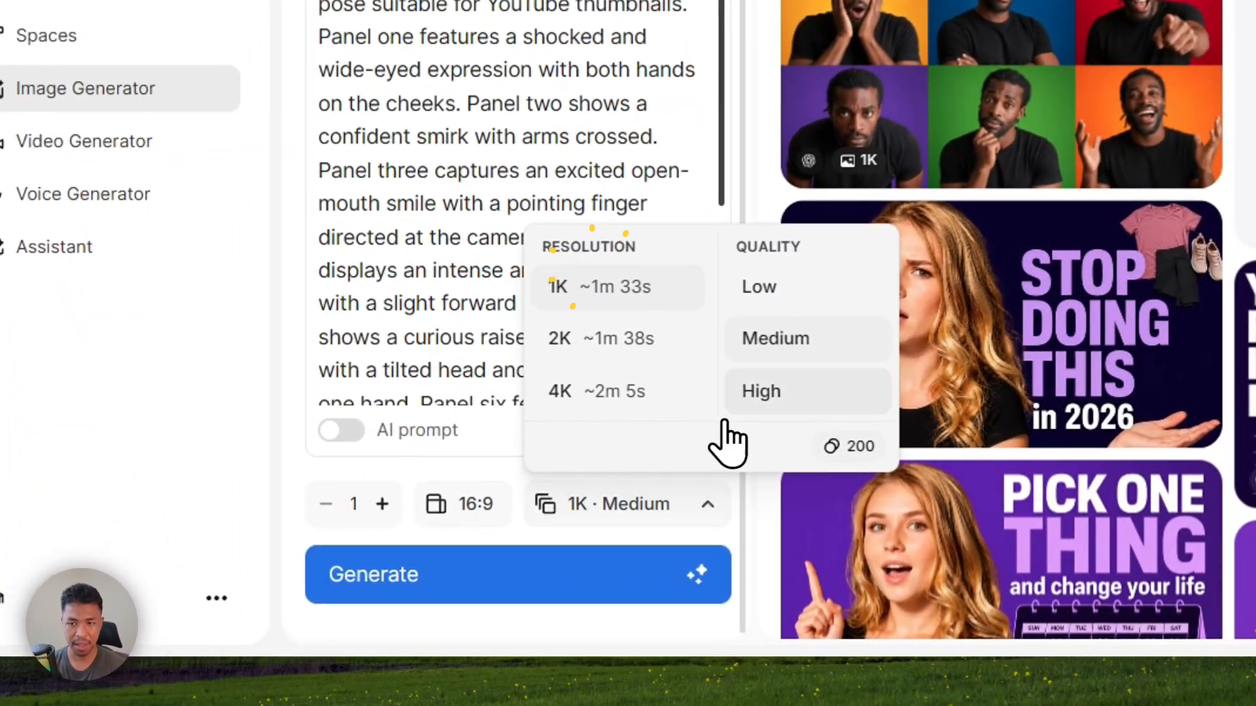
{"action": "left_click", "coordinate": [791, 405]}
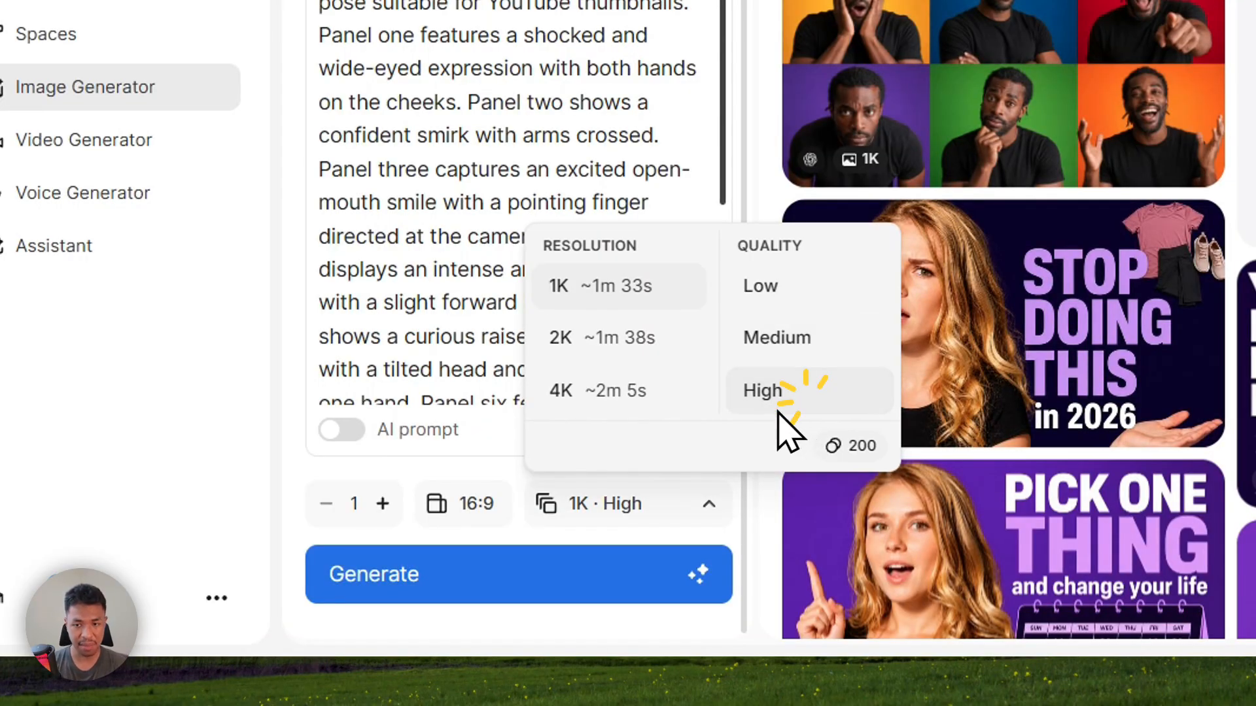
{"action": "left_click", "coordinate": [638, 517]}
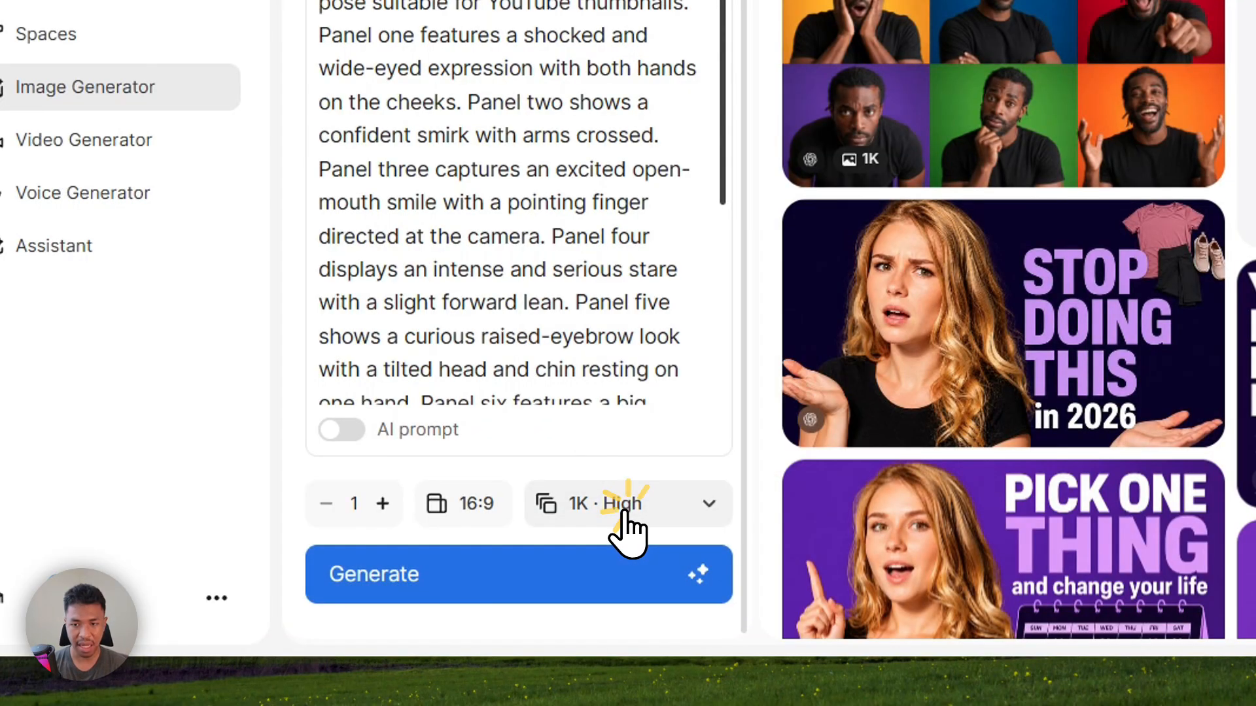
Generate the six-panel expression image and go to the newest entry of the creations
{"action": "left_click", "coordinate": [438, 576]}
{"action": "scroll", "coordinate": [889, 13], "scroll_direction": "up", "scroll_amount": 7}
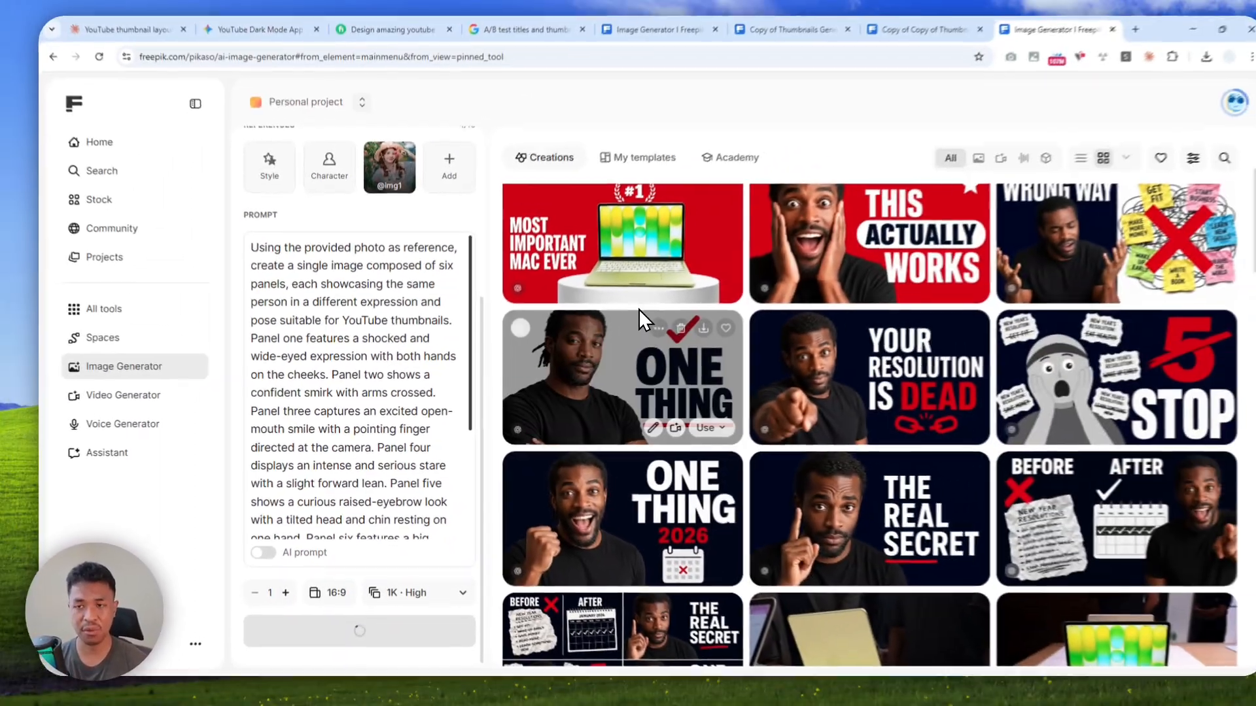
{"action": "scroll", "coordinate": [613, 324], "scroll_direction": "up", "scroll_amount": 3}
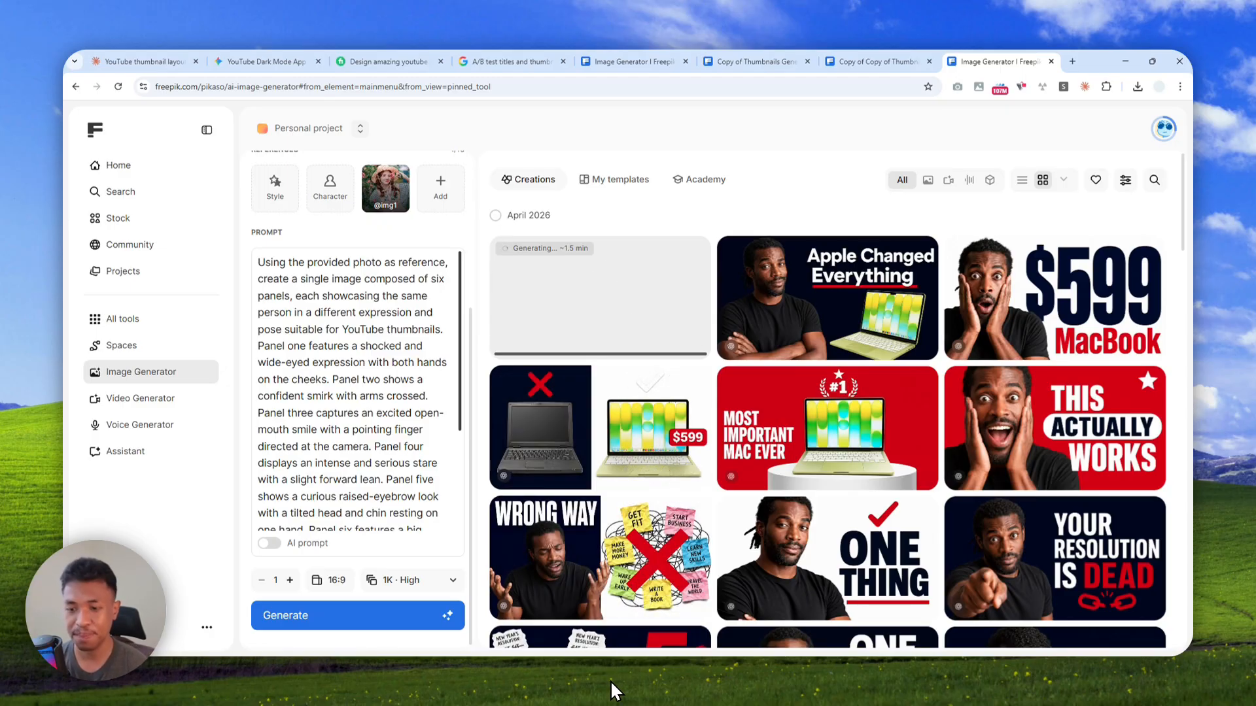
Open the generated six-panel image and expand its full prompt for reading
{"action": "left_click", "coordinate": [581, 290]}
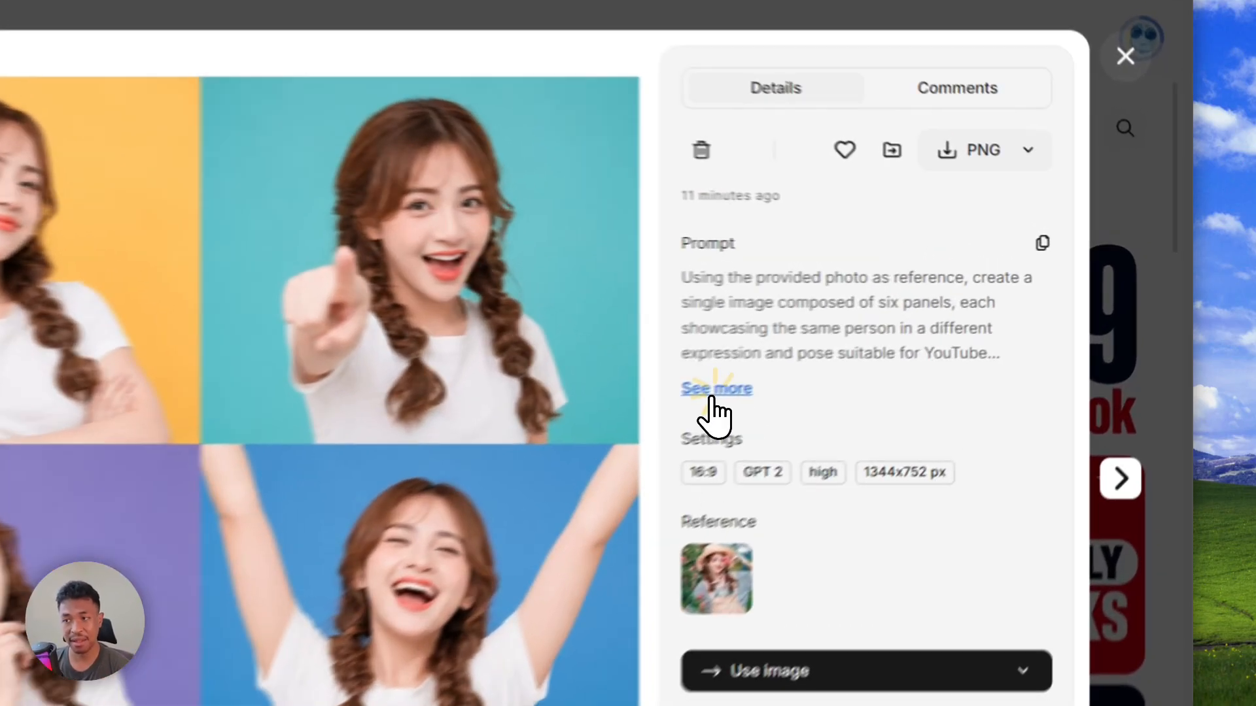
{"action": "left_click", "coordinate": [922, 328]}
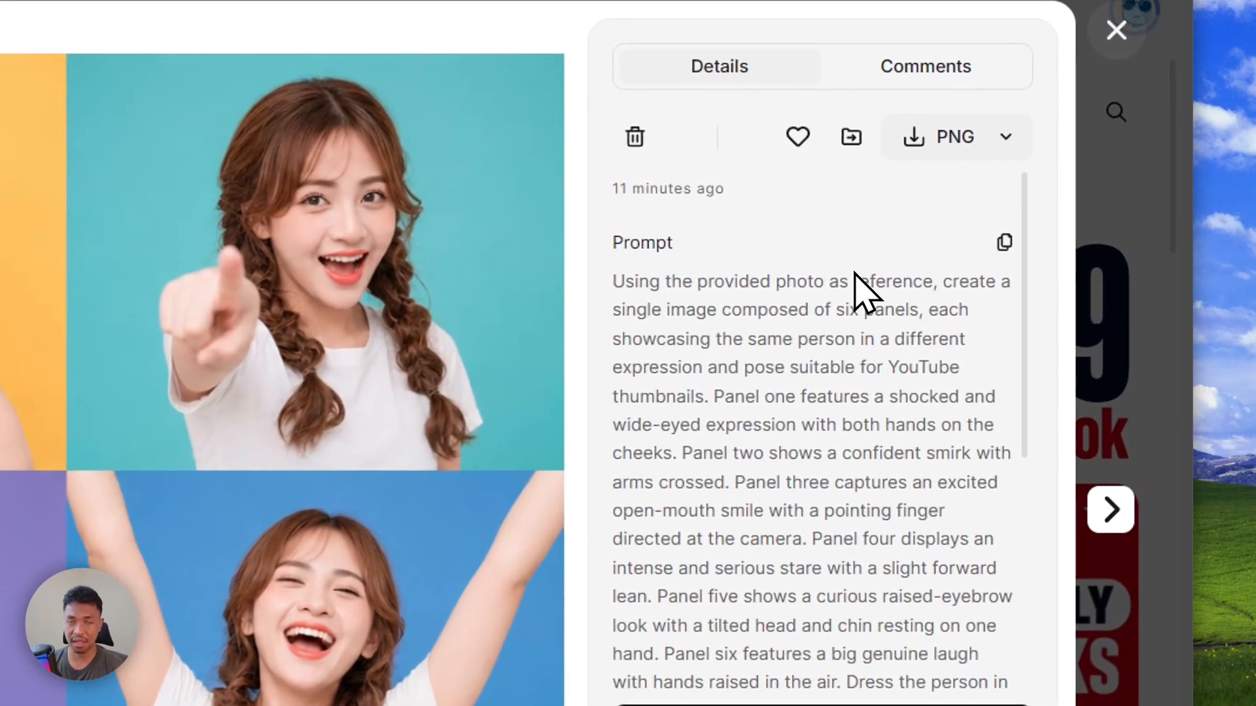
Read through the rest of the six-panel image's prompt, including the outfit, background and lighting instructions, and close the image
{"action": "scroll", "coordinate": [876, 334], "scroll_direction": "down", "scroll_amount": 4}
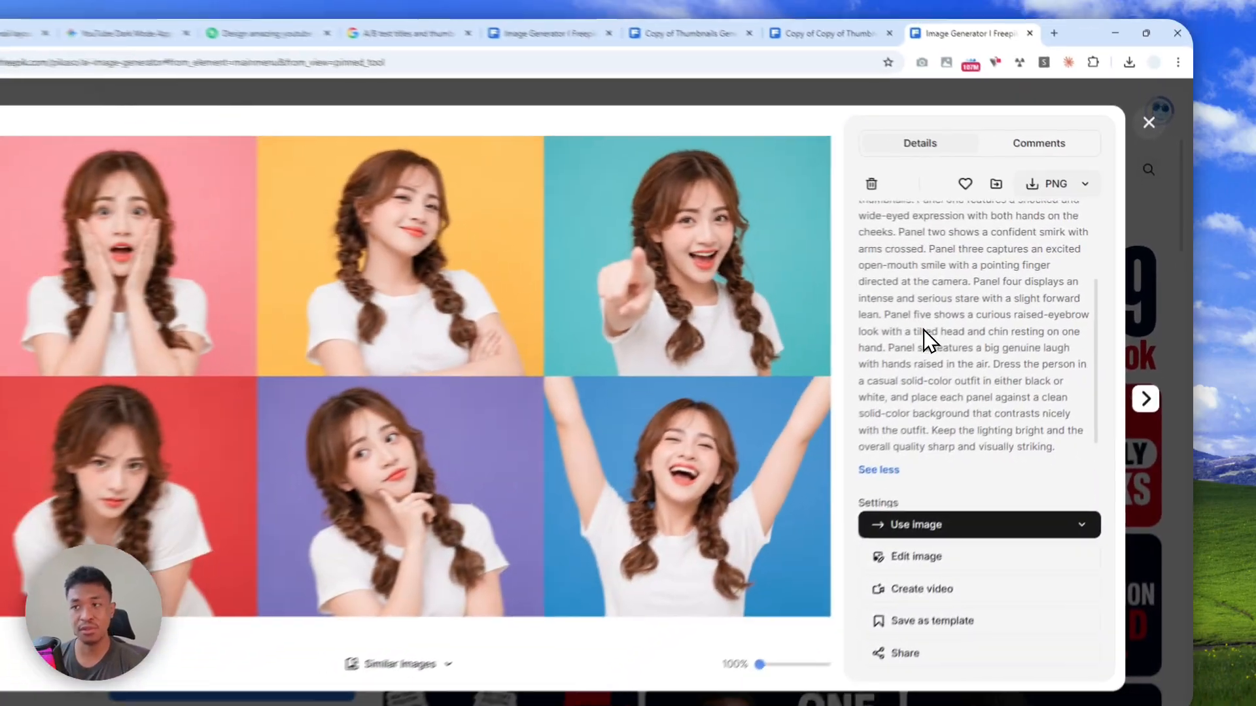
{"action": "scroll", "coordinate": [968, 333], "scroll_direction": "up", "scroll_amount": 3}
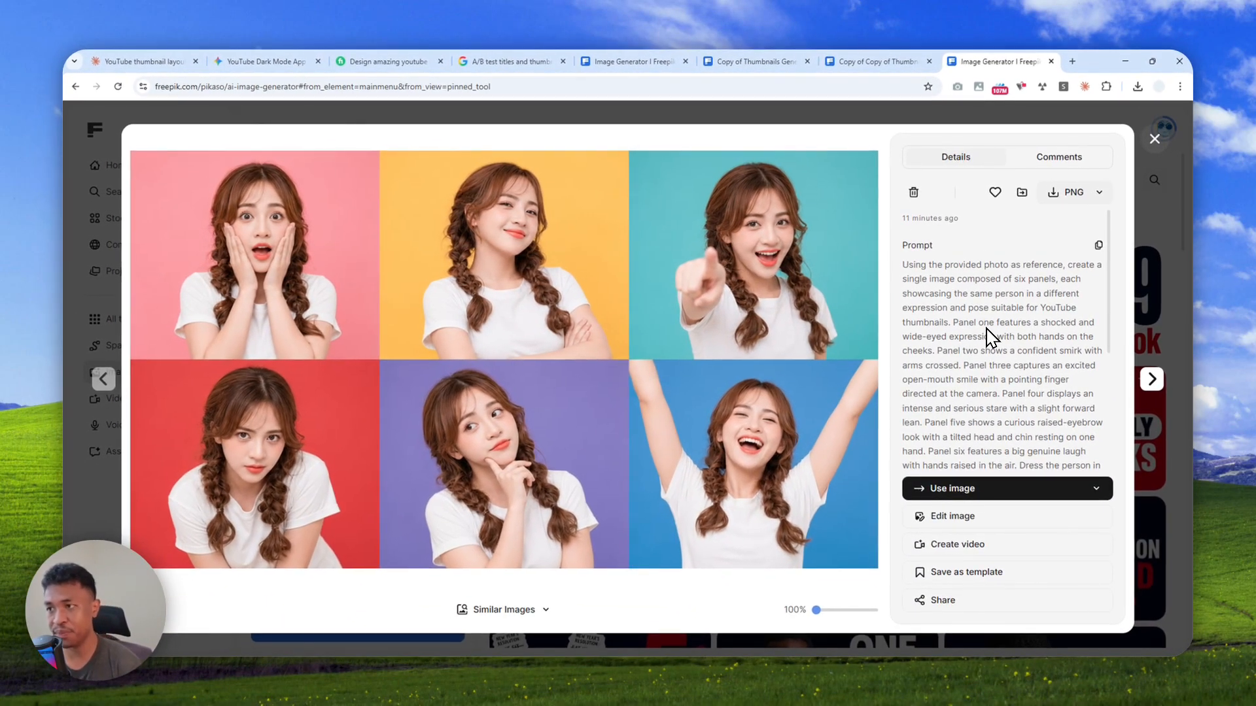
{"action": "left_click", "coordinate": [1153, 140]}
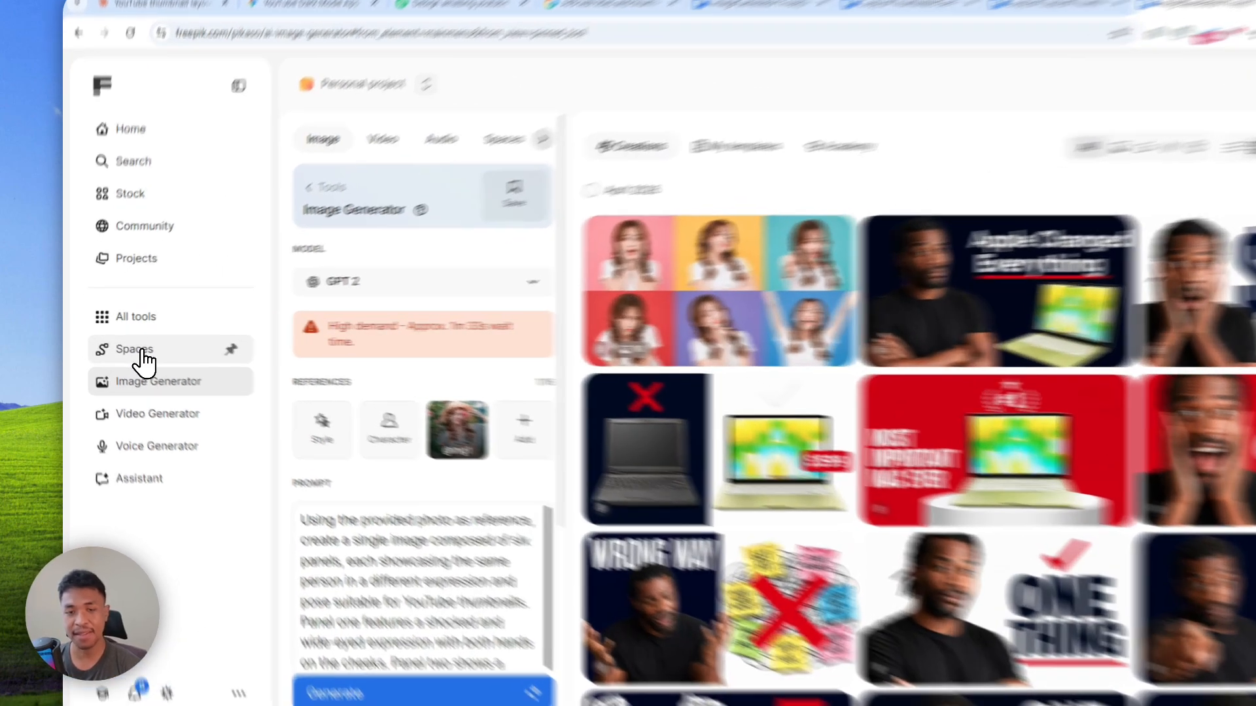
Create a new blank space in Spaces and add a Text node to its canvas
{"action": "left_click", "coordinate": [141, 353]}
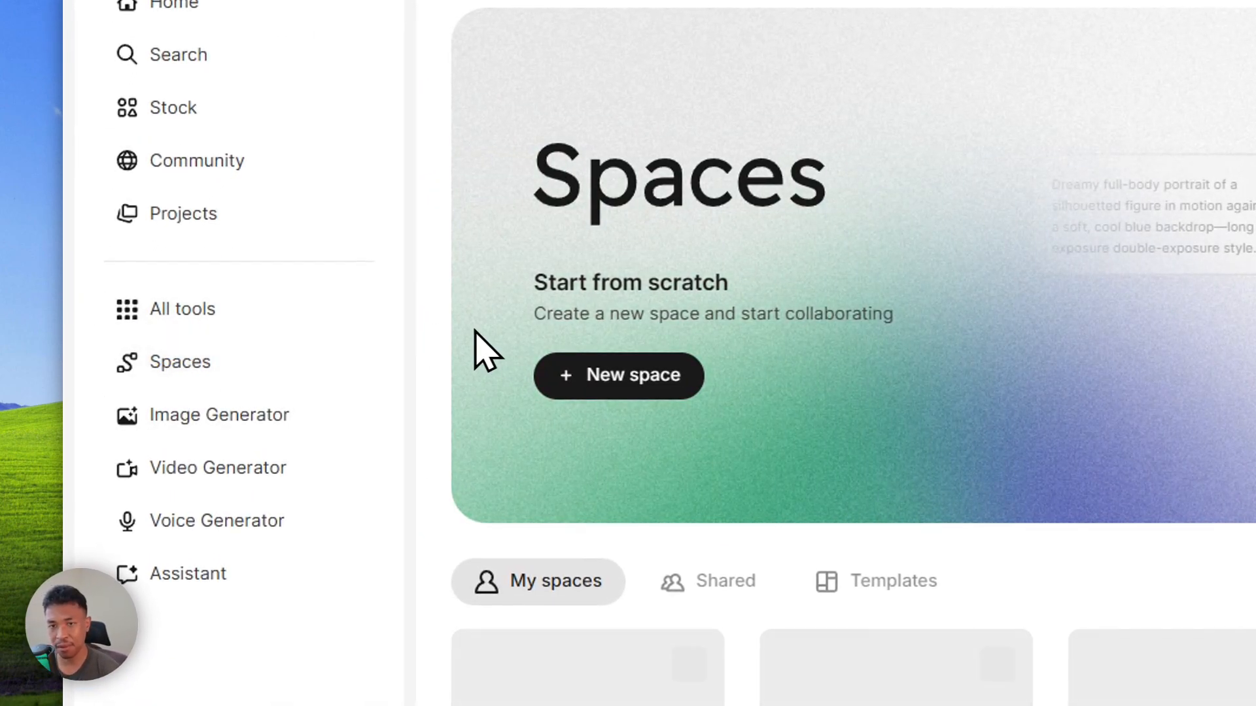
{"action": "left_click", "coordinate": [618, 375]}
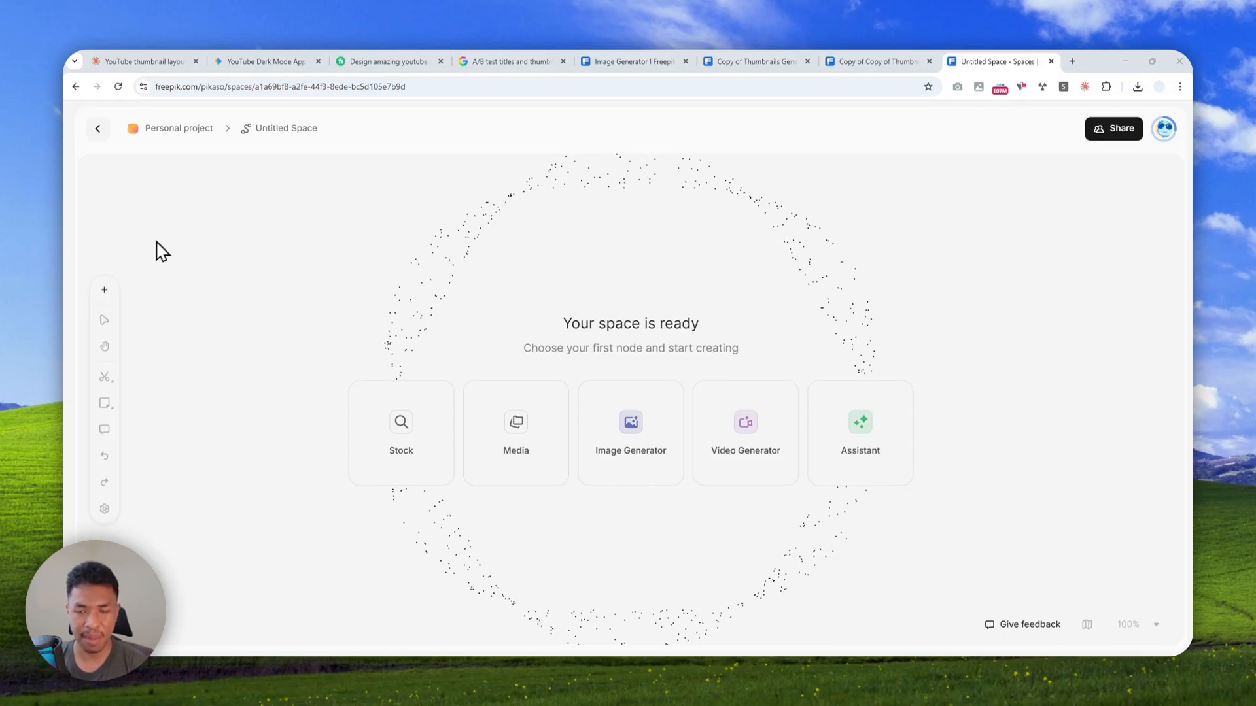
{"action": "left_click", "coordinate": [104, 289]}
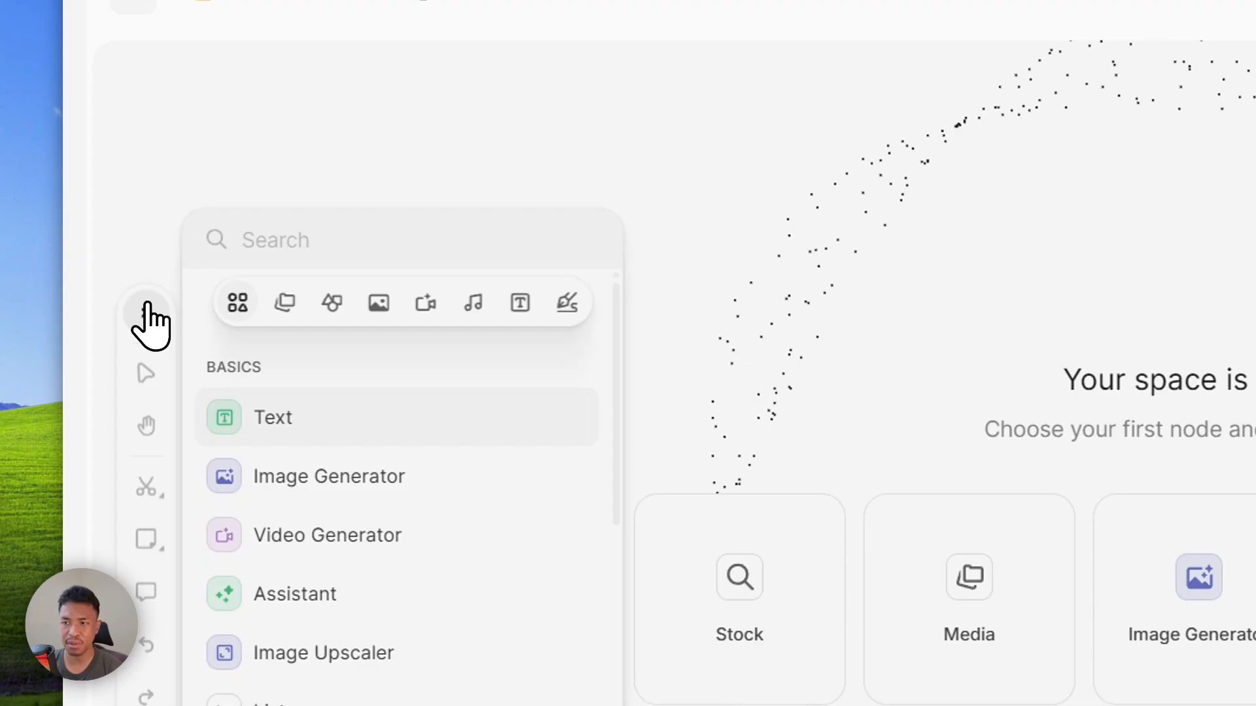
{"action": "left_click", "coordinate": [346, 425]}
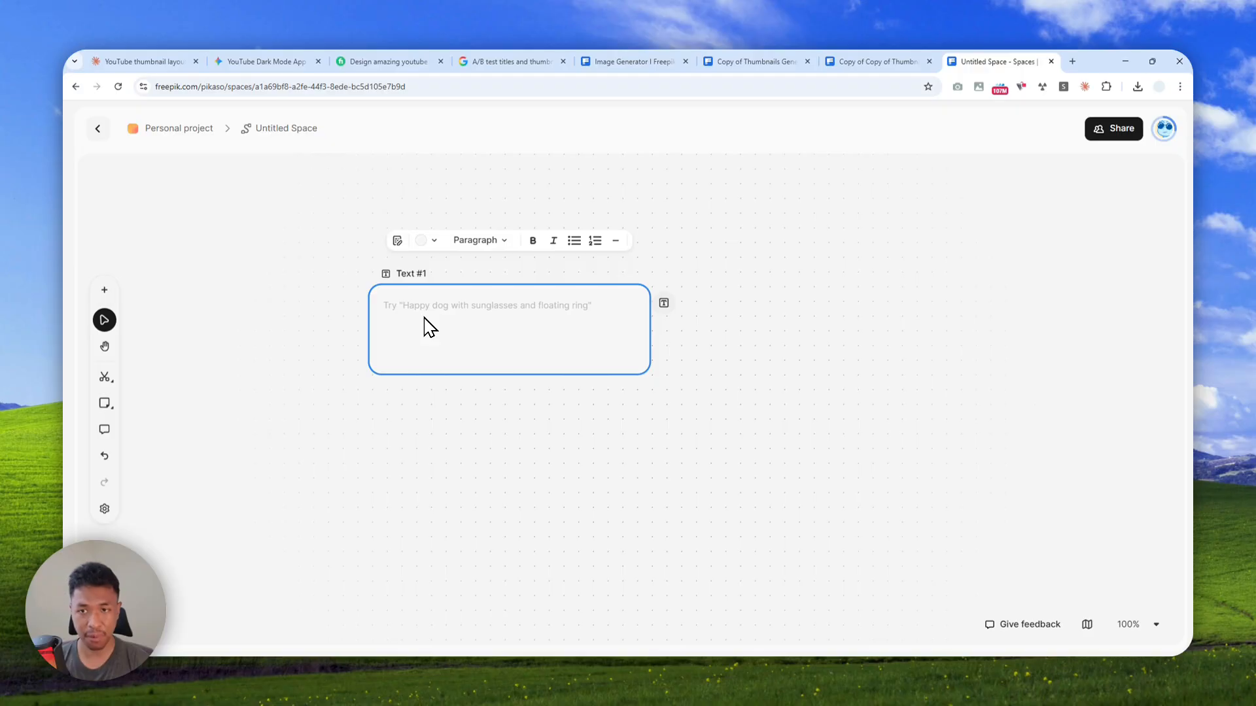
Rename the text node as Video Script and paste the full script about apartment plants into it
{"action": "double_click", "coordinate": [412, 274]}
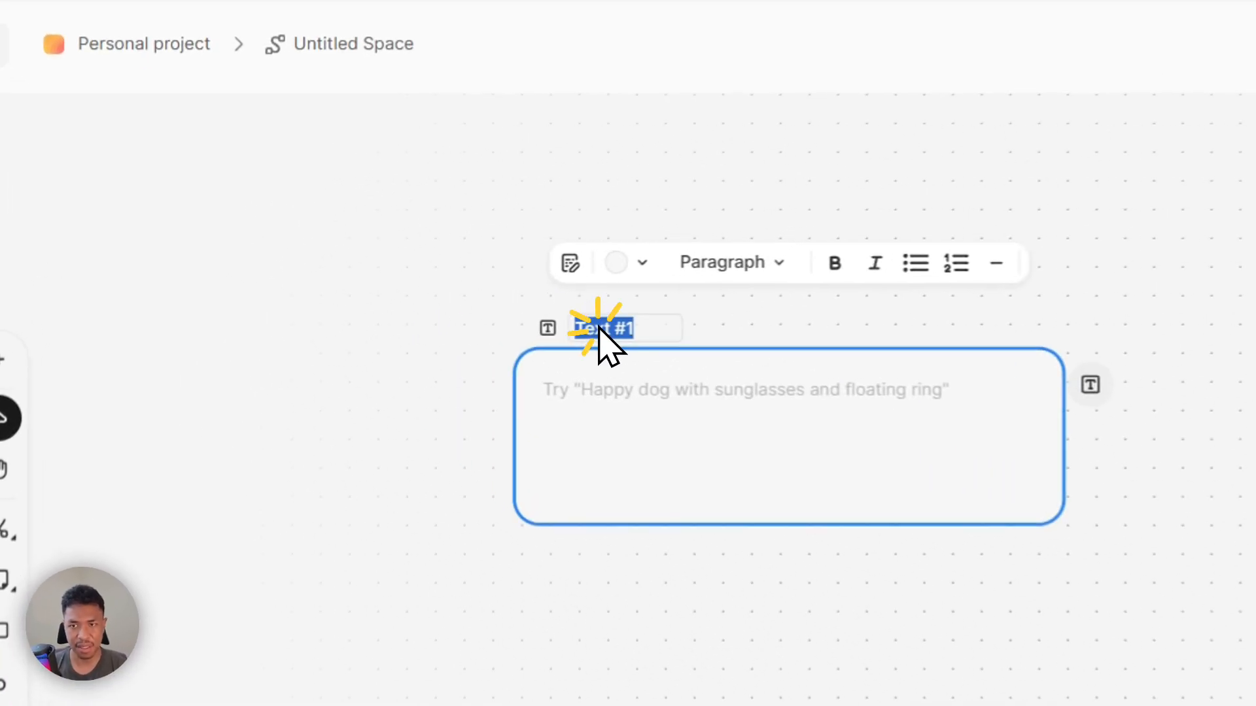
{"action": "type", "text": "Video Script"}
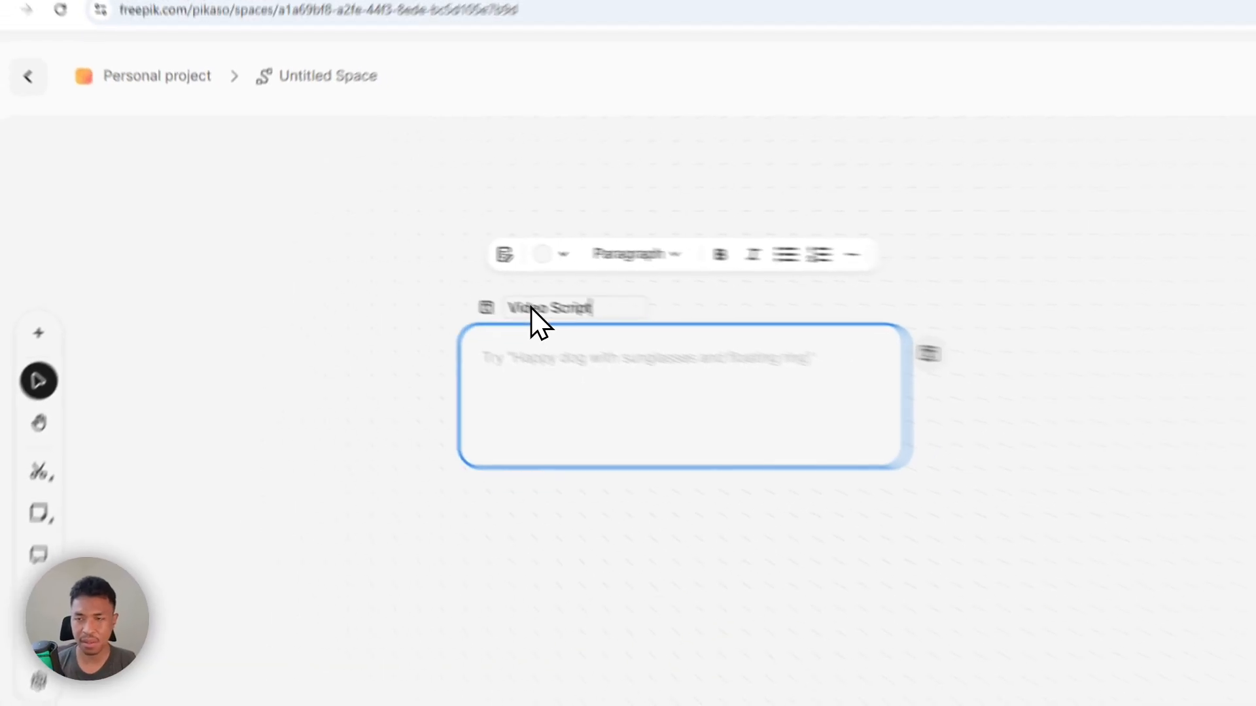
{"action": "left_click", "coordinate": [552, 364]}
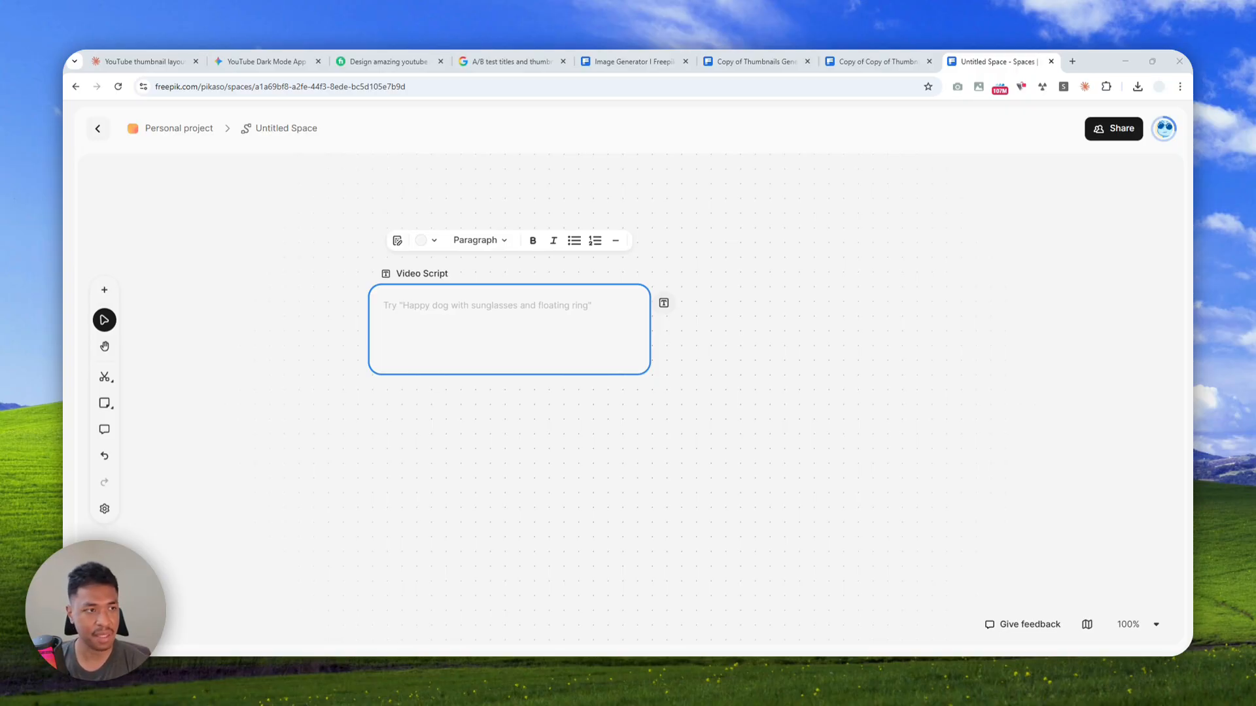
{"action": "left_click", "coordinate": [409, 302]}
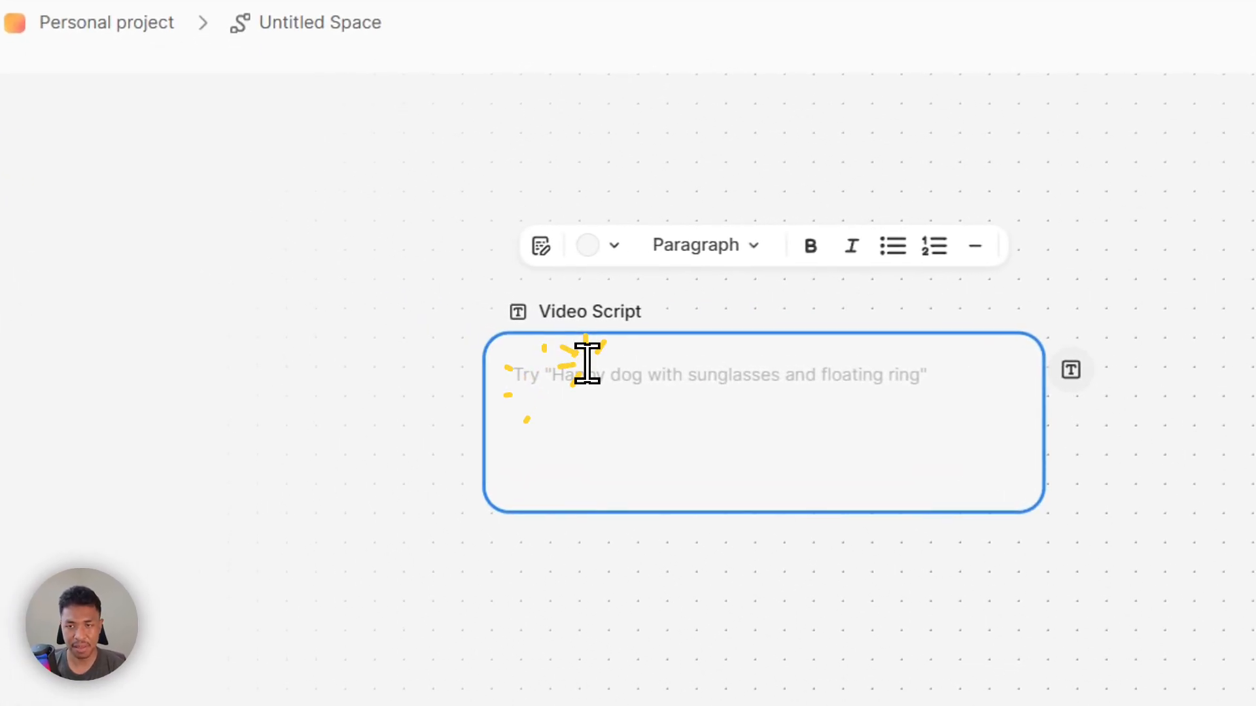
{"action": "key", "text": "ctrl+v"}
{"action": "scroll", "coordinate": [590, 363], "scroll_direction": "up", "scroll_amount": 10}
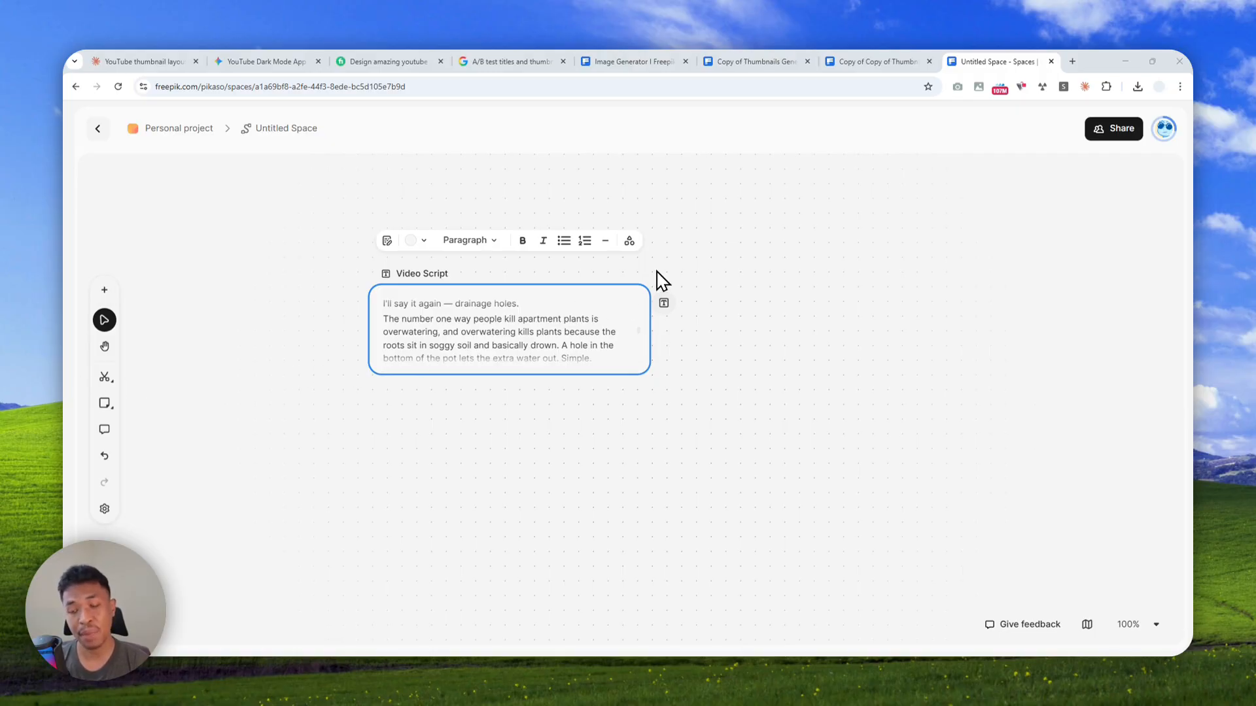
{"action": "left_click", "coordinate": [435, 290]}
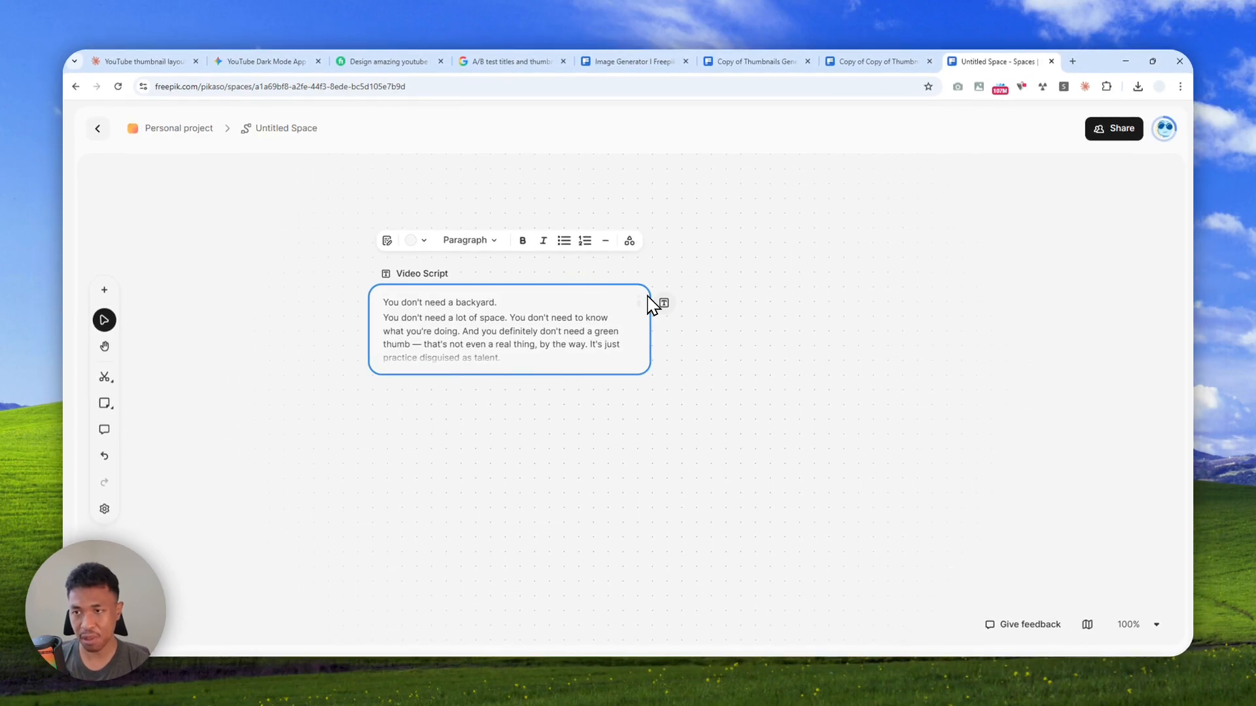
Connect the Video Script node's text output to a new Assistant node
{"action": "left_click_drag", "start_coordinate": [665, 304], "coordinate": [730, 310]}
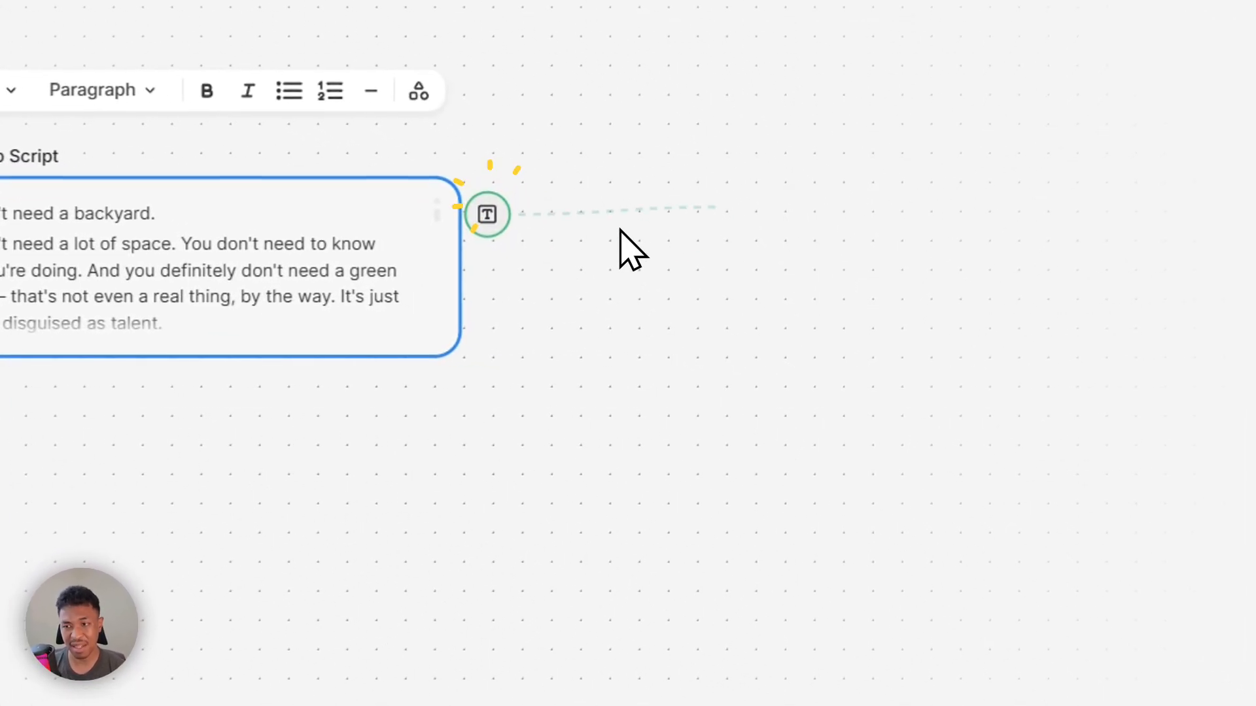
{"action": "left_click_drag", "start_coordinate": [628, 248], "coordinate": [678, 365]}
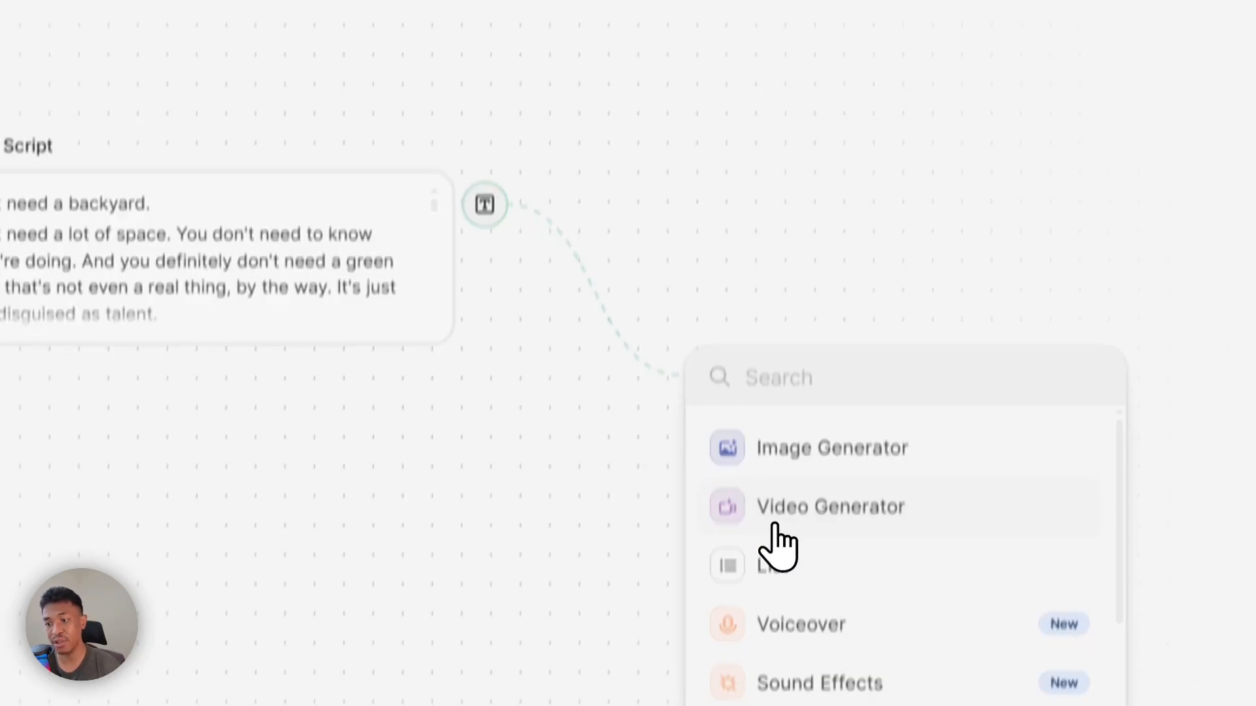
{"action": "scroll", "coordinate": [775, 527], "scroll_direction": "down", "scroll_amount": 5}
{"action": "left_click", "coordinate": [770, 484]}
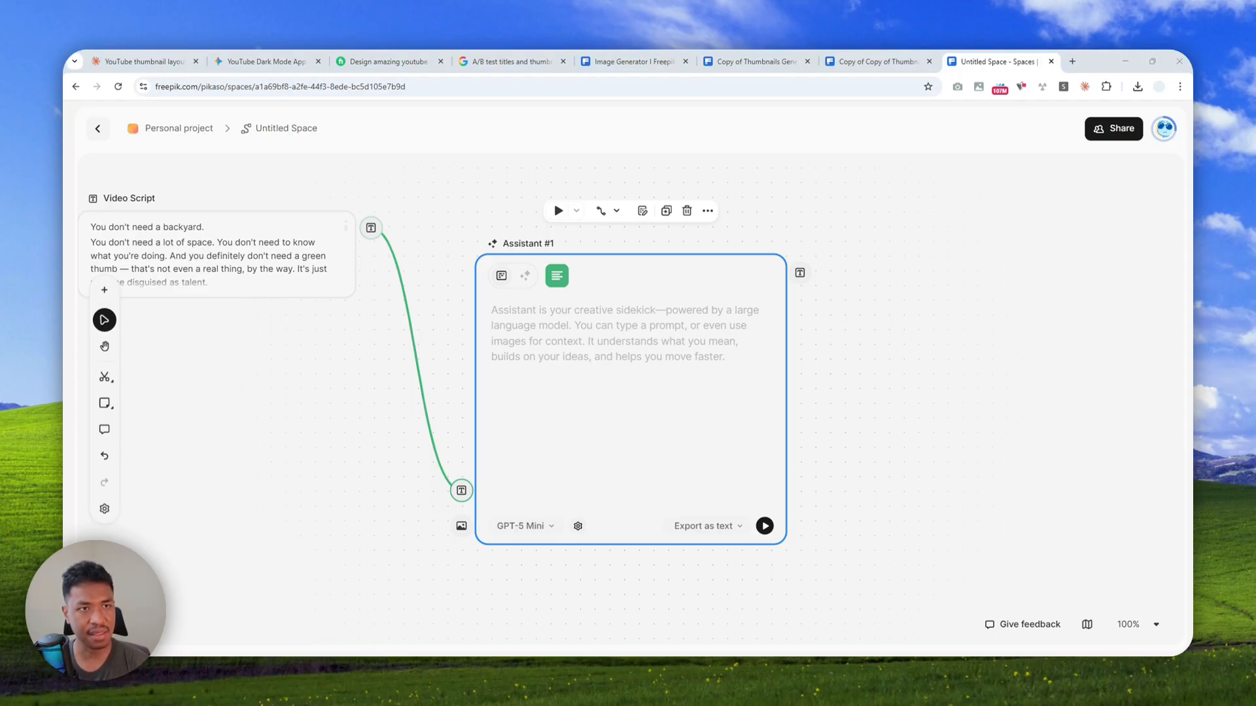
Paste the instructions for generating 4 detailed YouTube thumbnail image prompts with brand guidelines into the Assistant node
{"action": "key", "text": "ctrl+a"}
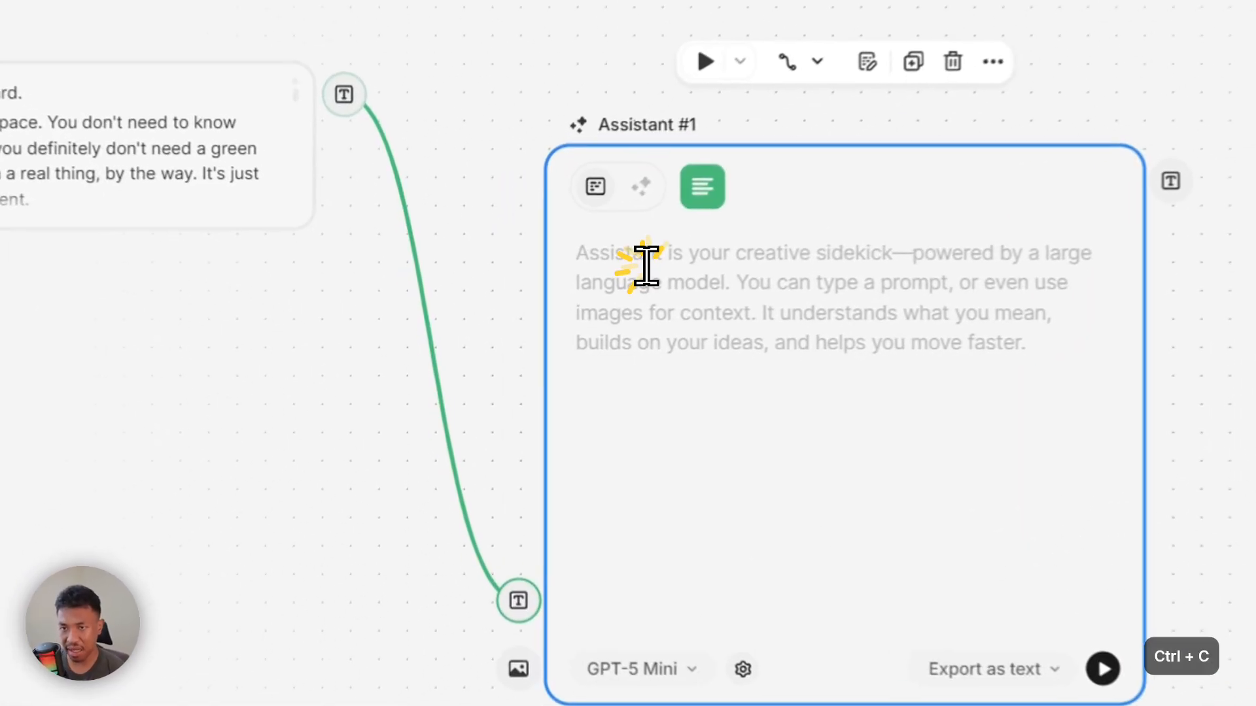
{"action": "left_click", "coordinate": [528, 318]}
{"action": "key", "text": "ctrl+v"}
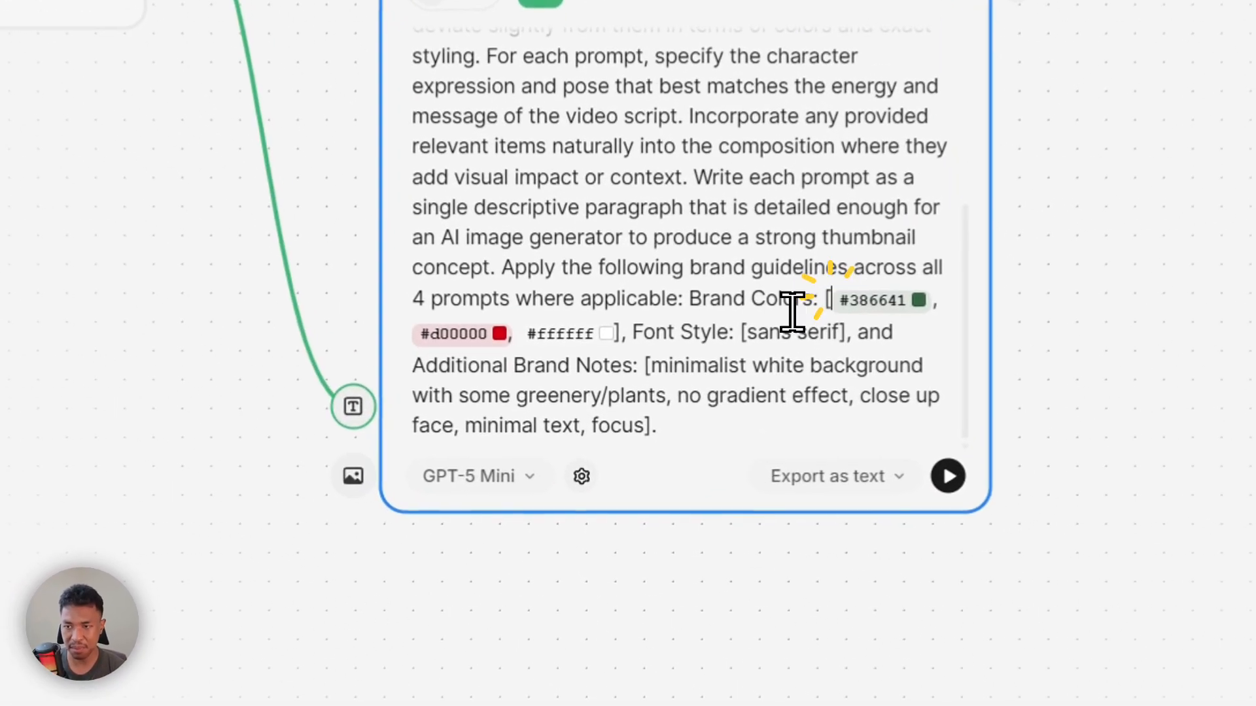
Review the Assistant's instructions, checking the brand colors, font style, additional brand notes and the number of prompts requested
{"action": "left_click_drag", "start_coordinate": [692, 445], "coordinate": [610, 435]}
{"action": "left_click", "coordinate": [659, 457]}
{"action": "double_click", "coordinate": [758, 327]}
{"action": "left_click", "coordinate": [691, 361]}
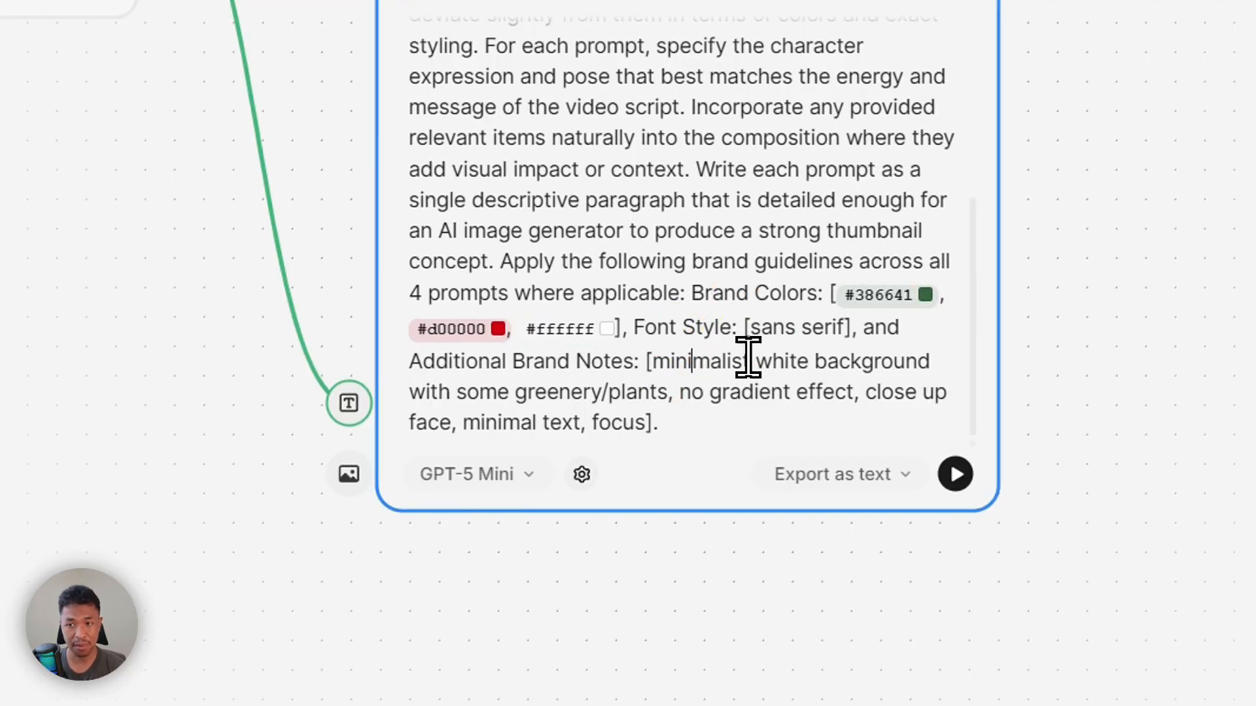
{"action": "left_click_drag", "start_coordinate": [651, 361], "coordinate": [645, 420]}
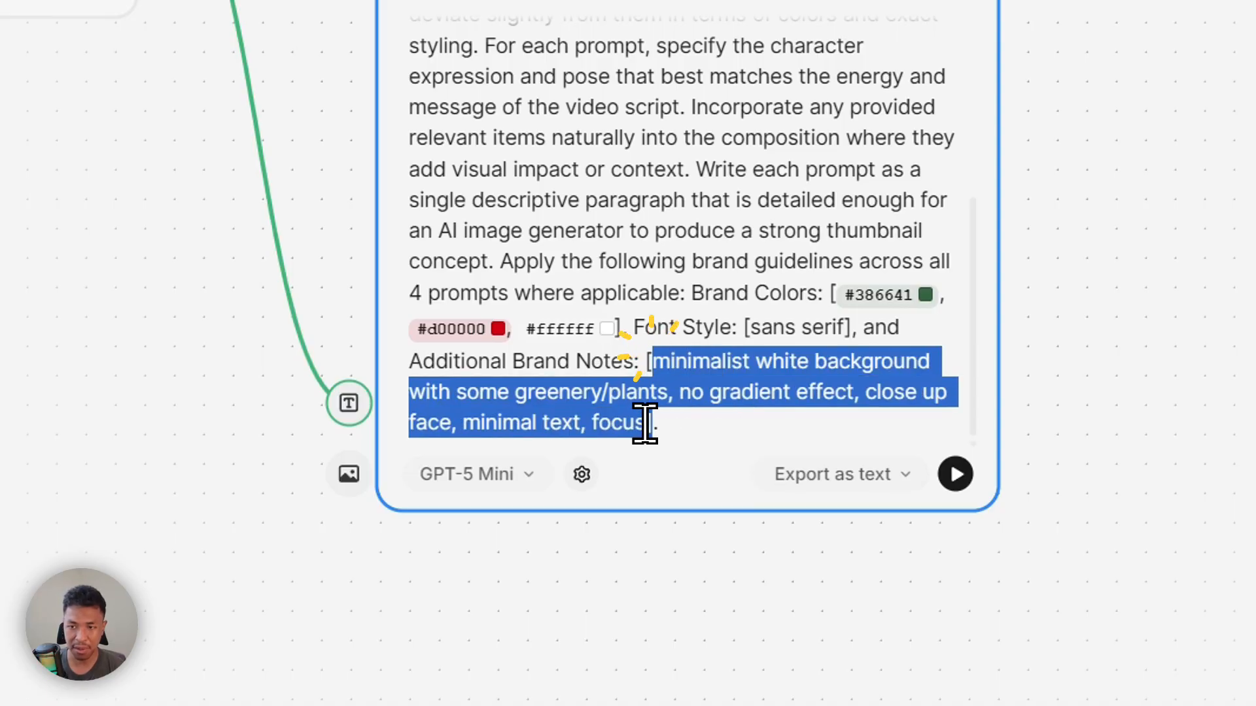
{"action": "left_click", "coordinate": [419, 292]}
{"action": "left_click_drag", "start_coordinate": [420, 292], "coordinate": [401, 281]}
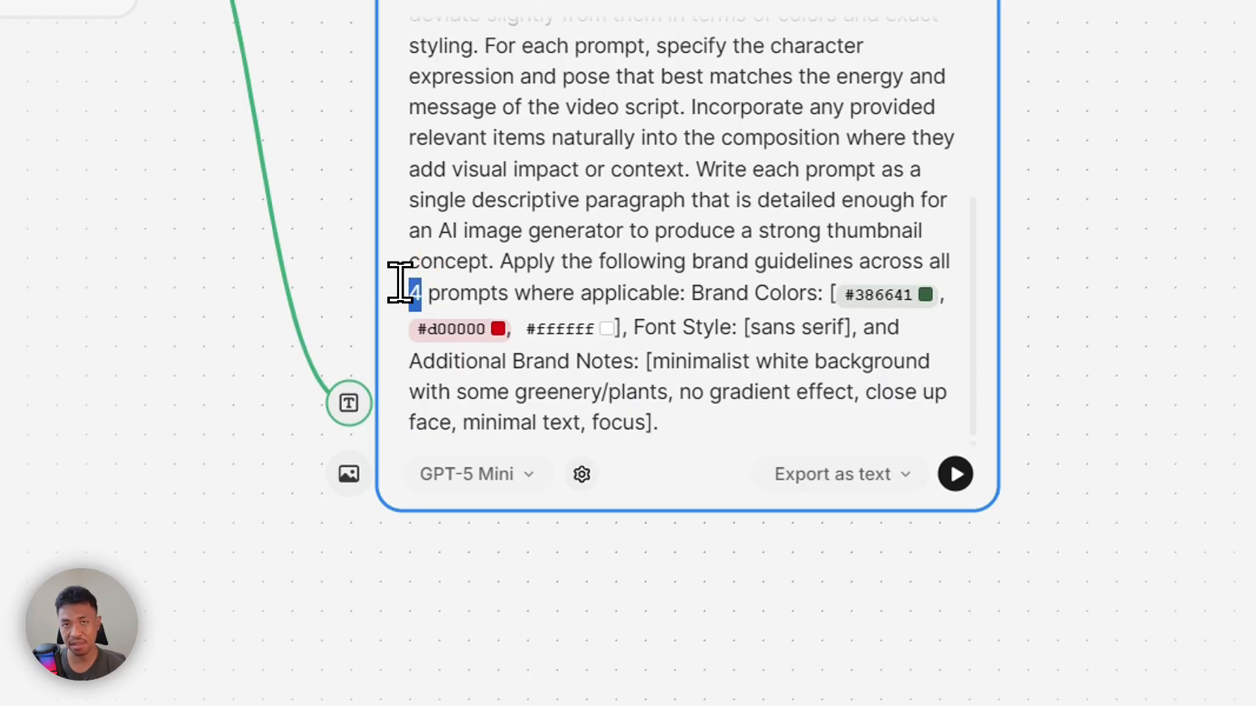
{"action": "scroll", "coordinate": [589, 389], "scroll_direction": "up", "scroll_amount": 5}
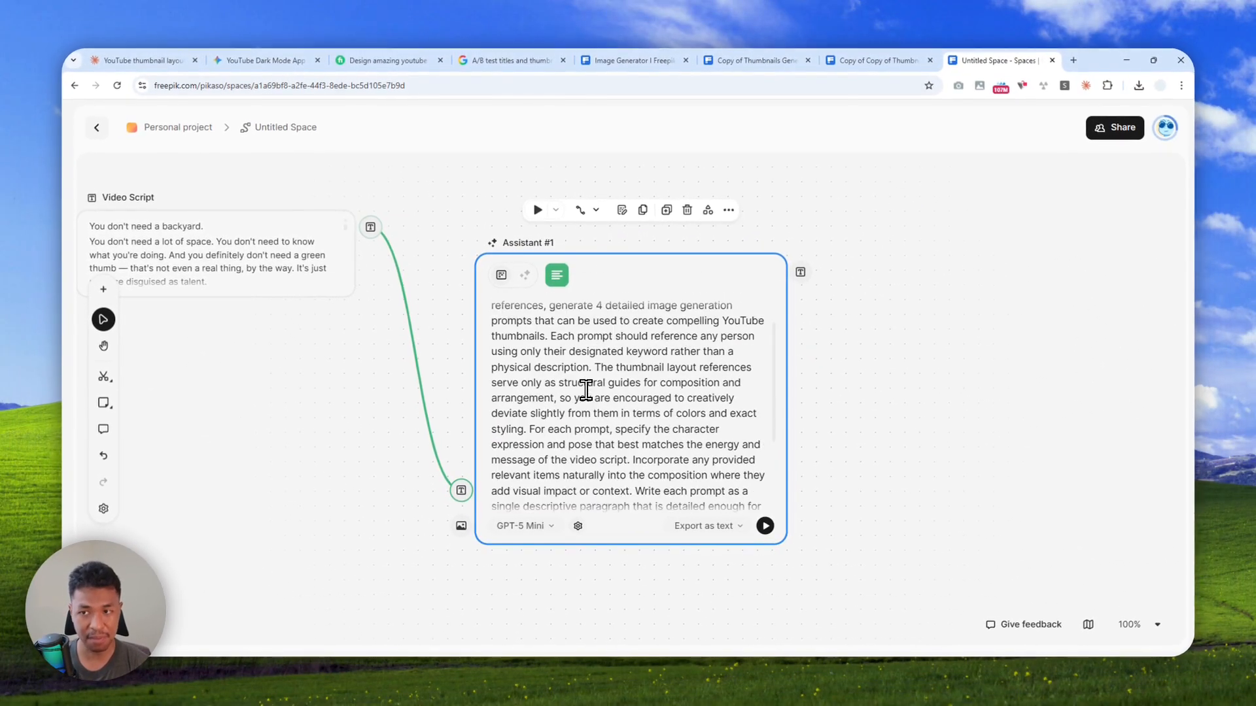
{"action": "scroll", "coordinate": [591, 386], "scroll_direction": "down", "scroll_amount": 3}
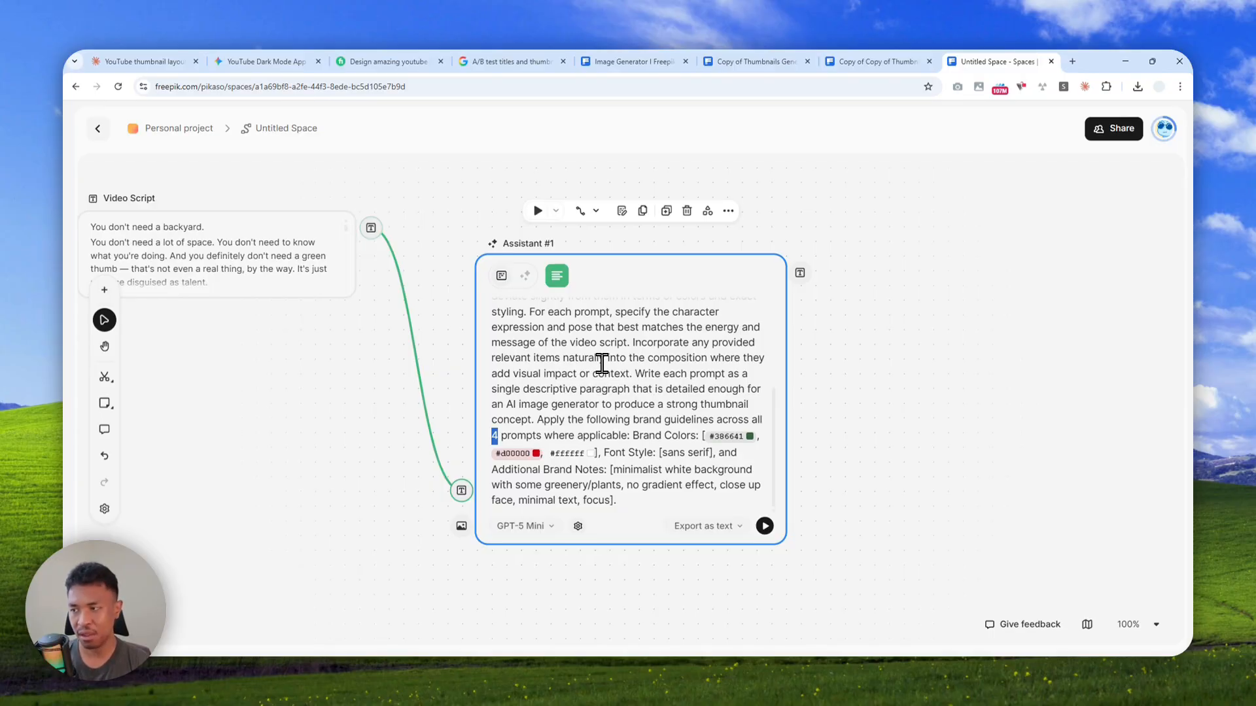
{"action": "scroll", "coordinate": [680, 399], "scroll_direction": "up", "scroll_amount": 3}
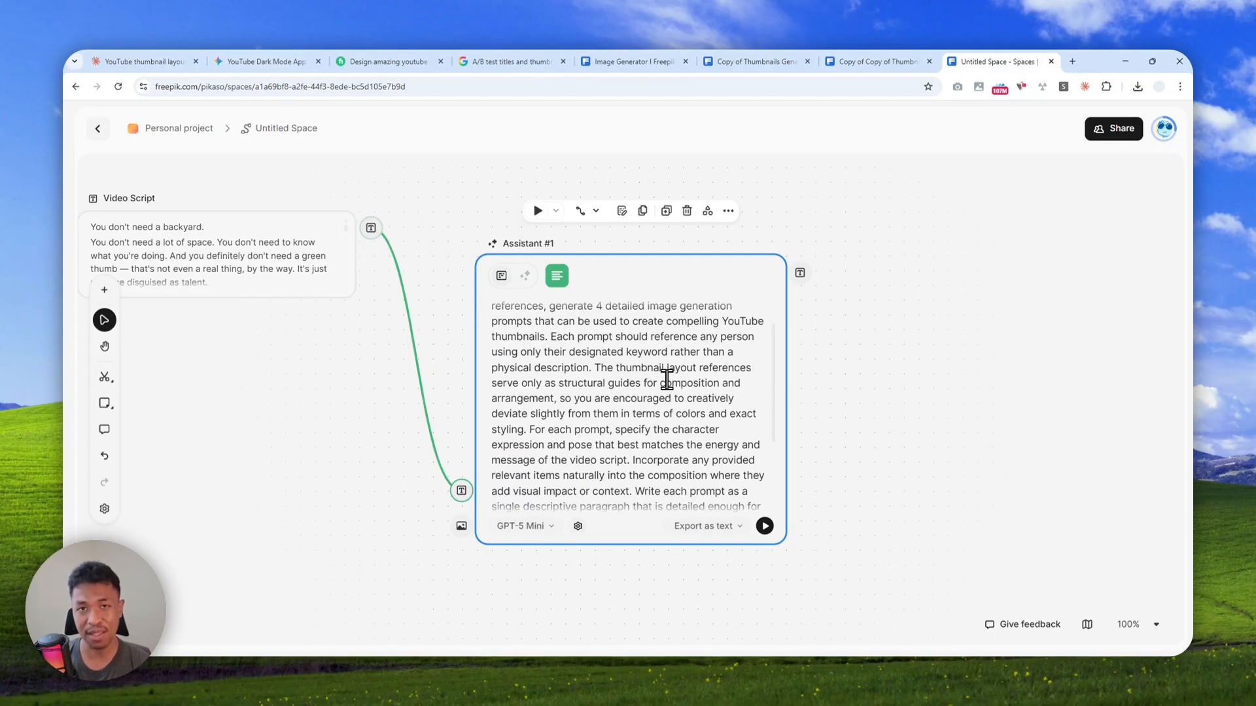
{"action": "scroll", "coordinate": [652, 364], "scroll_direction": "up", "scroll_amount": 2}
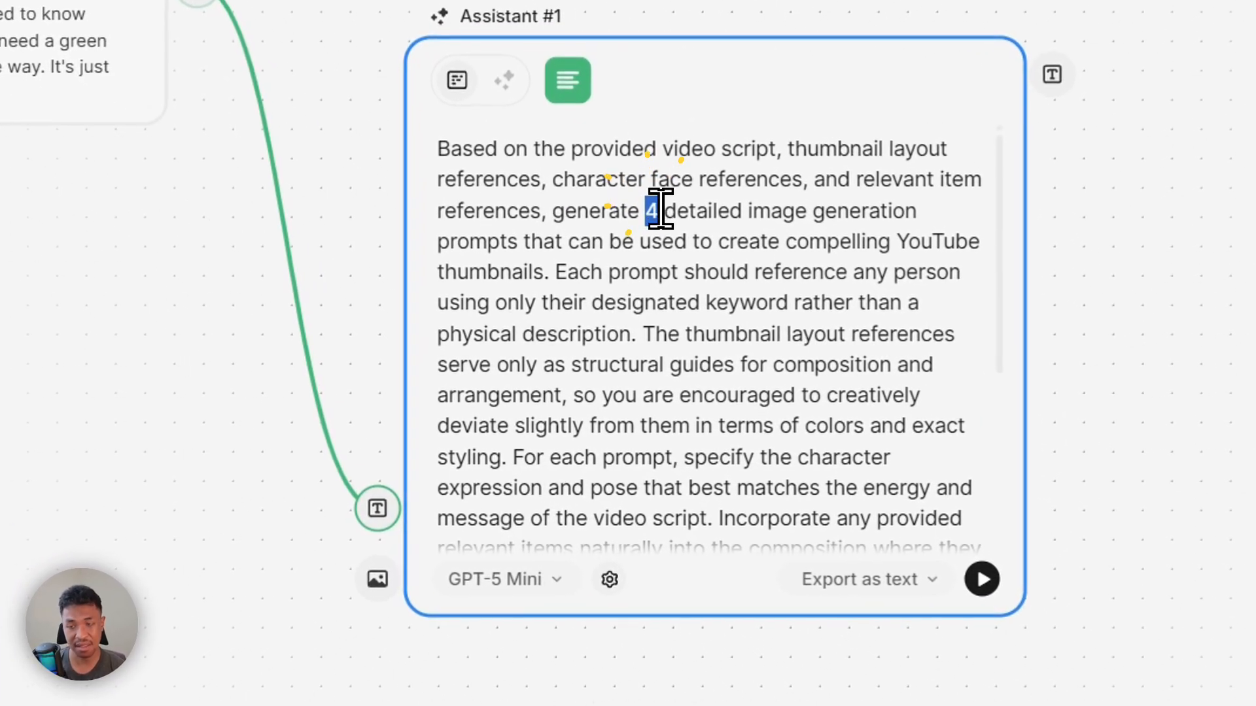
{"action": "scroll", "coordinate": [539, 416], "scroll_direction": "down", "scroll_amount": 4}
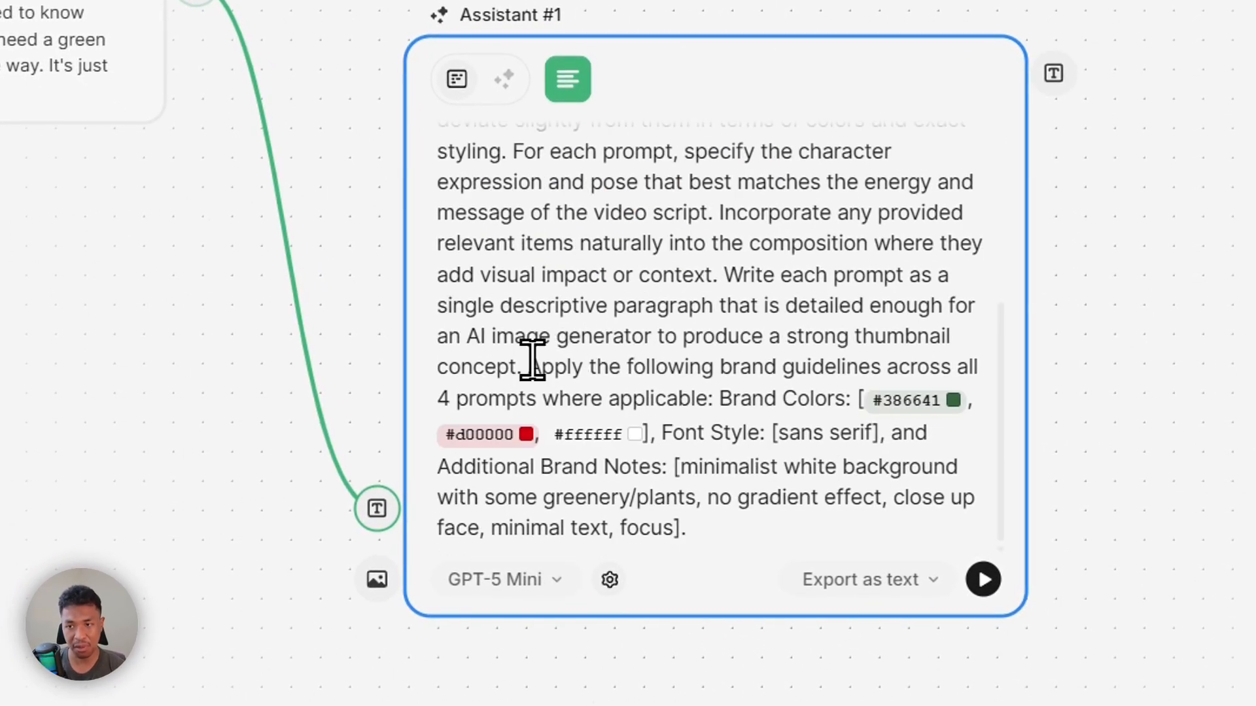
{"action": "double_click", "coordinate": [439, 398]}
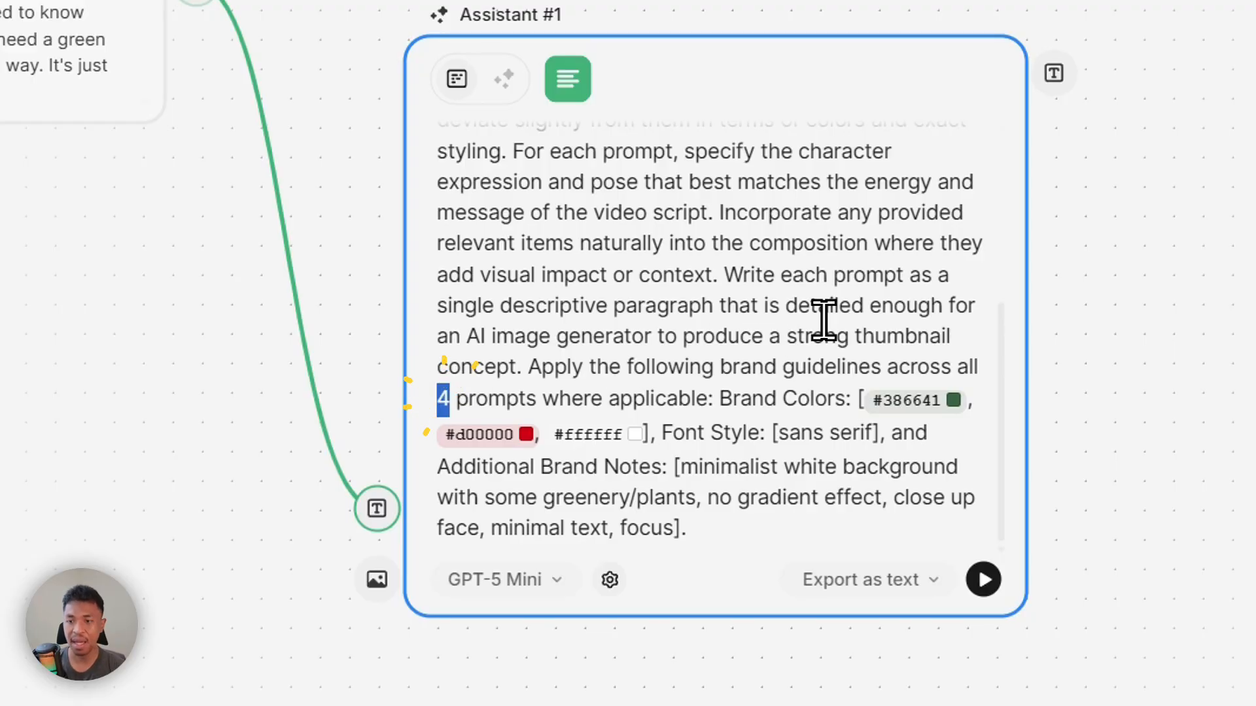
Set the Assistant node's model to Claude Sonnet 4.6 and its results to export as a list
{"action": "left_click", "coordinate": [516, 579]}
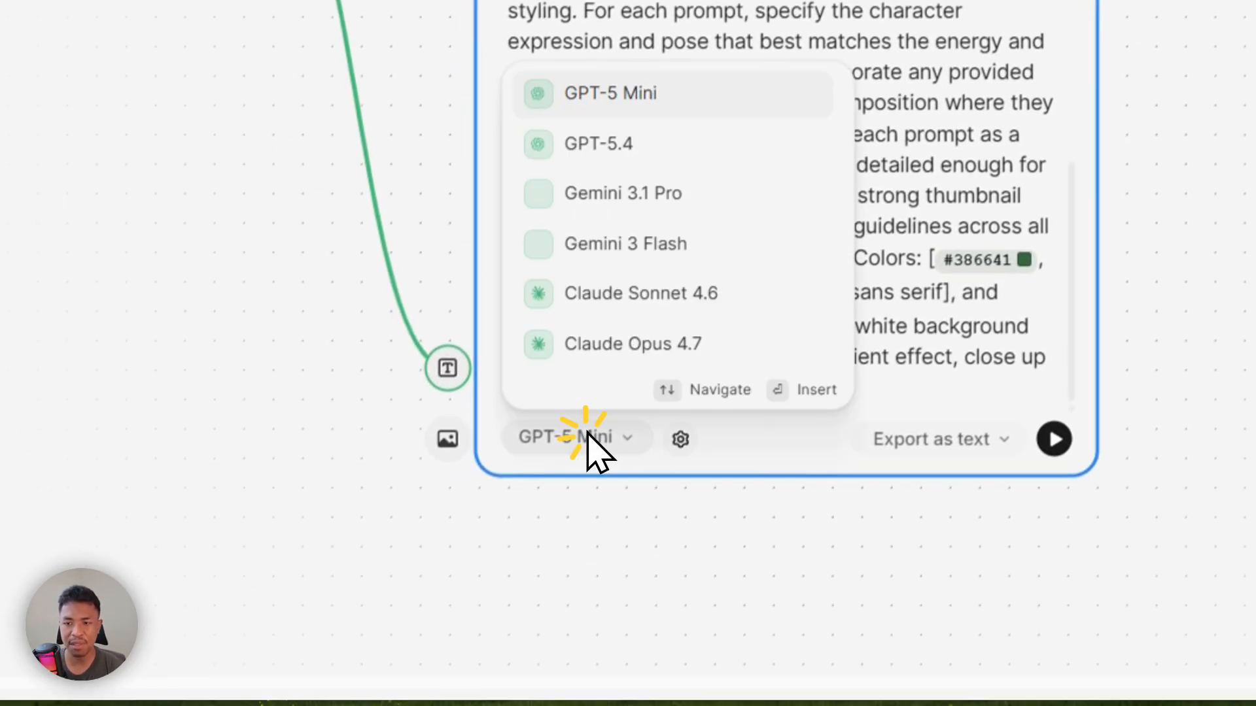
{"action": "left_click", "coordinate": [654, 294]}
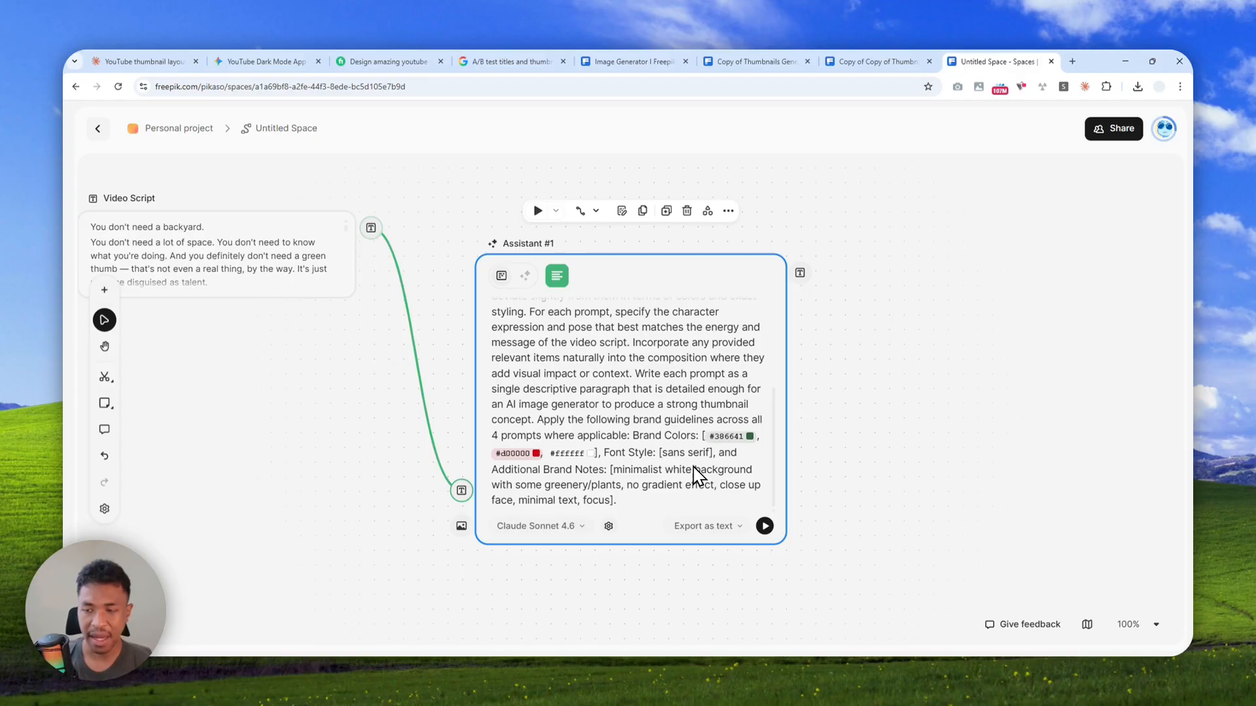
{"action": "left_click", "coordinate": [710, 525]}
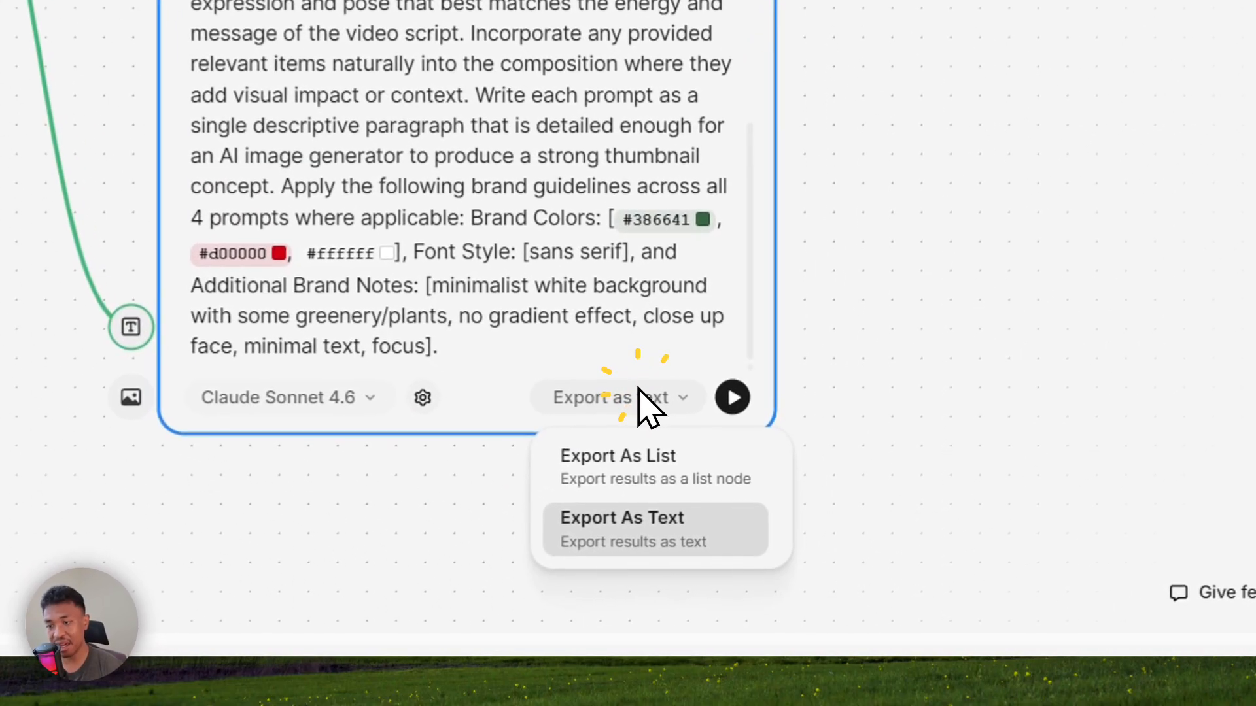
{"action": "left_click", "coordinate": [624, 472]}
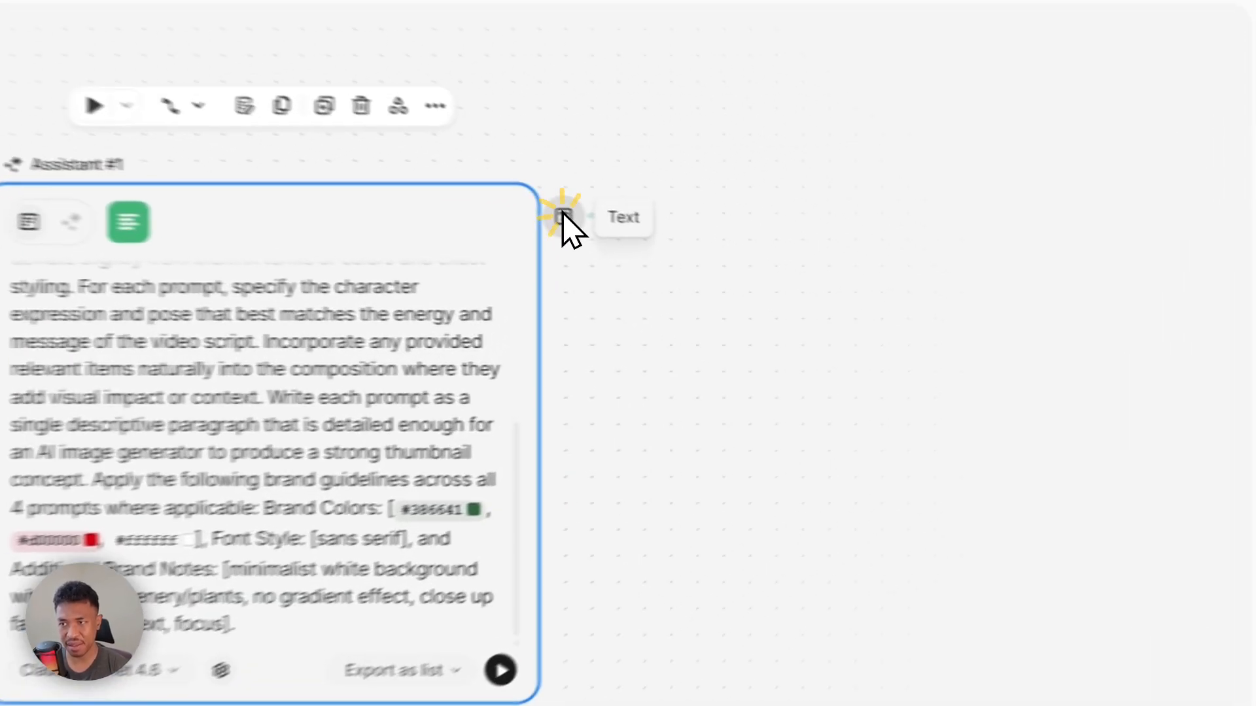
Connect the Assistant node's text output to a new List node
{"action": "left_click_drag", "start_coordinate": [800, 274], "coordinate": [896, 352]}
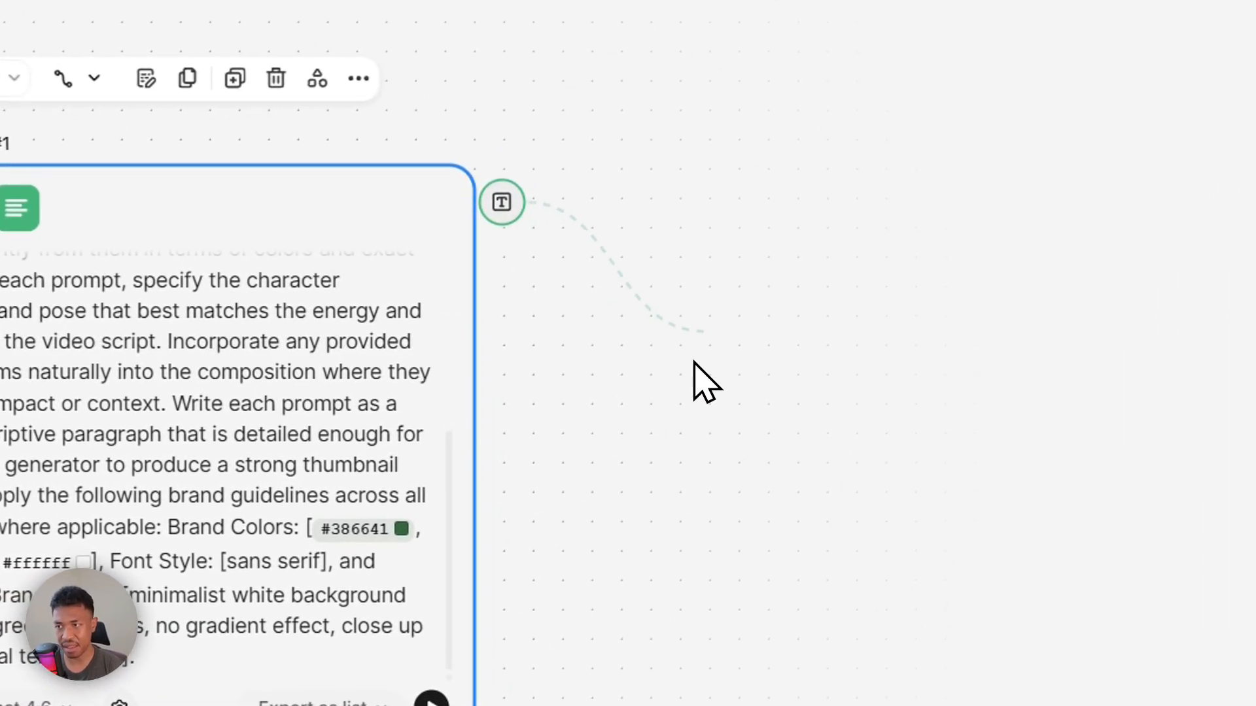
{"action": "left_click_drag", "start_coordinate": [695, 362], "coordinate": [706, 426]}
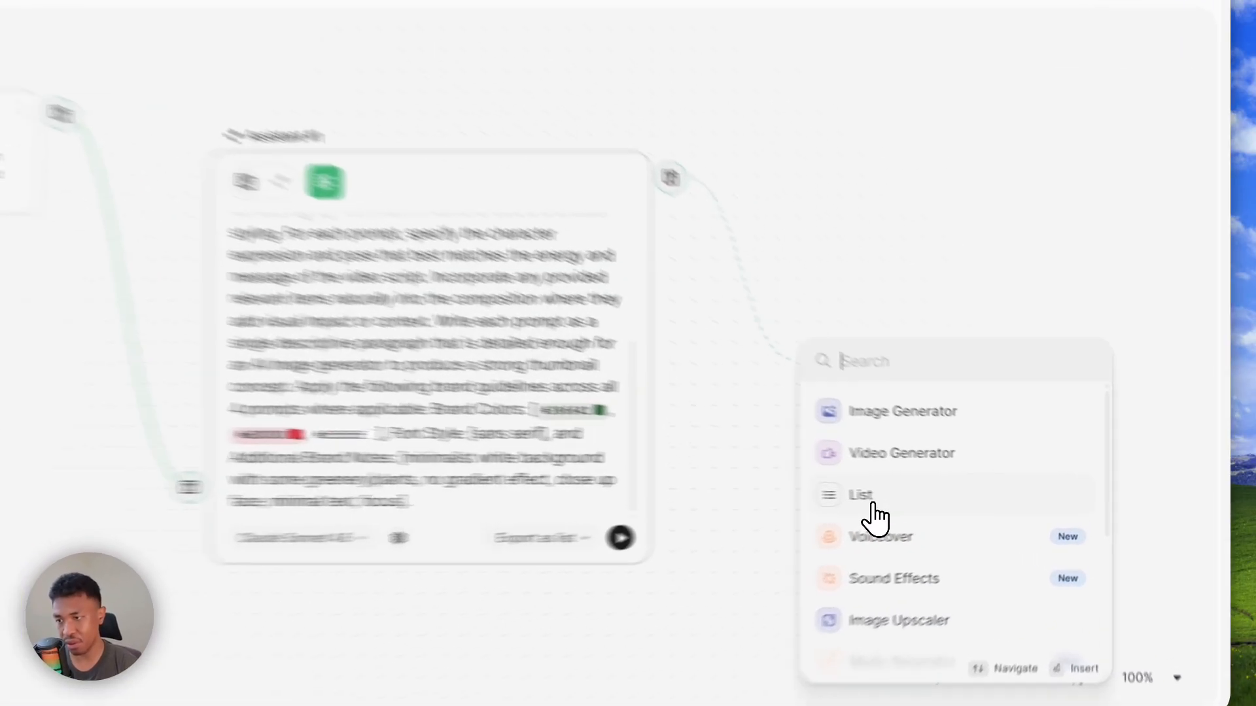
{"action": "left_click", "coordinate": [937, 499]}
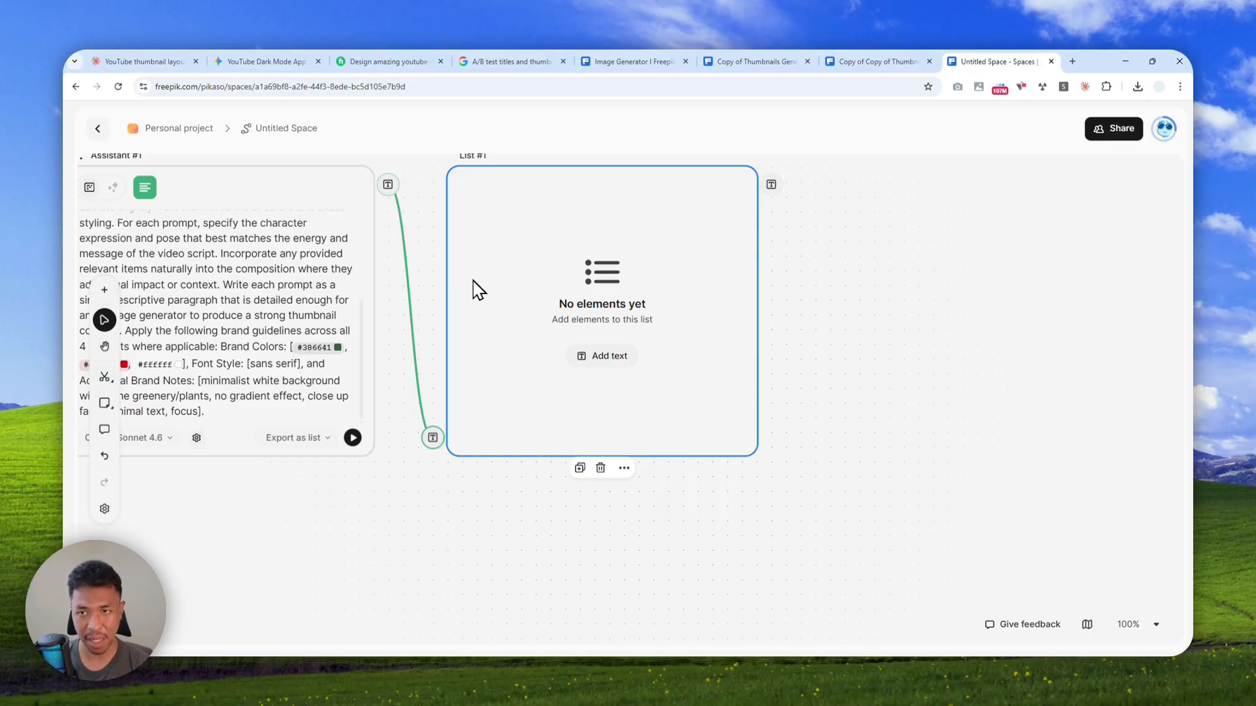
{"action": "left_click_drag", "start_coordinate": [427, 249], "coordinate": [908, 254]}
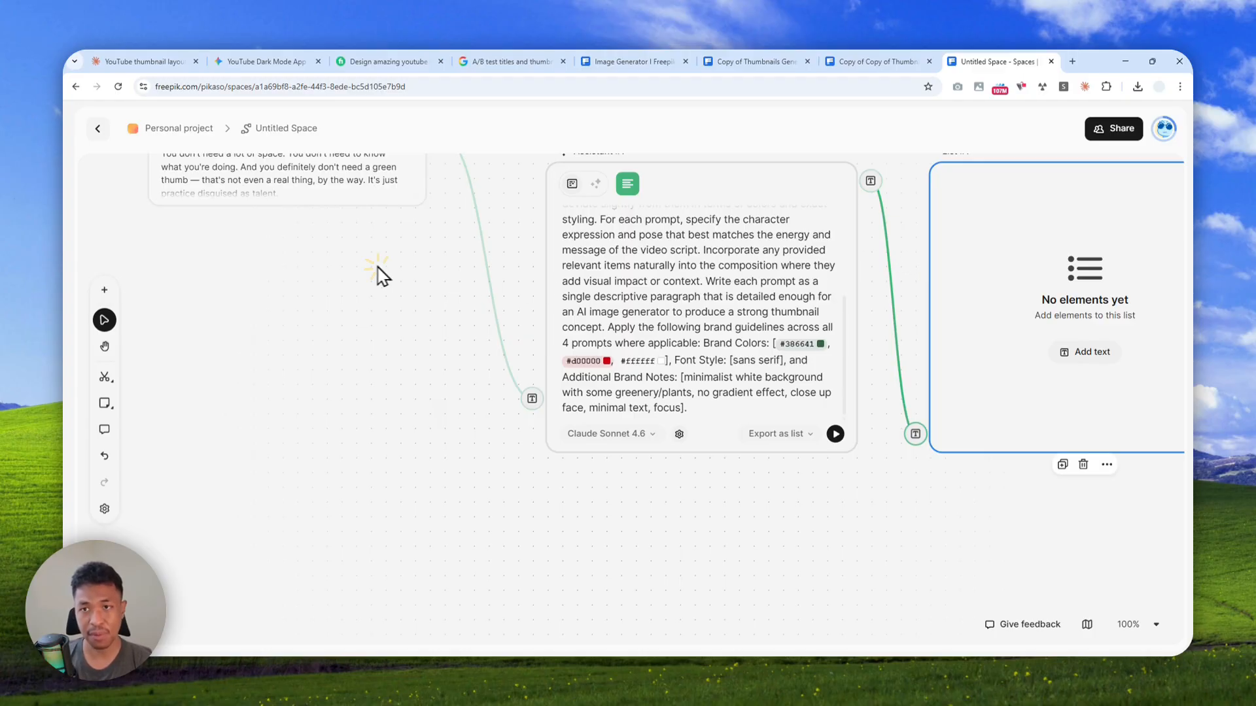
Upload the five thumbnail layout images 1.png to 5.png from the Downloads folder into the space below the existing nodes
{"action": "left_click_drag", "start_coordinate": [379, 273], "coordinate": [448, 361]}
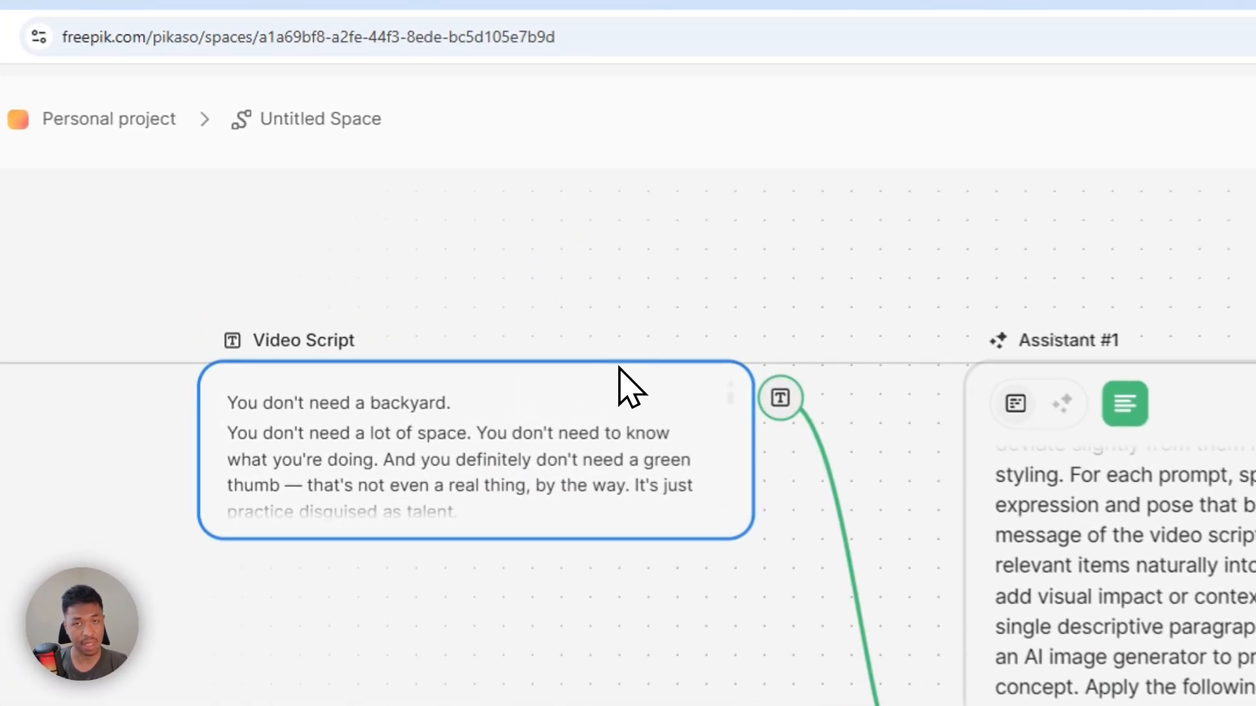
{"action": "left_click_drag", "start_coordinate": [618, 366], "coordinate": [651, 365]}
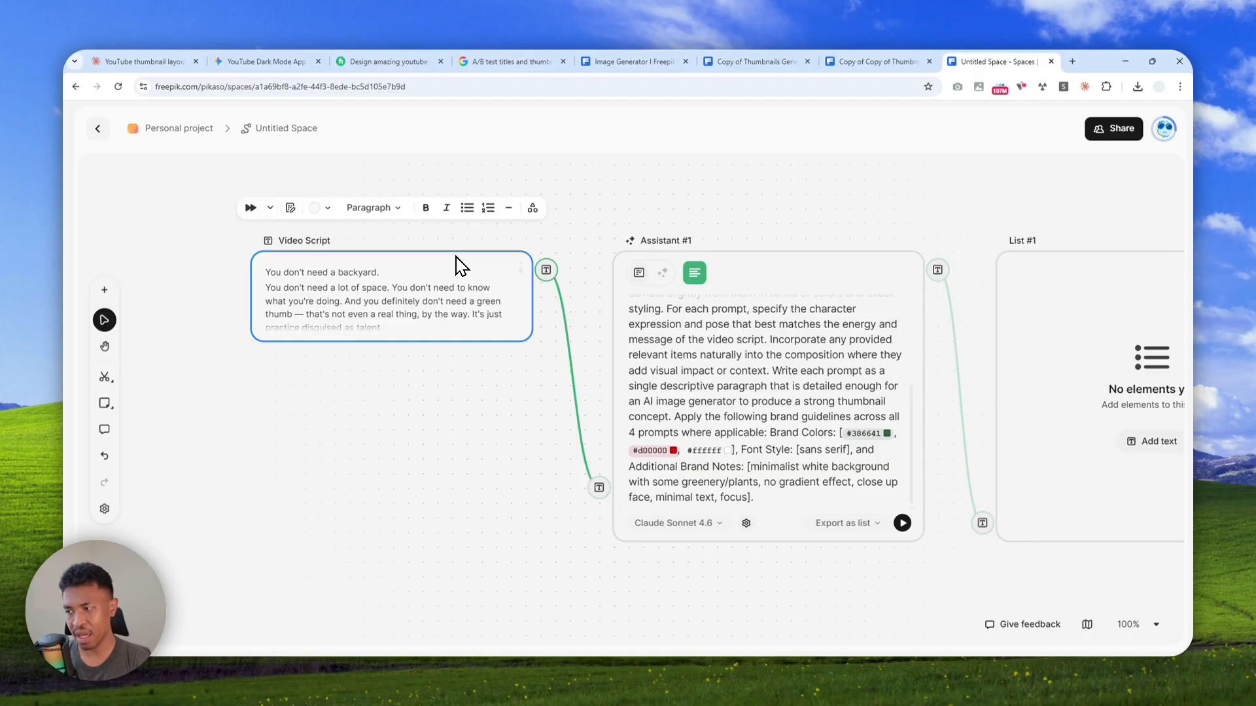
{"action": "scroll", "coordinate": [464, 437], "scroll_direction": "down", "scroll_amount": 3}
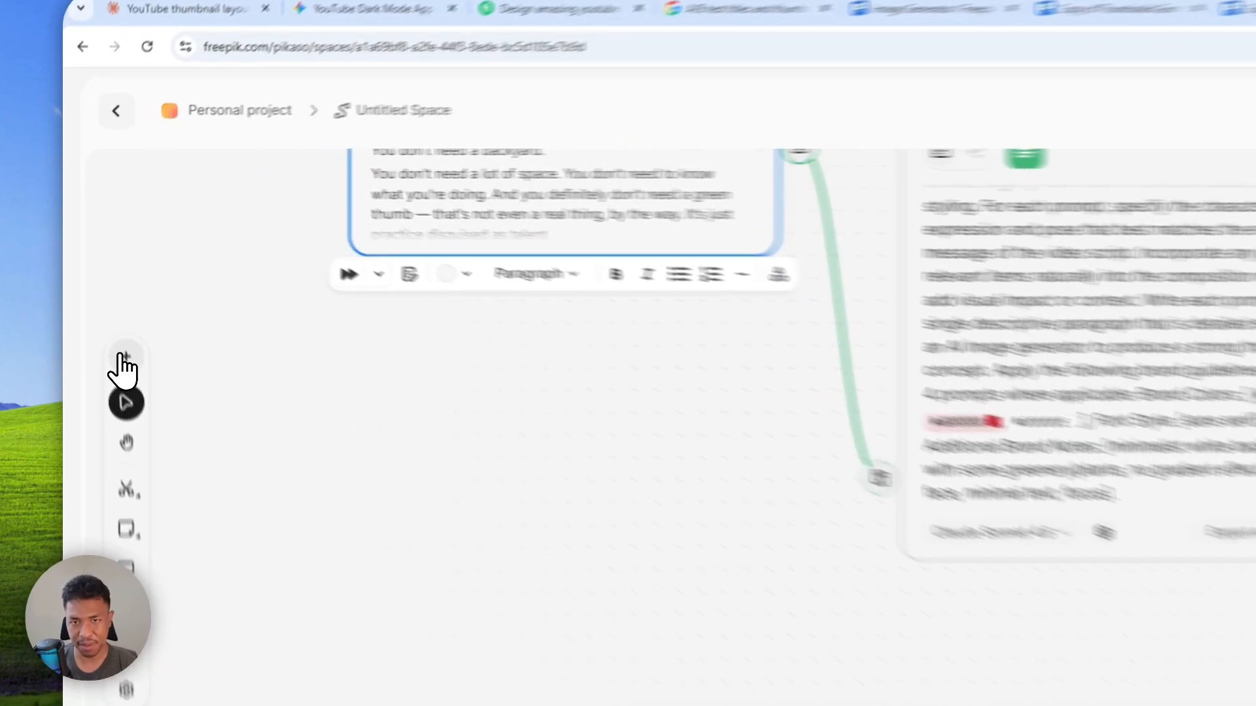
{"action": "left_click", "coordinate": [104, 292]}
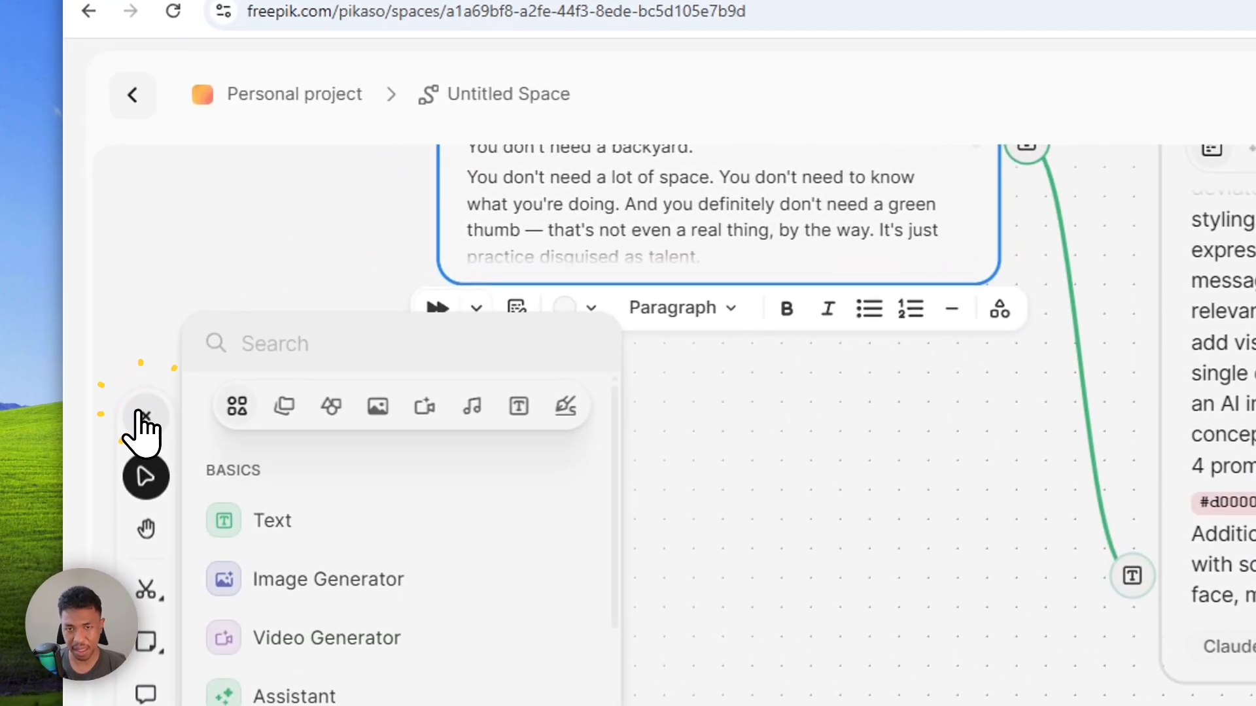
{"action": "left_click", "coordinate": [282, 419]}
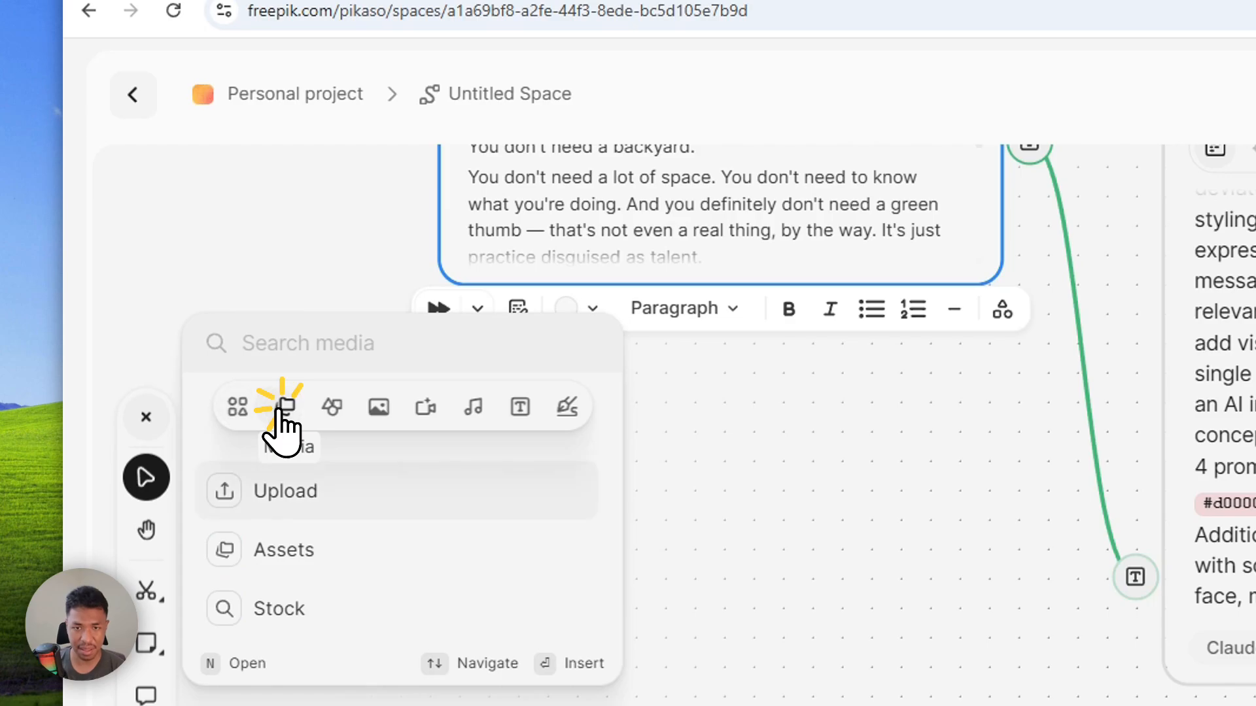
{"action": "left_click", "coordinate": [288, 496]}
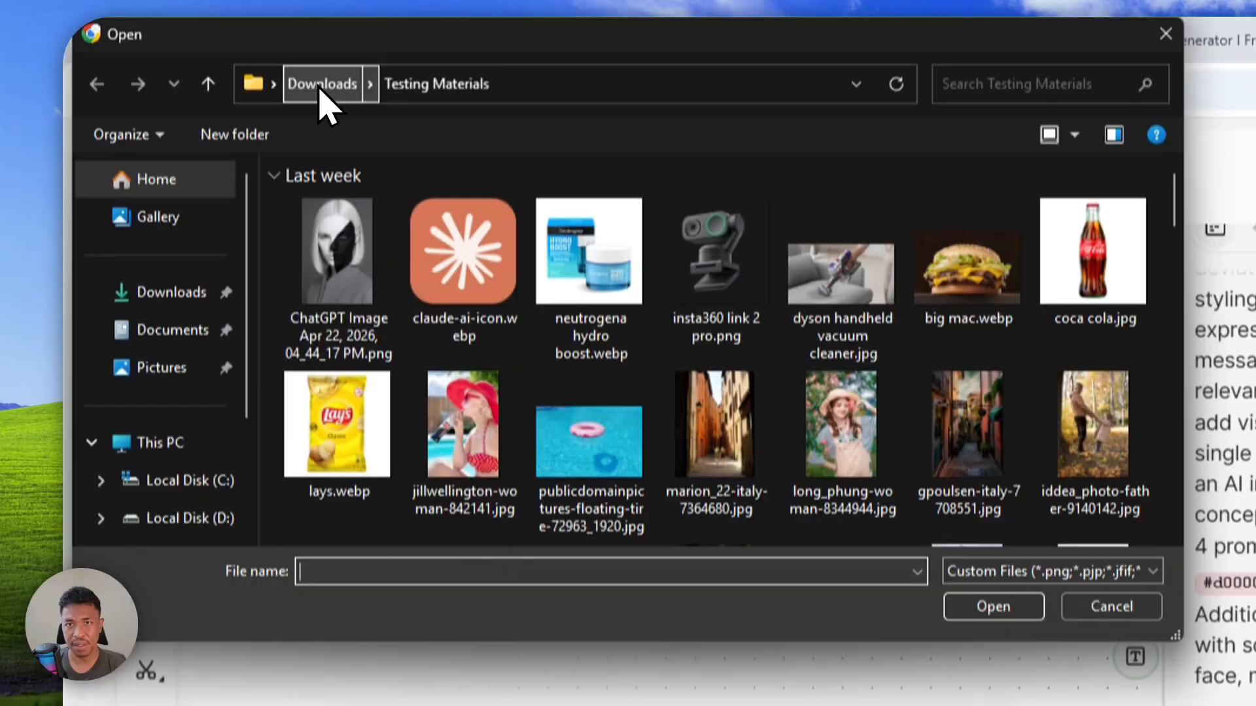
{"action": "left_click", "coordinate": [323, 6]}
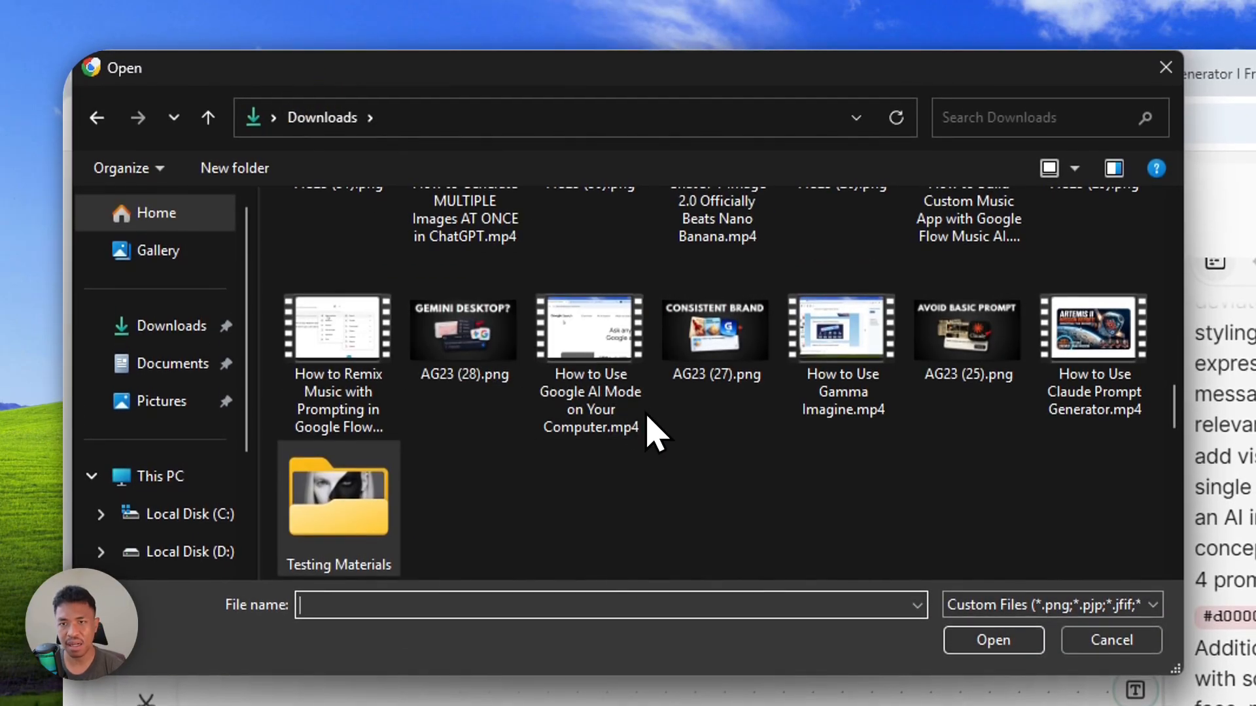
{"action": "scroll", "coordinate": [654, 427], "scroll_direction": "up", "scroll_amount": 10}
{"action": "scroll", "coordinate": [503, 383], "scroll_direction": "up", "scroll_amount": 2}
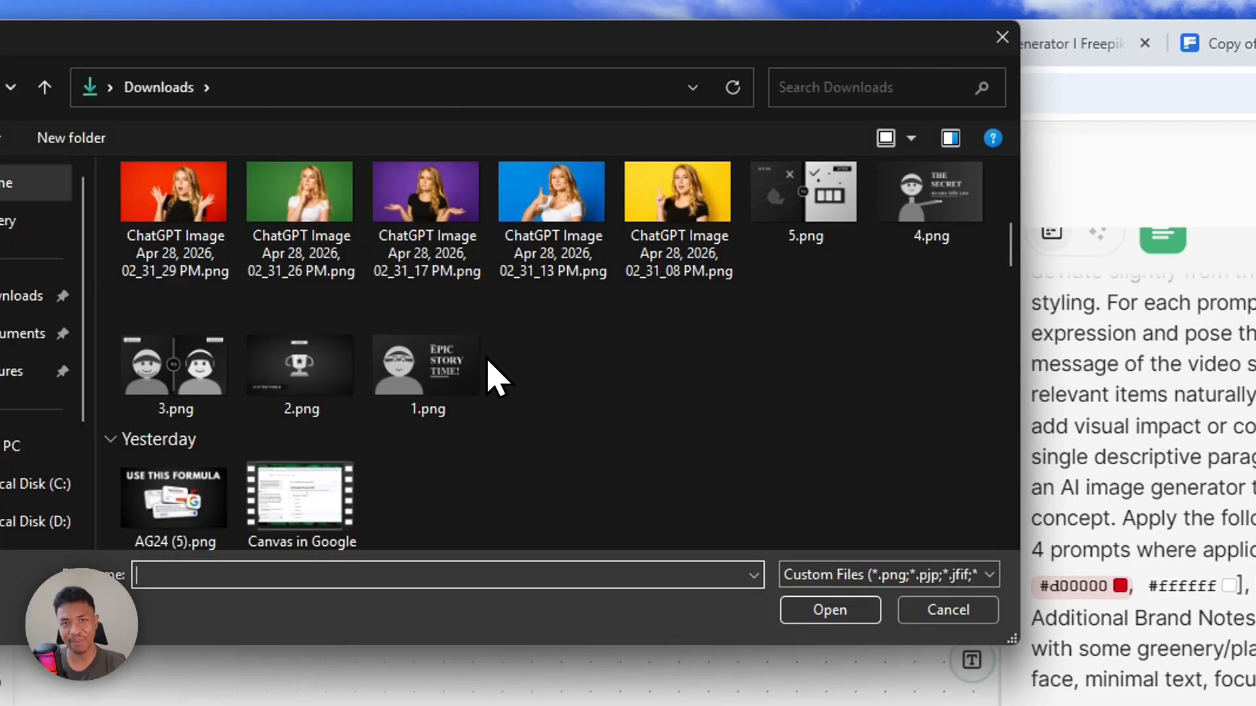
{"action": "left_click", "coordinate": [435, 353]}
{"action": "left_click", "coordinate": [840, 232], "text": "shift"}
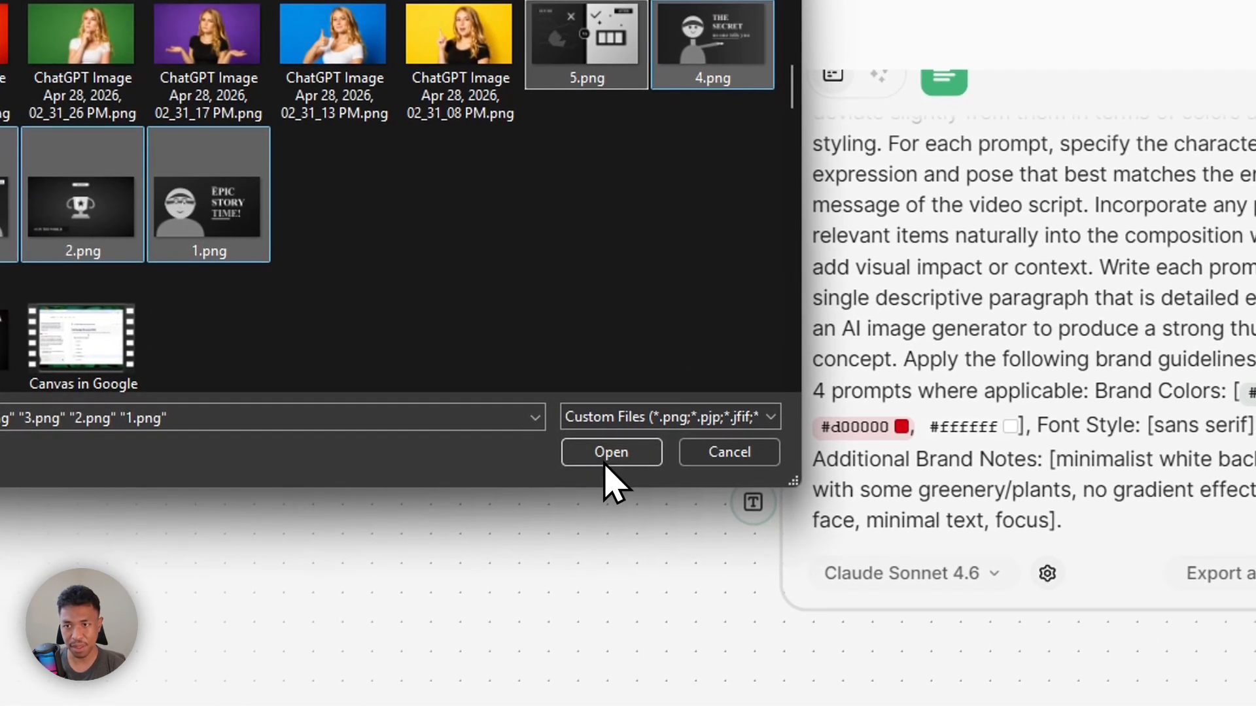
{"action": "left_click", "coordinate": [752, 557]}
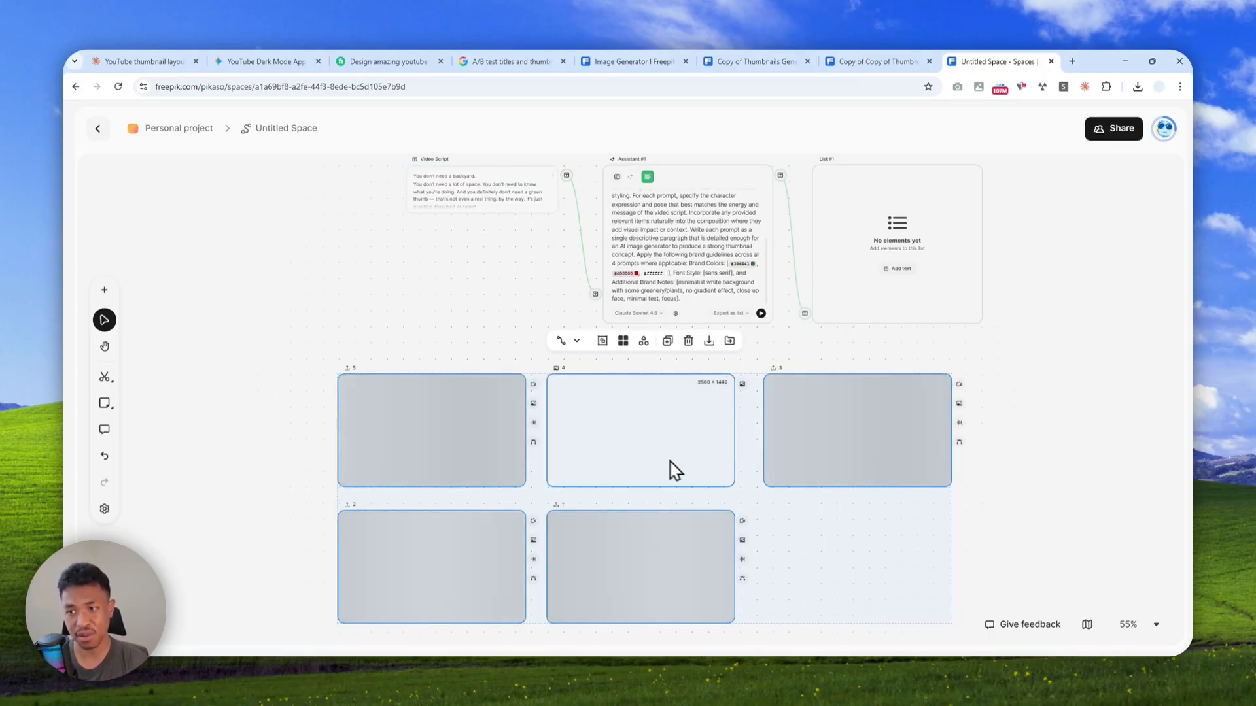
{"action": "scroll", "coordinate": [712, 506], "scroll_direction": "up", "scroll_amount": 3}
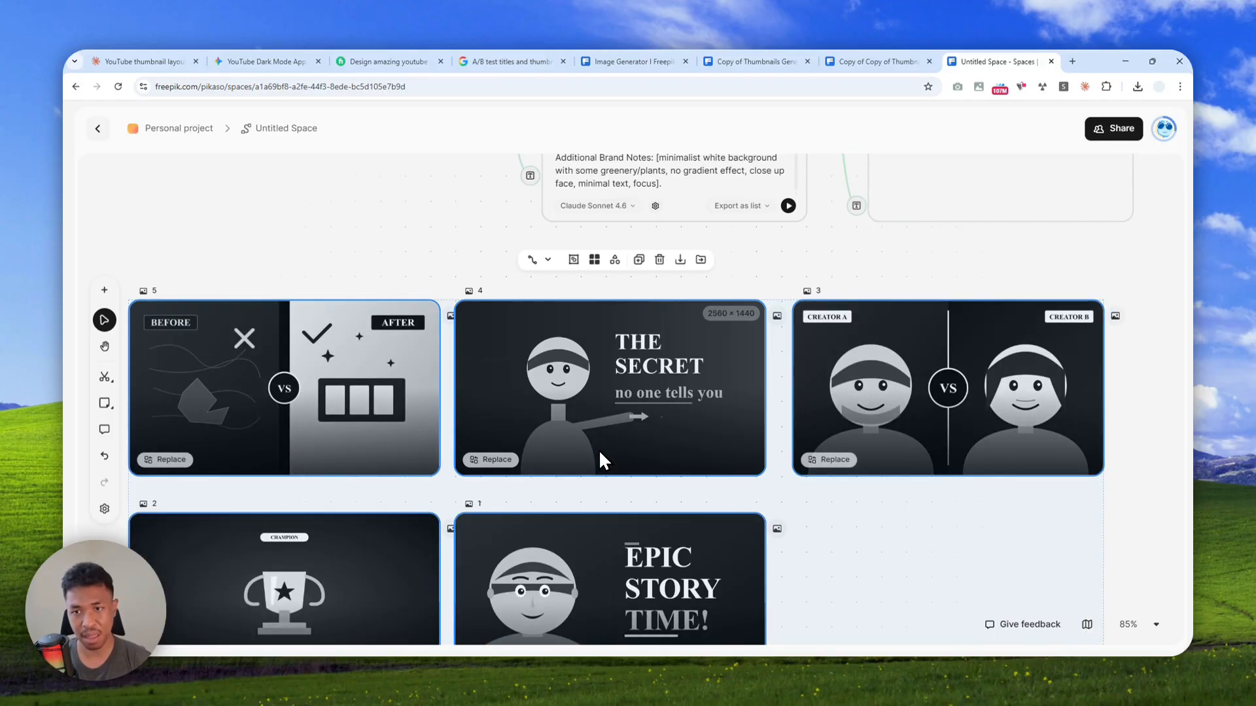
Examine the thumbnail layout templates in the Claude YouTube thumbnail layouts page and the Gemini YouTube Thumbnail Wireframes app
{"action": "left_click", "coordinate": [139, 61]}
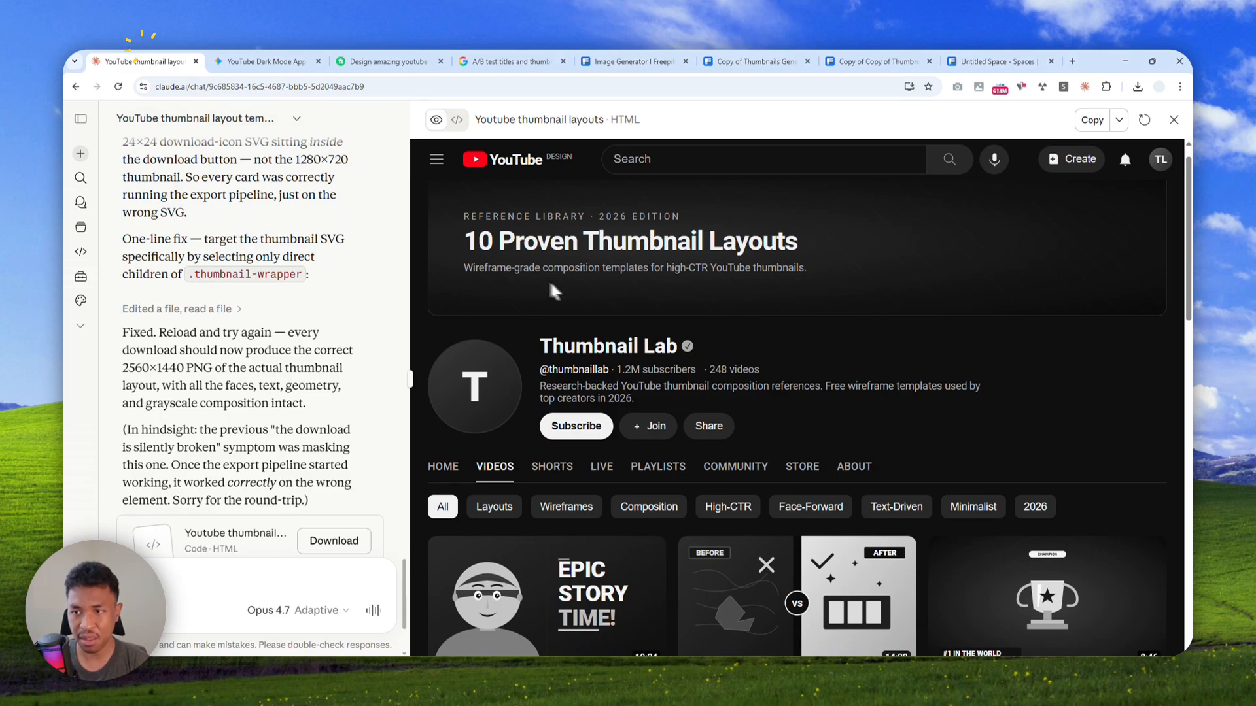
{"action": "left_click", "coordinate": [264, 59]}
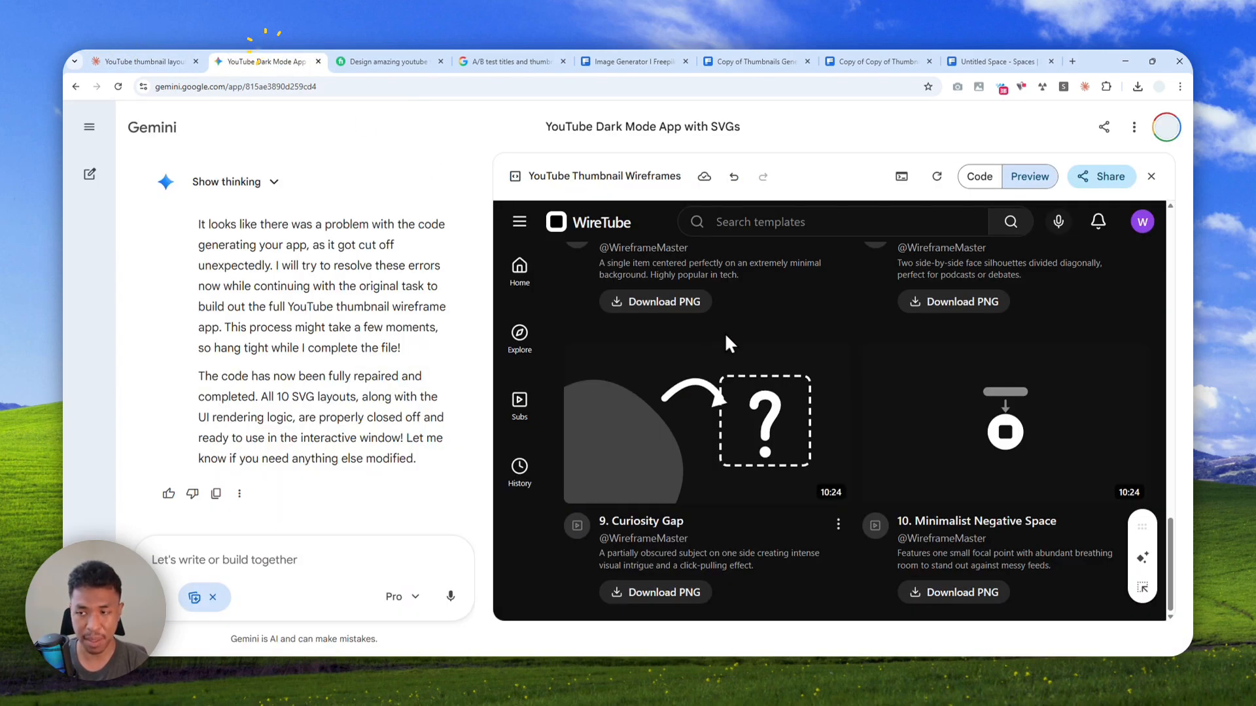
{"action": "scroll", "coordinate": [806, 401], "scroll_direction": "up", "scroll_amount": 5}
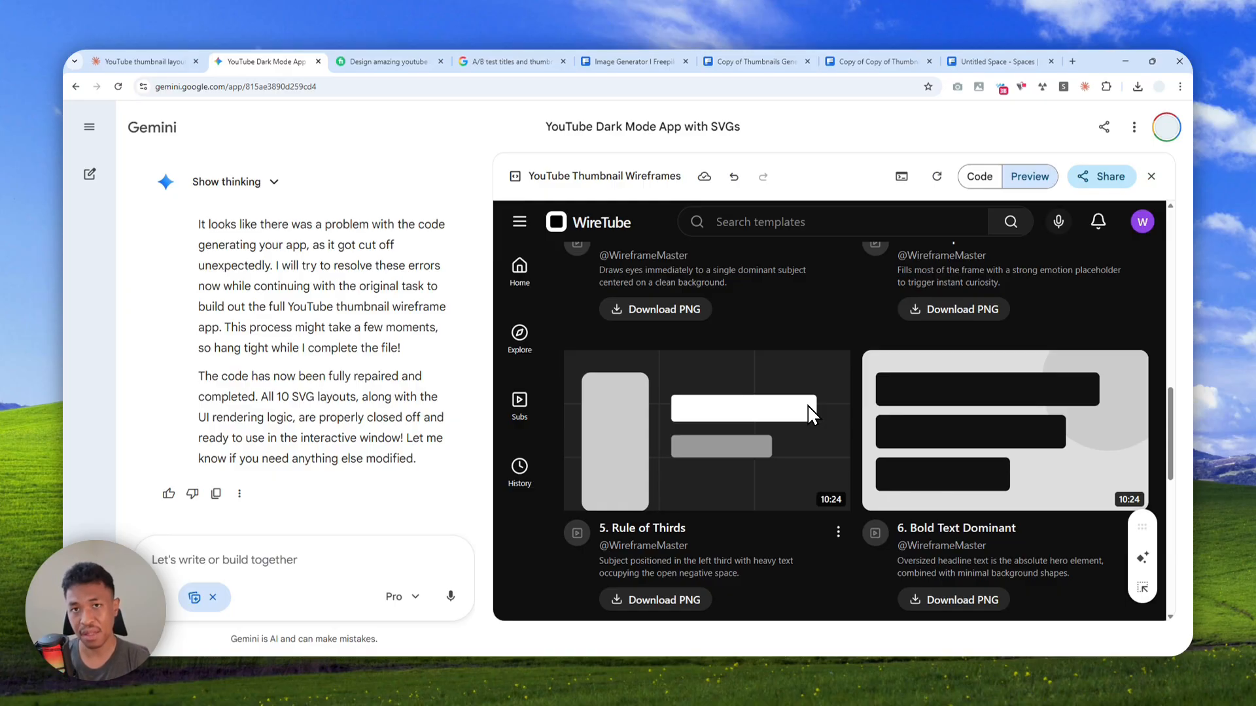
{"action": "scroll", "coordinate": [809, 406], "scroll_direction": "up", "scroll_amount": 10}
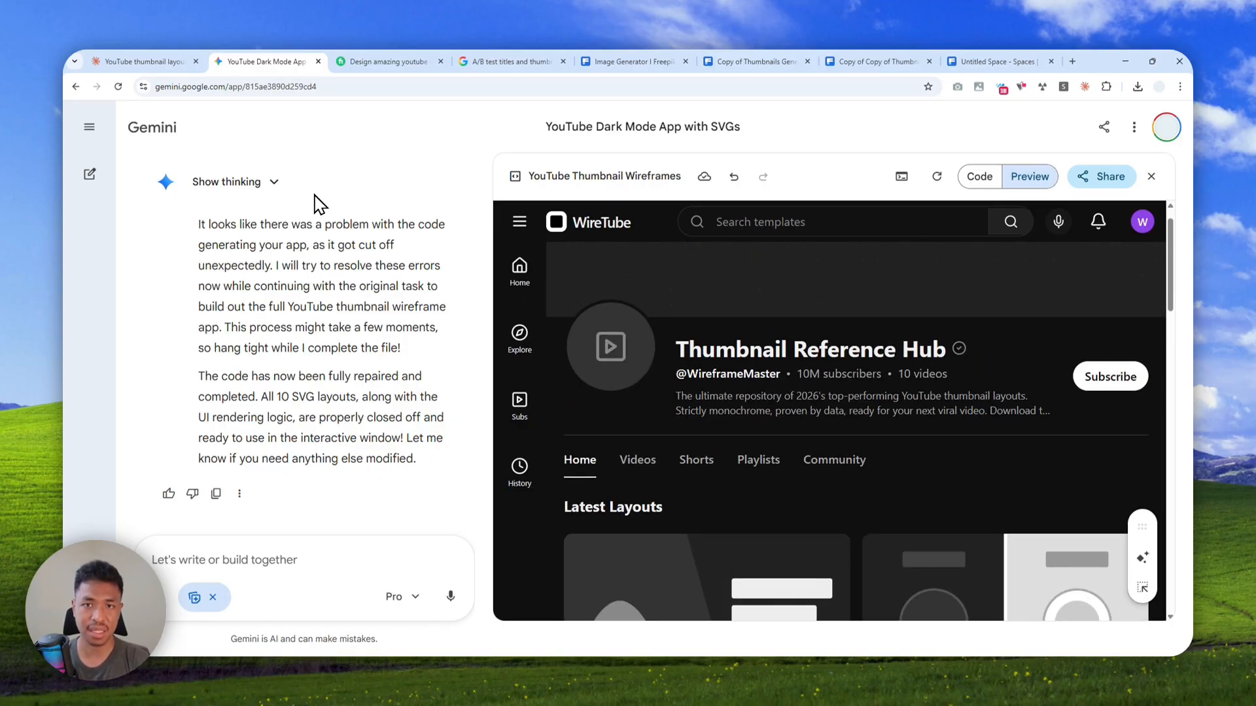
{"action": "left_click", "coordinate": [168, 61]}
{"action": "scroll", "coordinate": [811, 425], "scroll_direction": "down", "scroll_amount": 5}
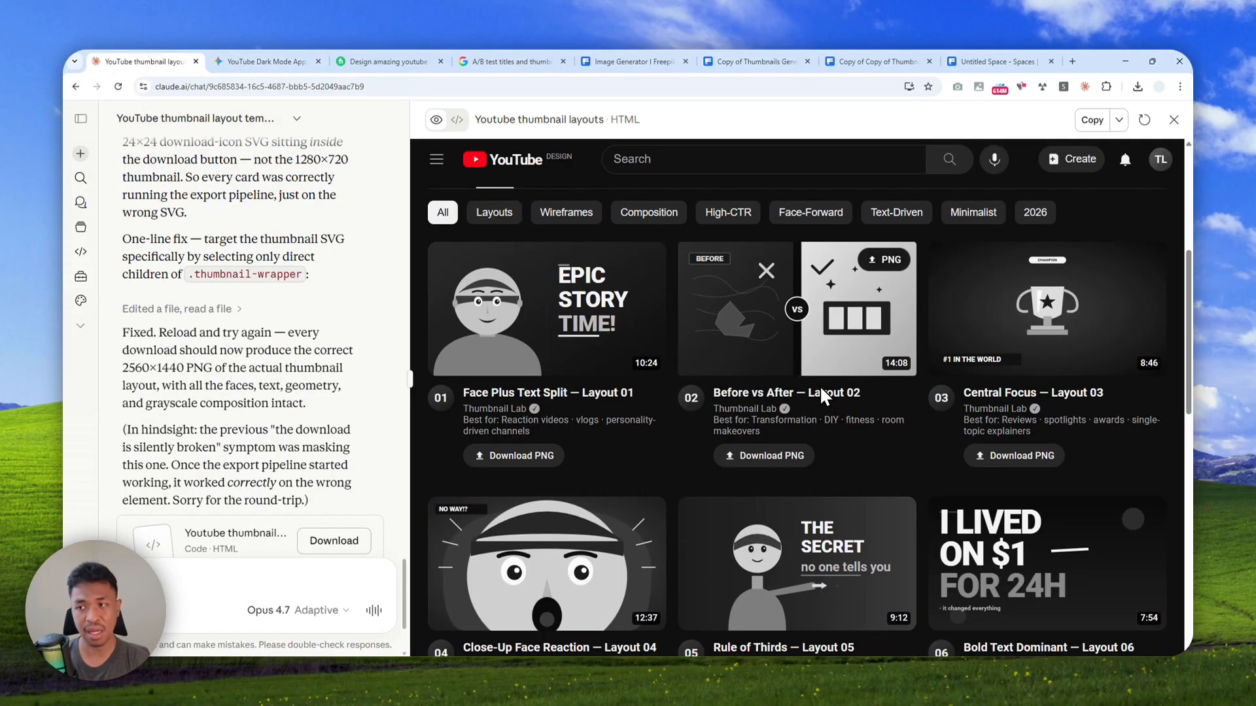
{"action": "scroll", "coordinate": [820, 385], "scroll_direction": "down", "scroll_amount": 3}
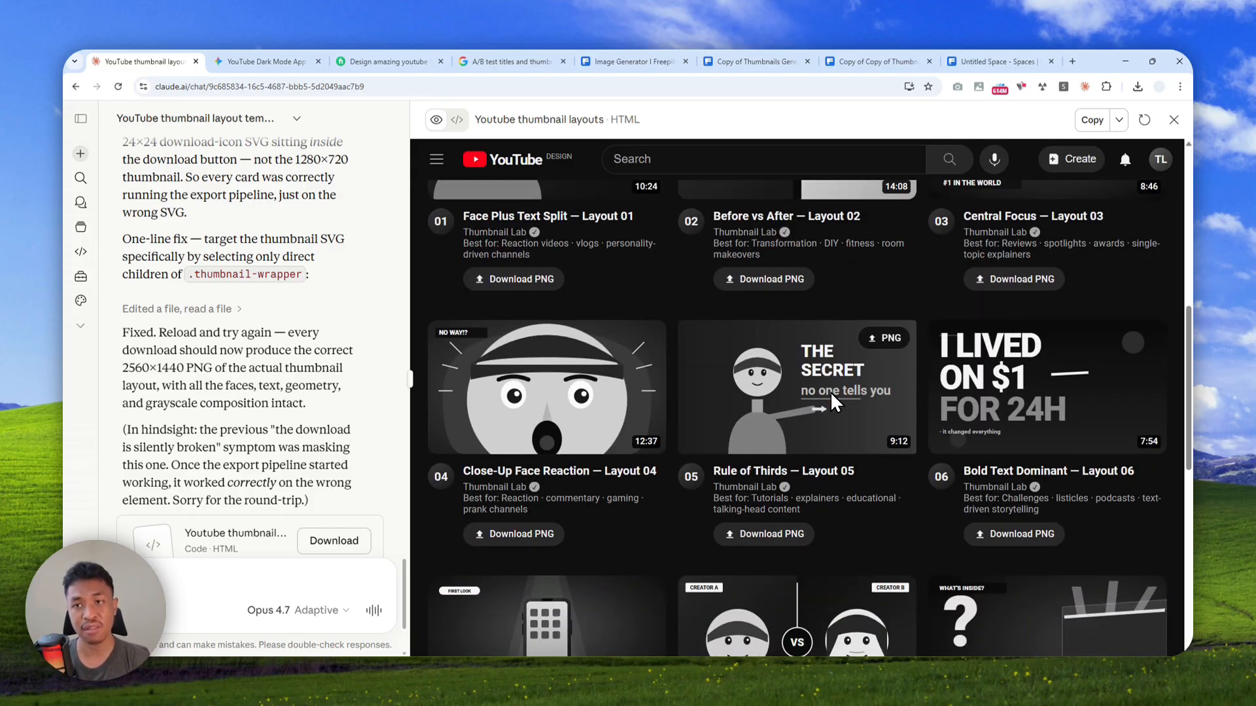
{"action": "scroll", "coordinate": [830, 391], "scroll_direction": "up", "scroll_amount": 1}
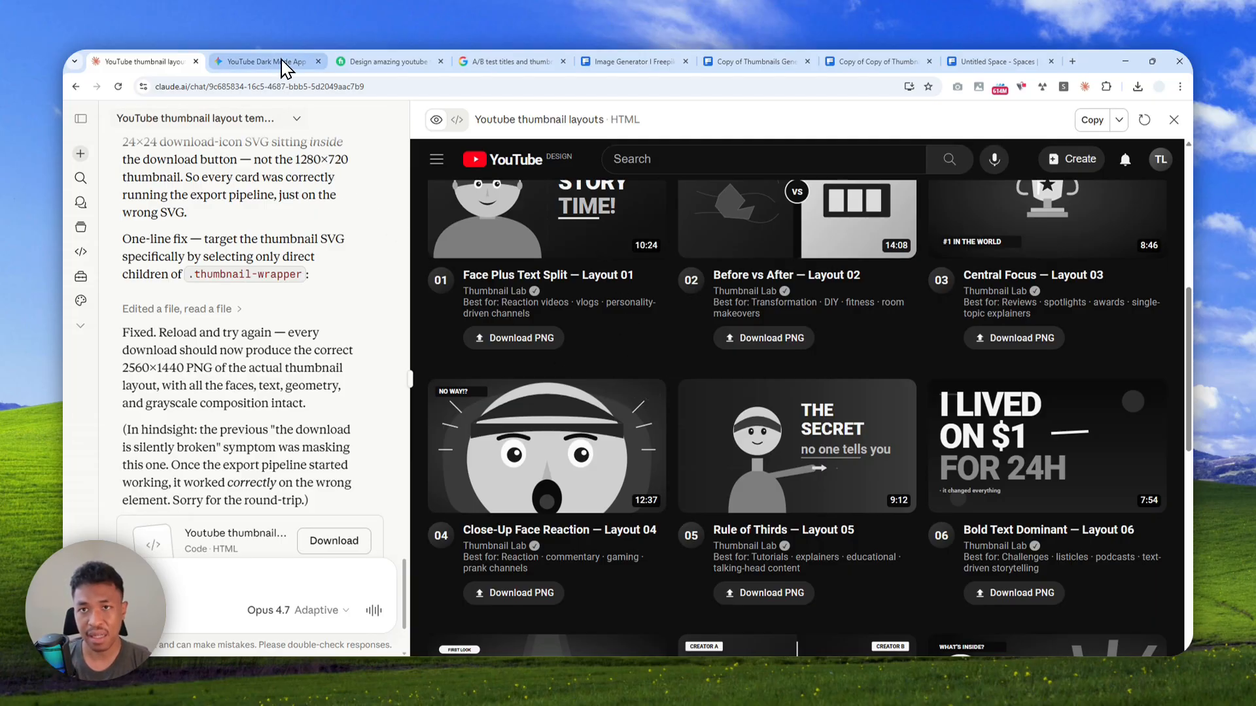
Switch back to the Freepik space, group the five layout images, and connect the group's image output to the Assistant node
{"action": "left_click", "coordinate": [999, 56]}
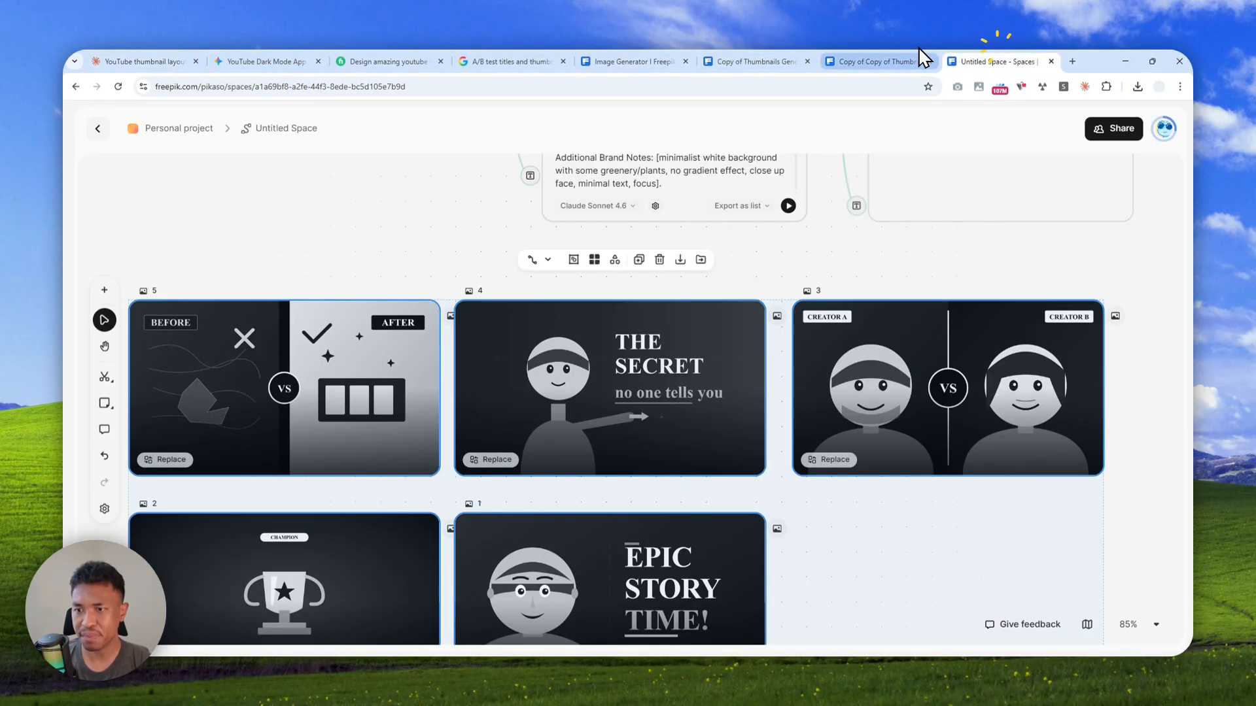
{"action": "scroll", "coordinate": [837, 414], "scroll_direction": "down", "scroll_amount": 3}
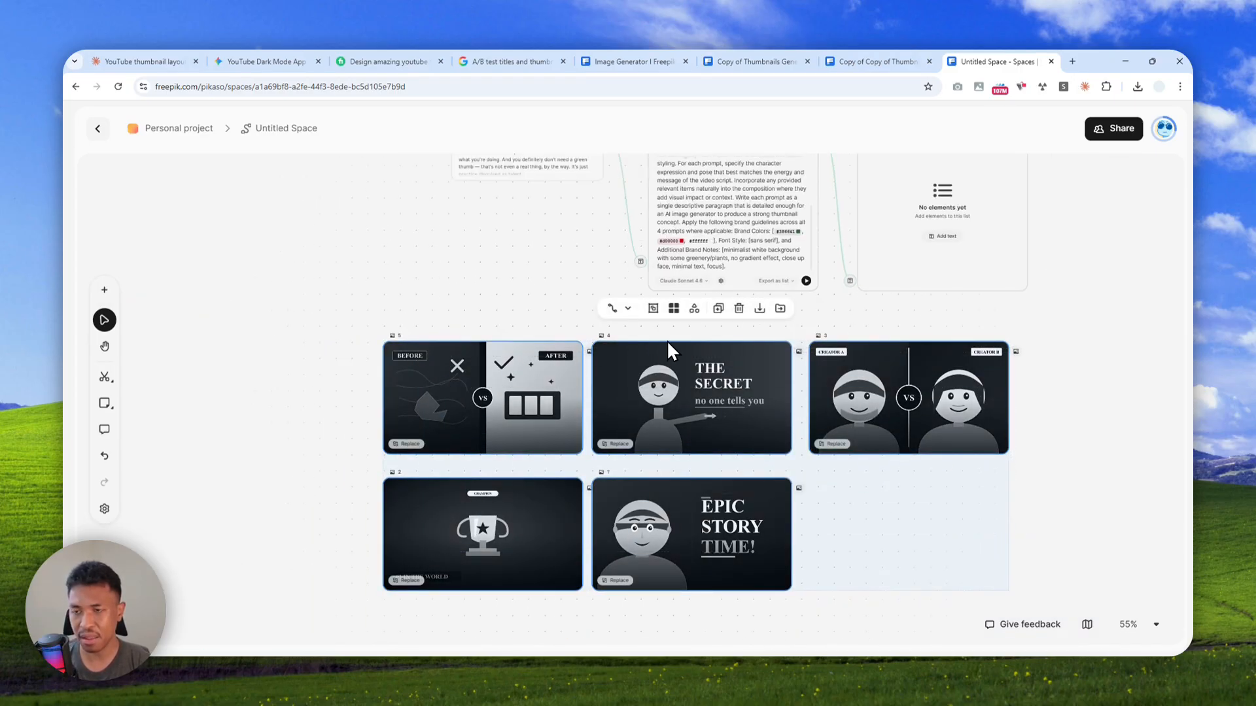
{"action": "scroll", "coordinate": [671, 351], "scroll_direction": "up", "scroll_amount": 3}
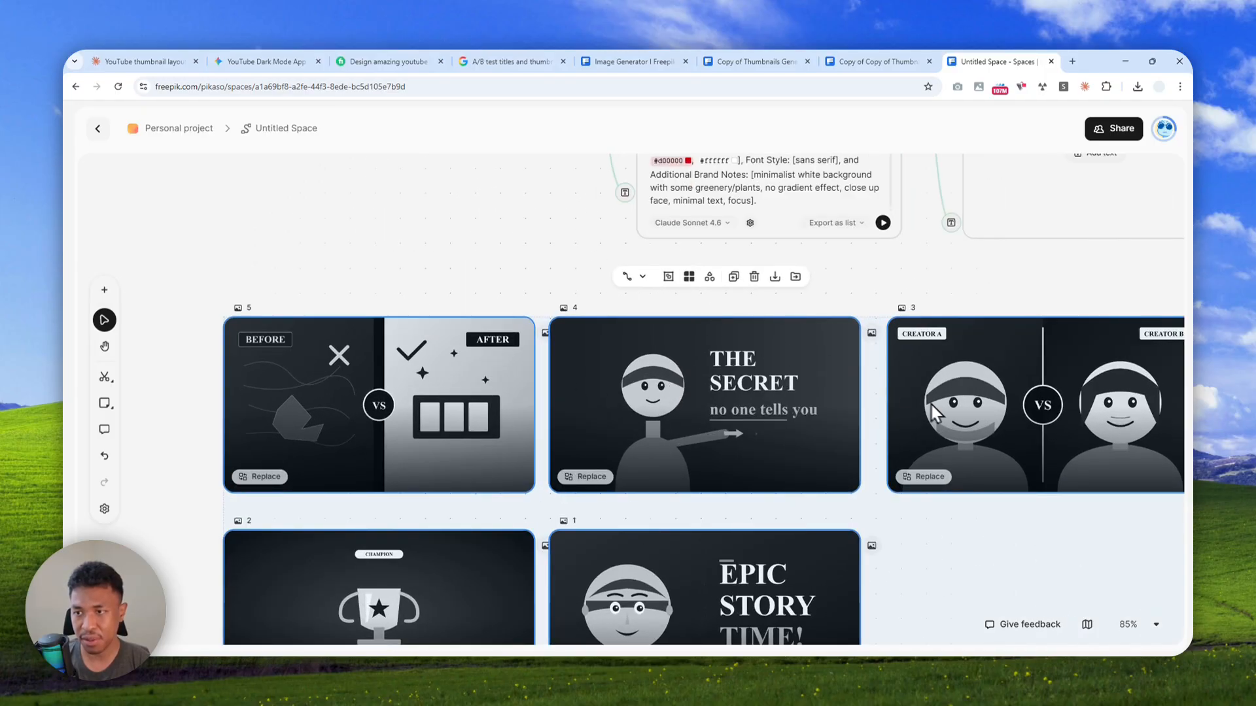
{"action": "left_click", "coordinate": [667, 277]}
{"action": "left_click_drag", "start_coordinate": [757, 288], "coordinate": [250, 328]}
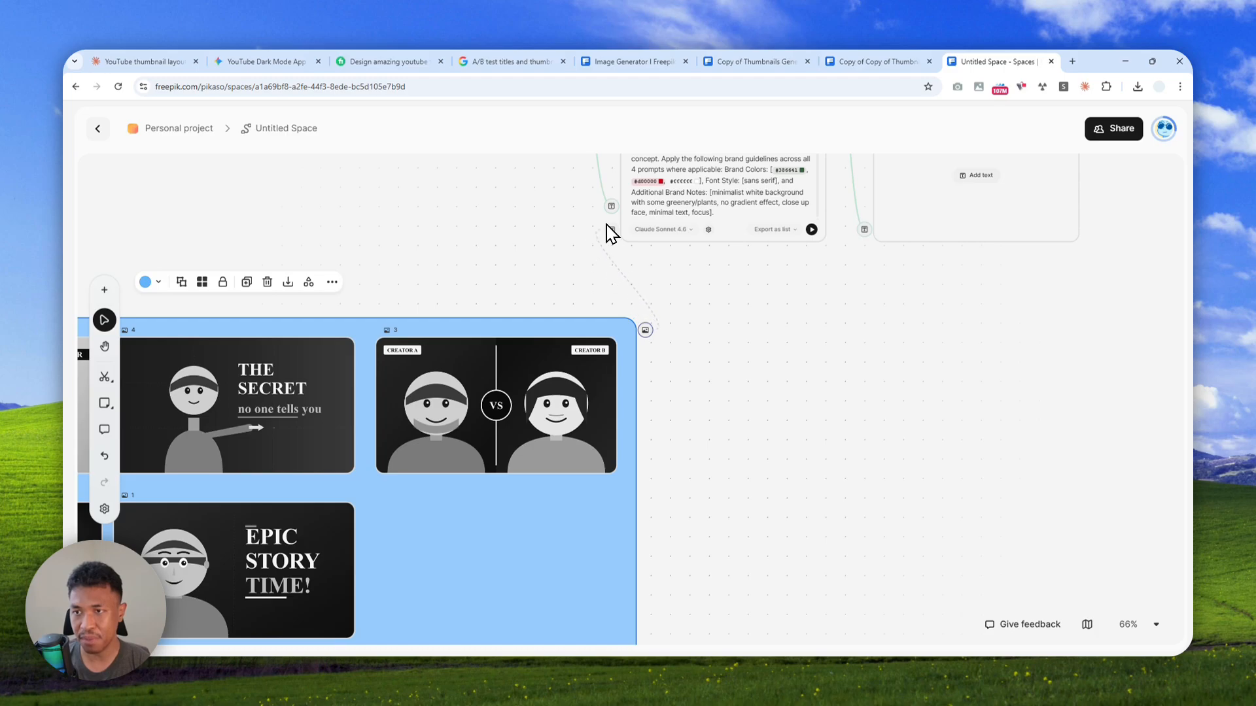
{"action": "left_click_drag", "start_coordinate": [613, 223], "coordinate": [613, 226]}
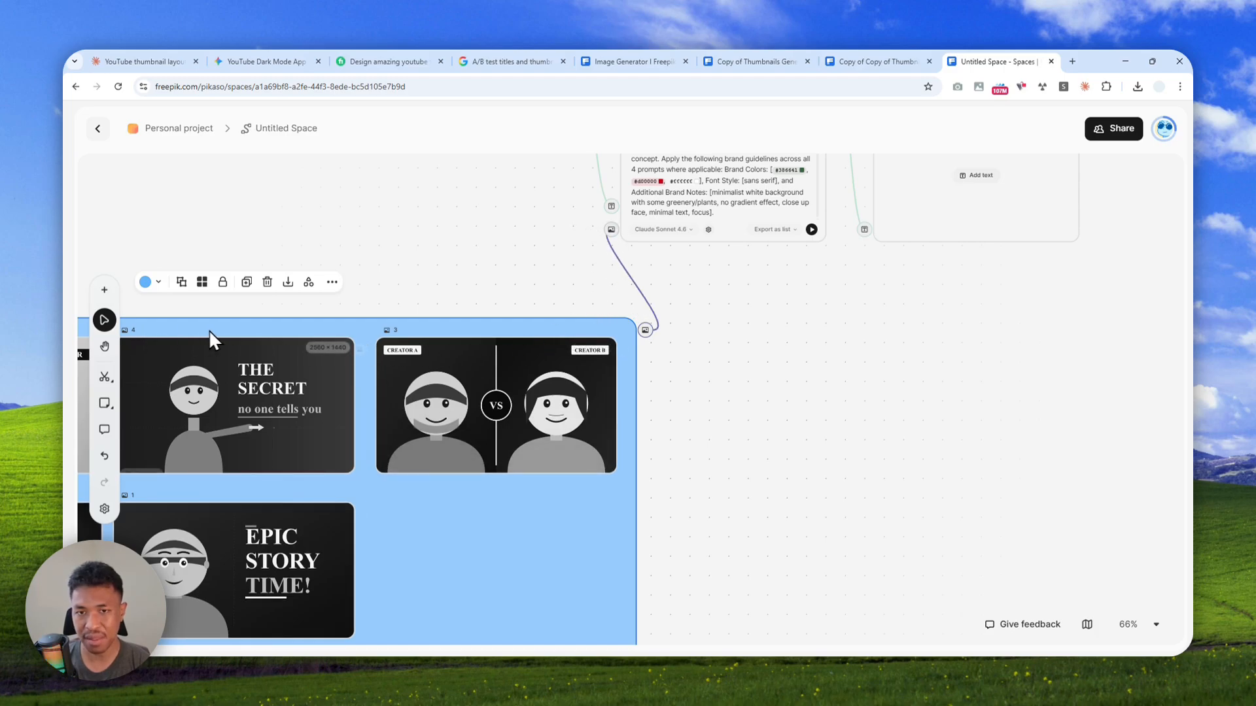
Rename the group of five layout images as "Thumbnail Layouts"
{"action": "scroll", "coordinate": [600, 265], "scroll_direction": "up", "scroll_amount": 5}
{"action": "scroll", "coordinate": [600, 265], "scroll_direction": "down", "scroll_amount": 3}
{"action": "left_click_drag", "start_coordinate": [441, 334], "coordinate": [860, 279]}
{"action": "double_click", "coordinate": [282, 371]}
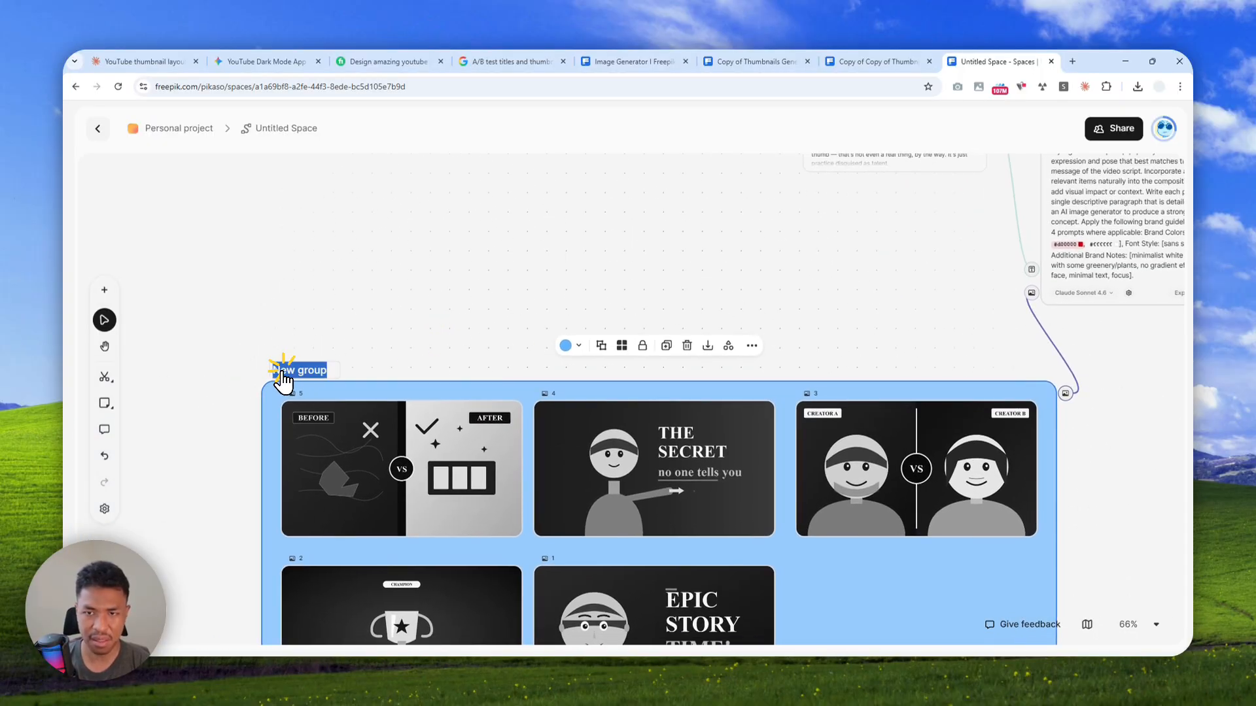
{"action": "type", "text": "Thumbna"}
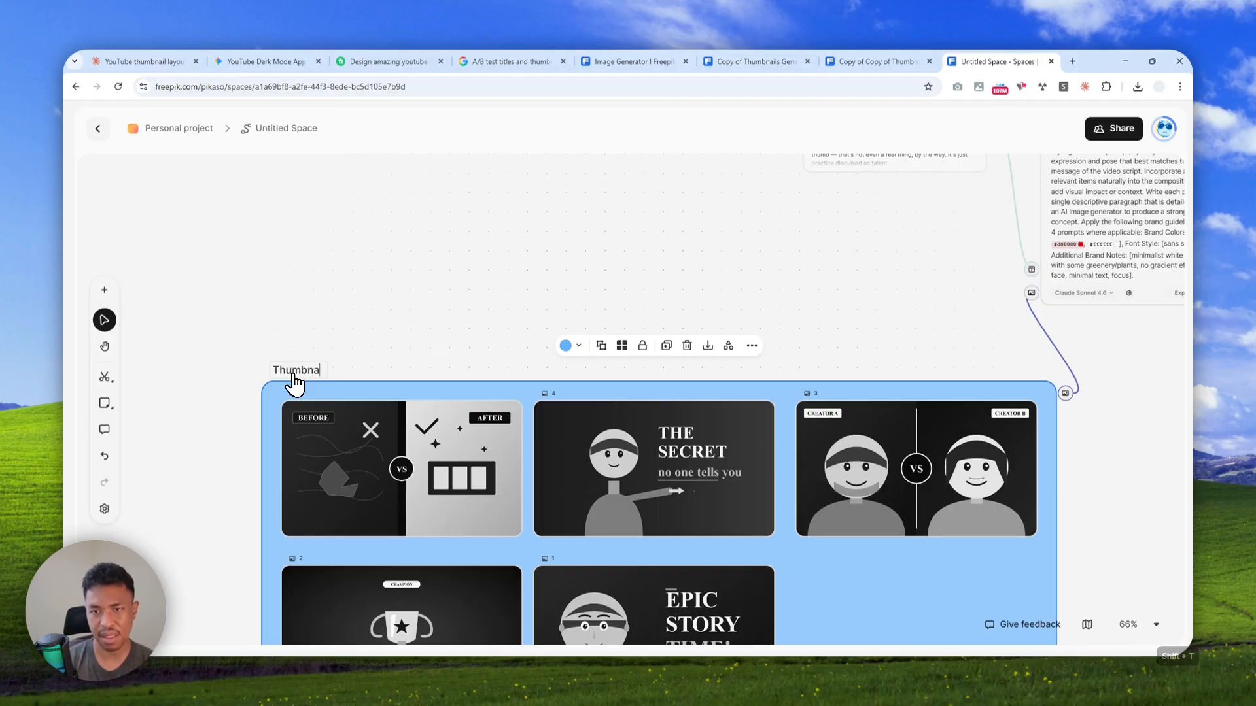
{"action": "type", "text": "il"}
{"action": "key", "text": "BackSpace"}
{"action": "type", "text": "il Layout"}
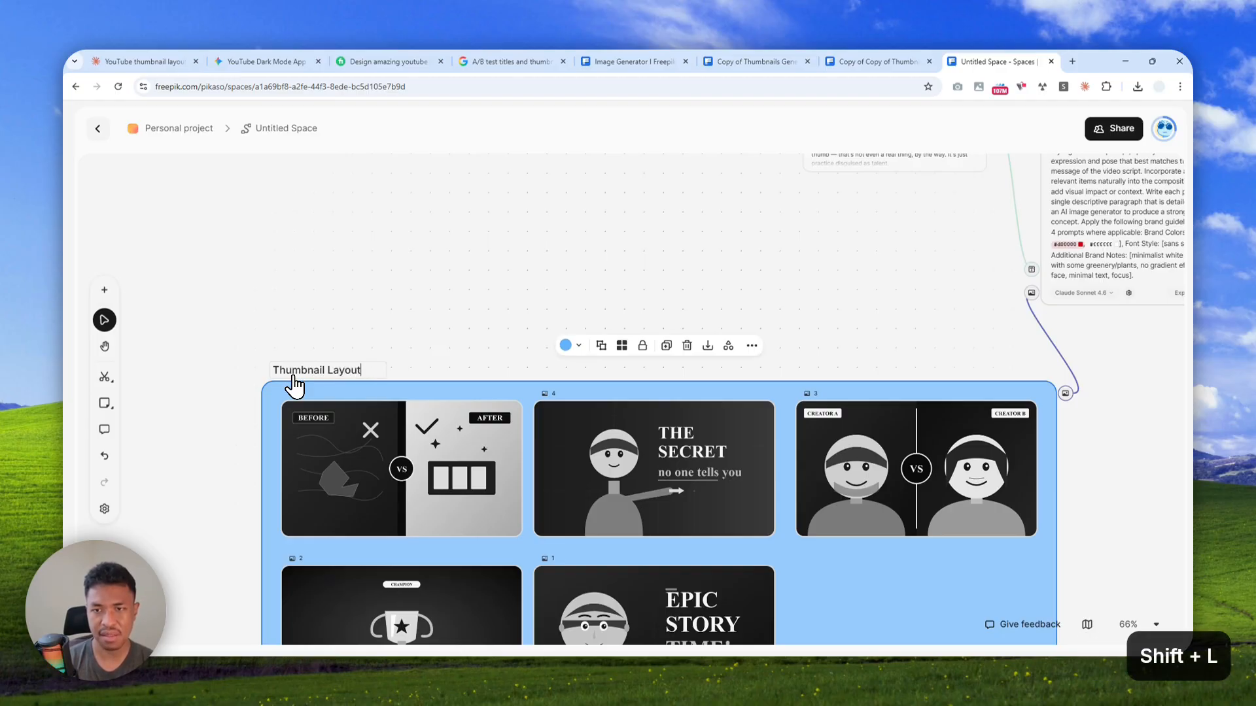
{"action": "type", "text": "s"}
Upload Basil.webp, grow lights.webp, Potting mix.webp and Pot.jpeg from the Downloads folder into the space
{"action": "left_click_drag", "start_coordinate": [958, 276], "coordinate": [740, 332]}
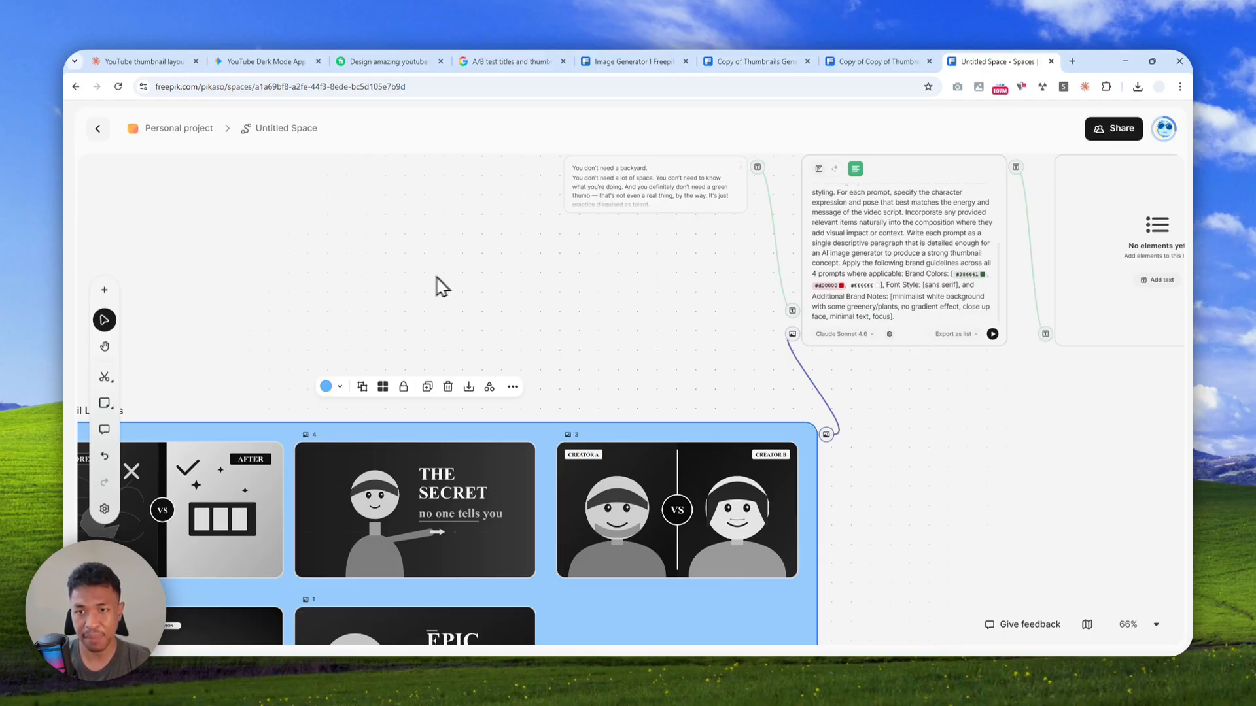
{"action": "left_click", "coordinate": [102, 291]}
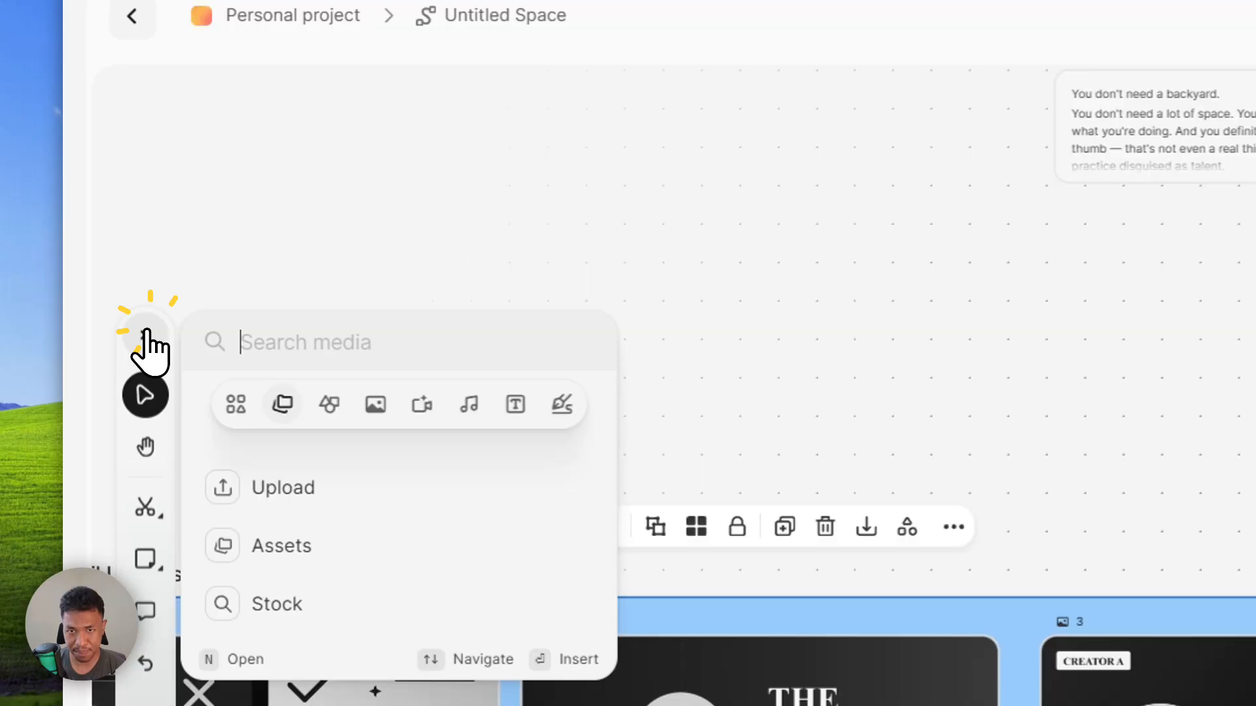
{"action": "left_click", "coordinate": [283, 485]}
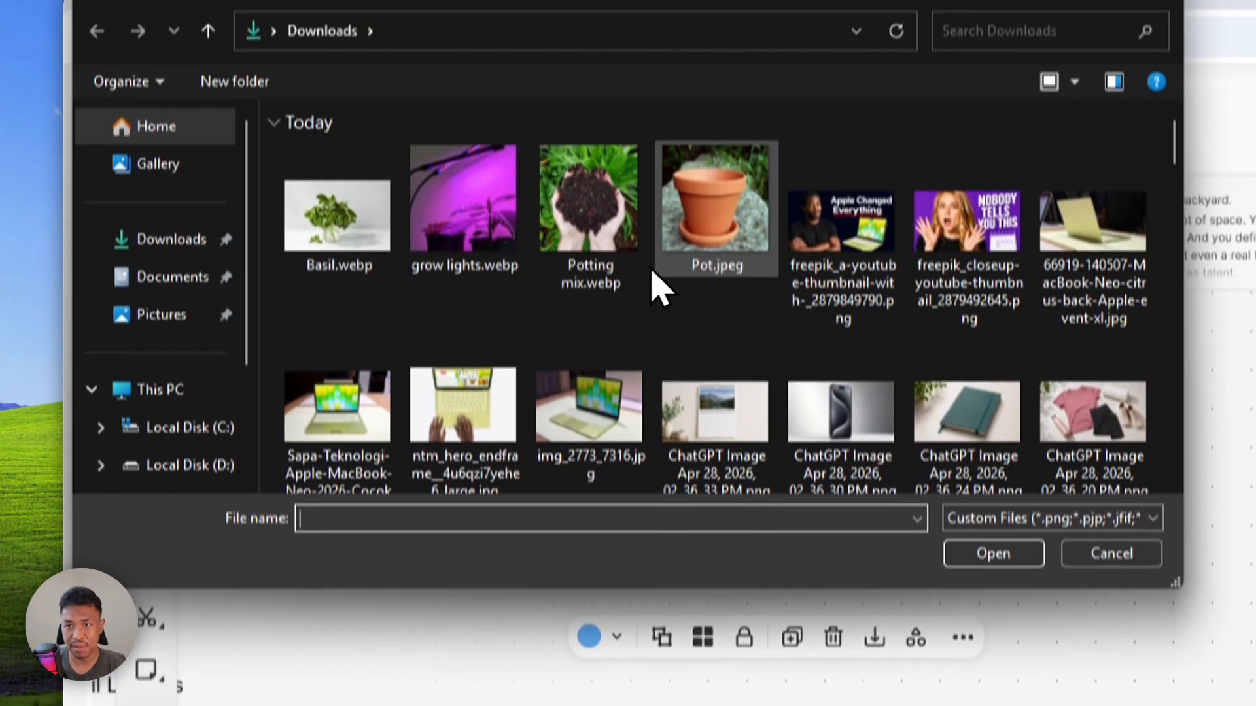
{"action": "left_click", "coordinate": [720, 116]}
{"action": "left_click", "coordinate": [308, 281], "text": "shift"}
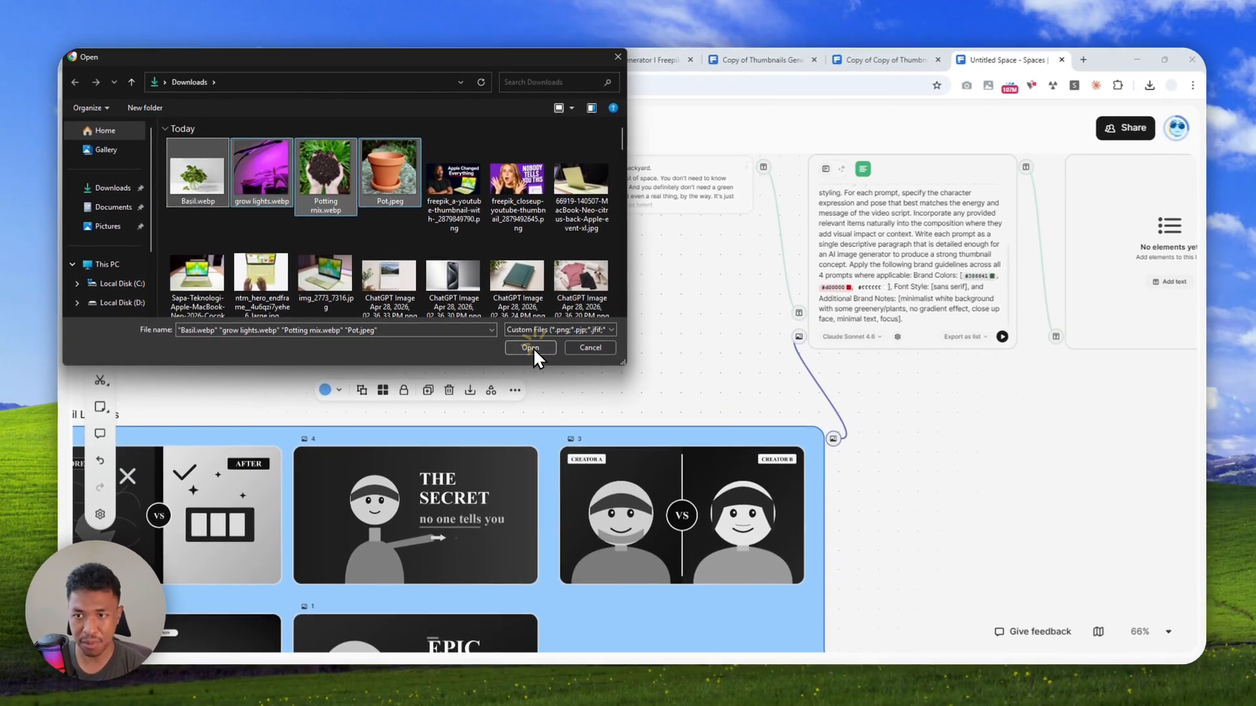
{"action": "left_click", "coordinate": [963, 592]}
Group the four uploaded Basil, grow lights, Potting mix and Pot images below the Thumbnail Layouts group
{"action": "scroll", "coordinate": [611, 499], "scroll_direction": "down", "scroll_amount": 10}
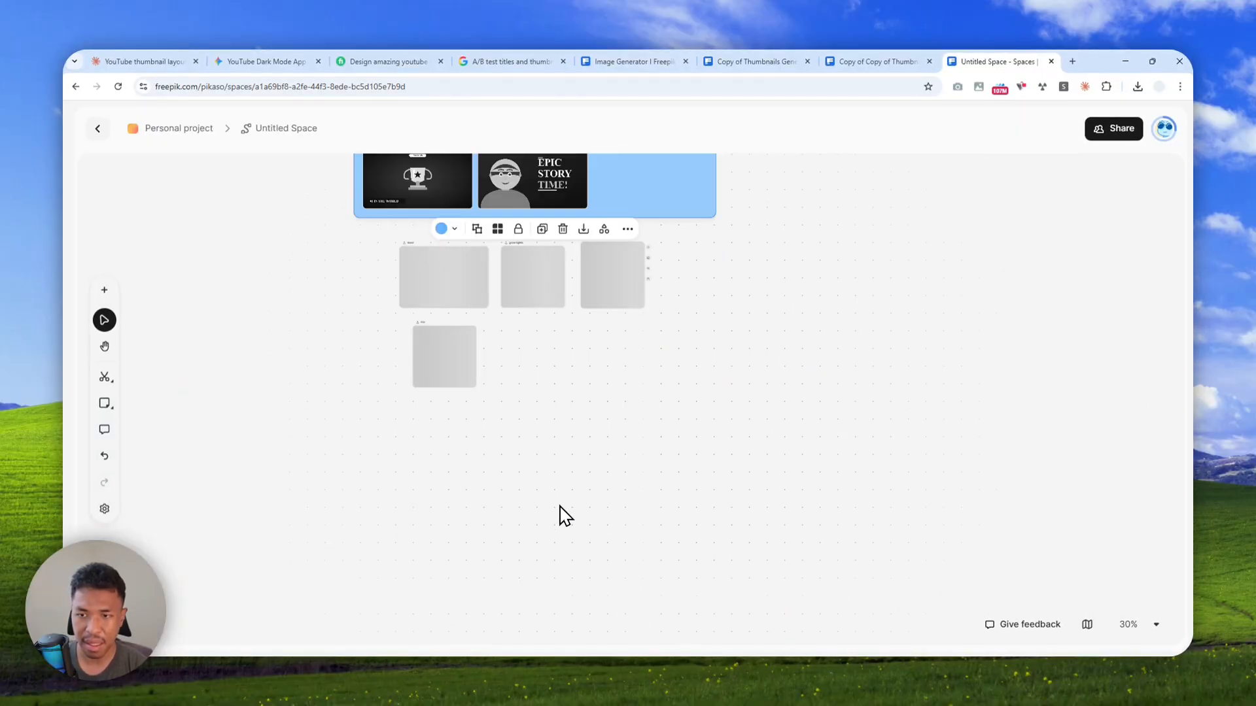
{"action": "left_click_drag", "start_coordinate": [680, 373], "coordinate": [373, 185]}
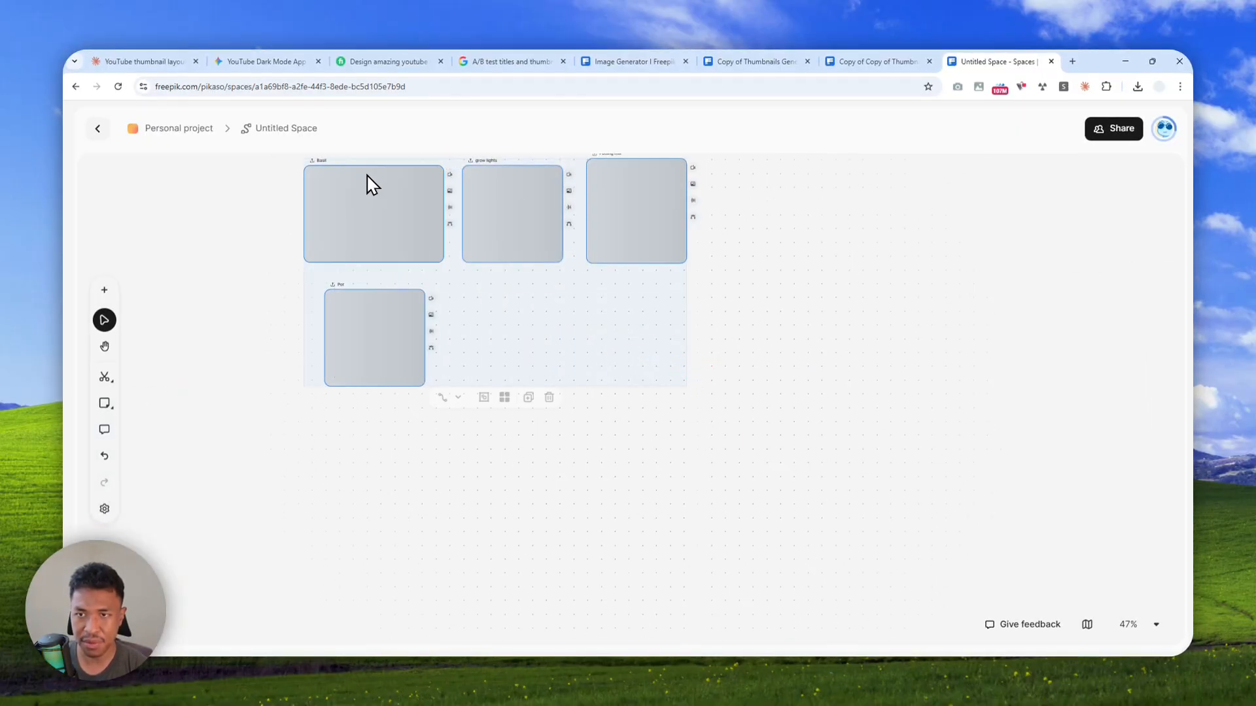
{"action": "scroll", "coordinate": [376, 196], "scroll_direction": "up", "scroll_amount": 2}
{"action": "scroll", "coordinate": [386, 210], "scroll_direction": "up", "scroll_amount": 3}
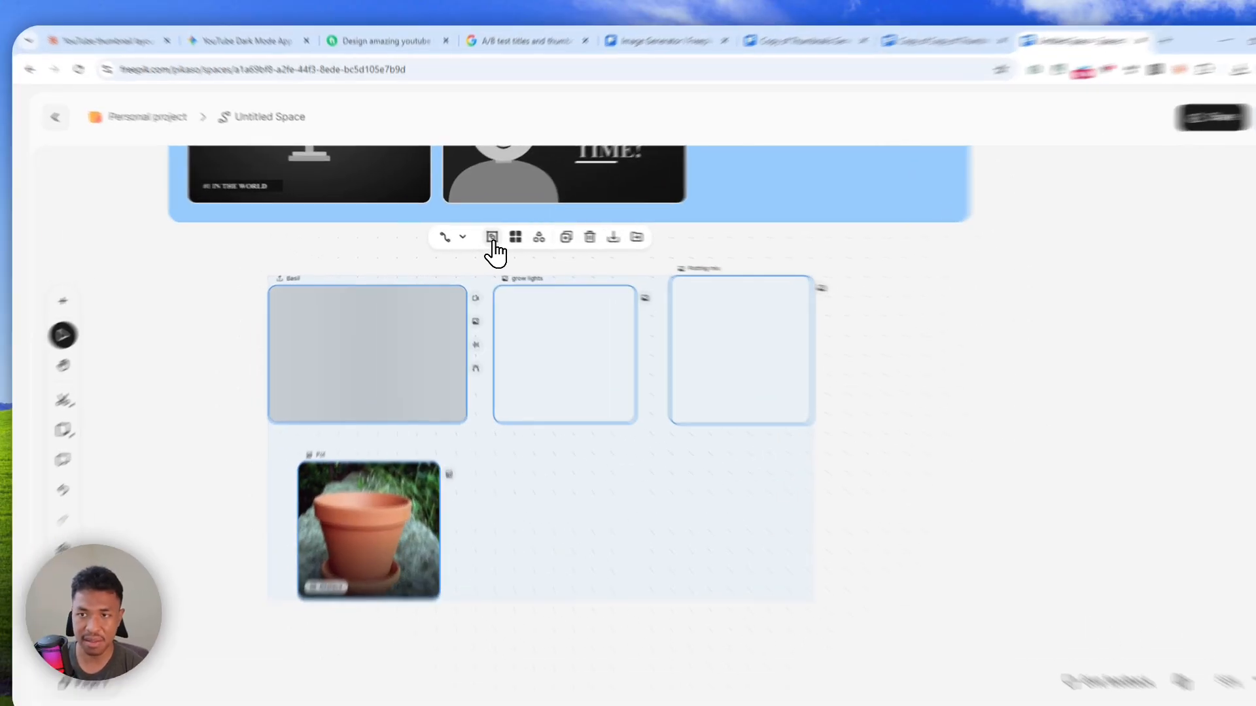
{"action": "left_click", "coordinate": [480, 237]}
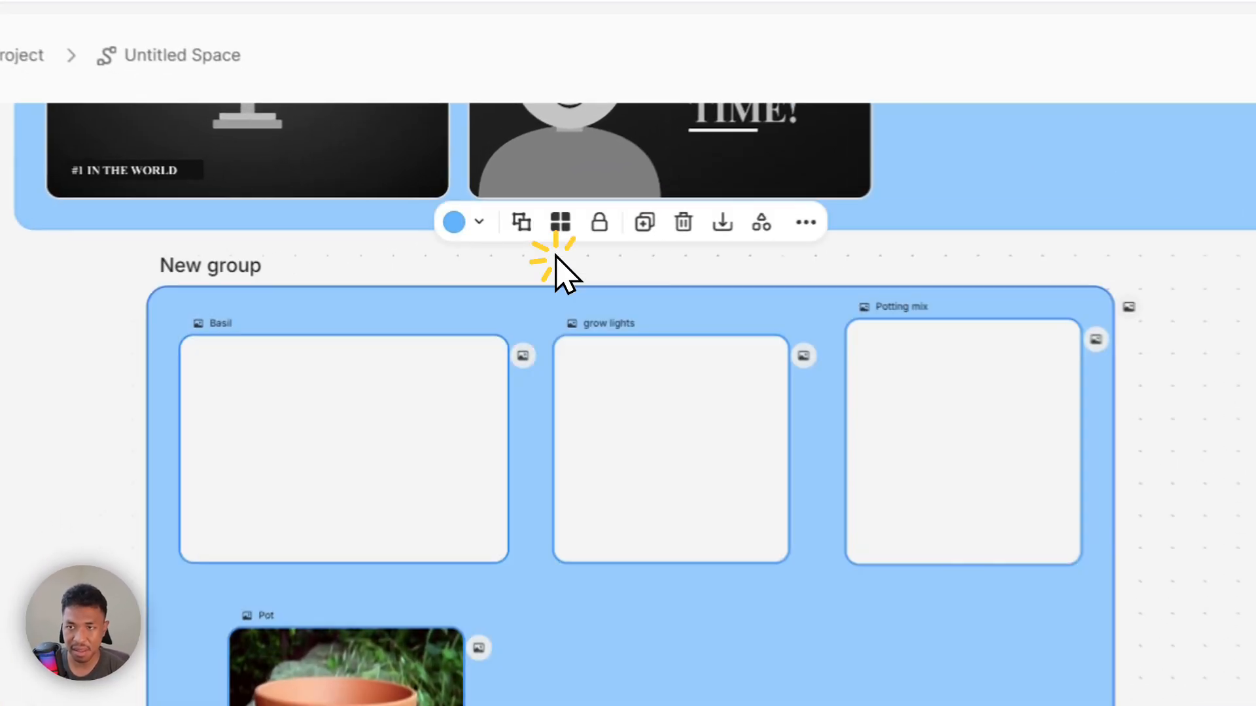
{"action": "scroll", "coordinate": [654, 445], "scroll_direction": "up", "scroll_amount": 3}
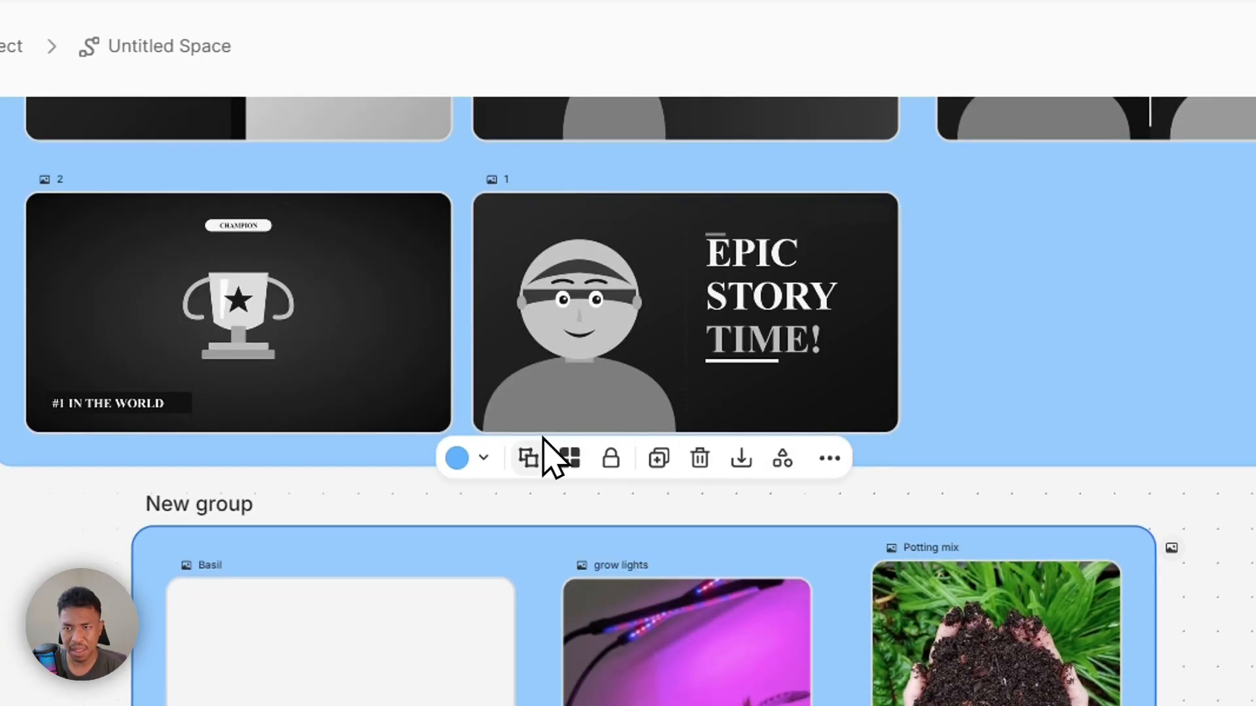
Color the new group of item images green and move it above the Thumbnail Layouts group
{"action": "left_click", "coordinate": [484, 461]}
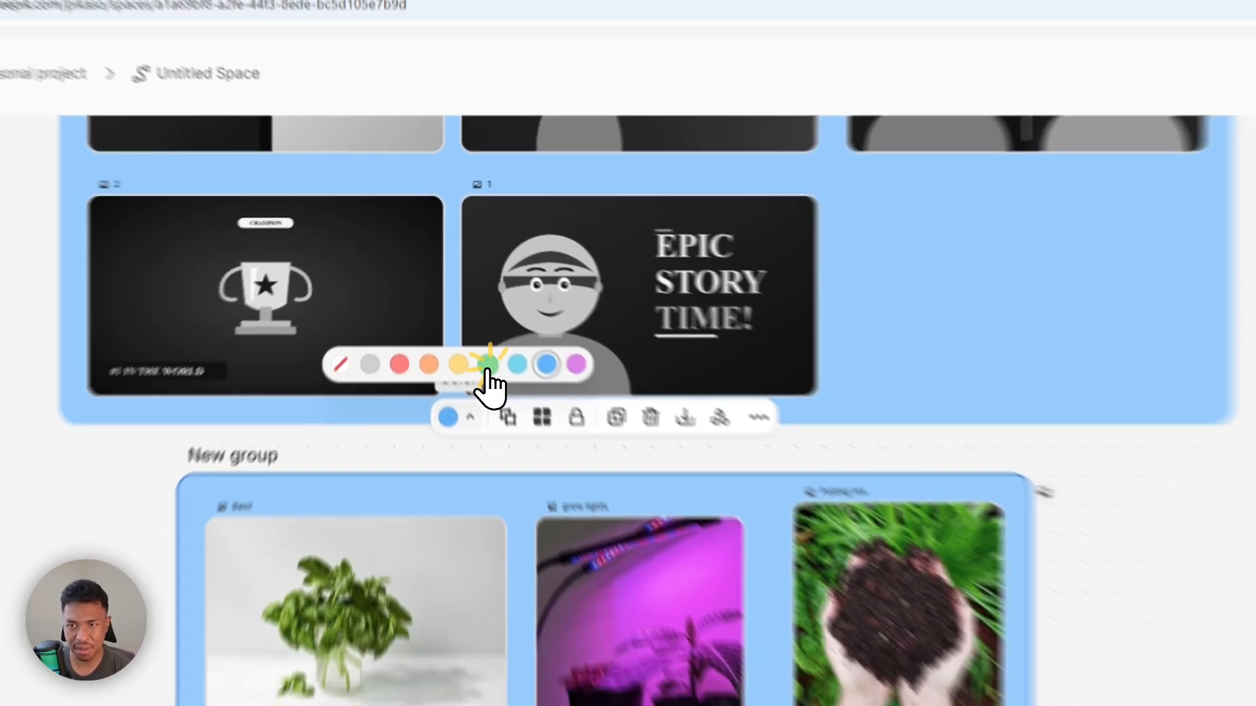
{"action": "left_click", "coordinate": [504, 394]}
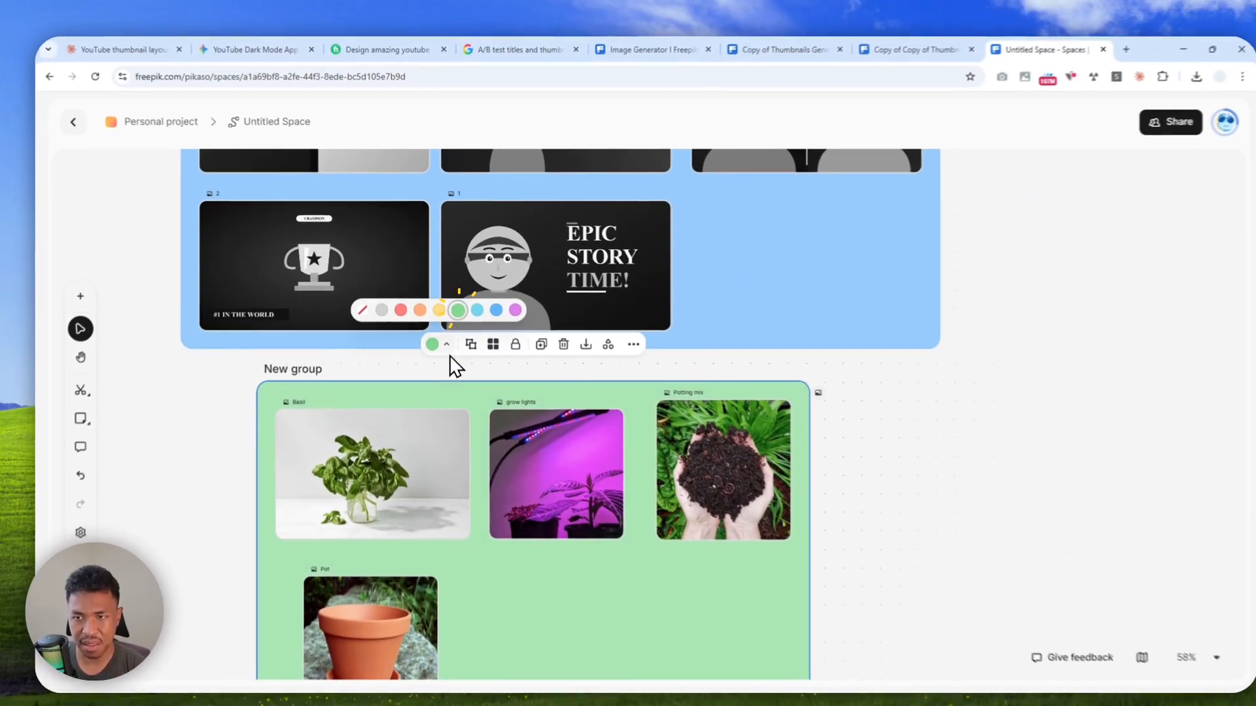
{"action": "left_click_drag", "start_coordinate": [419, 379], "coordinate": [354, 278]}
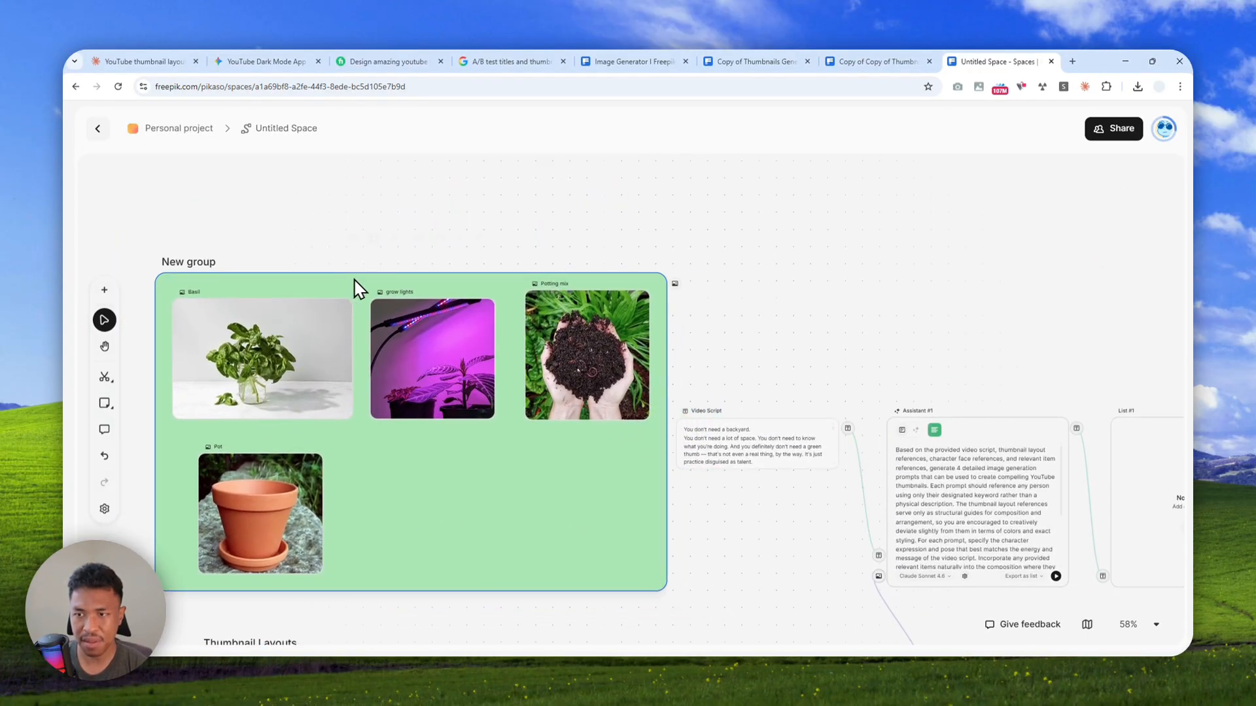
{"action": "scroll", "coordinate": [460, 315], "scroll_direction": "down", "scroll_amount": 4}
{"action": "scroll", "coordinate": [505, 307], "scroll_direction": "up", "scroll_amount": 2}
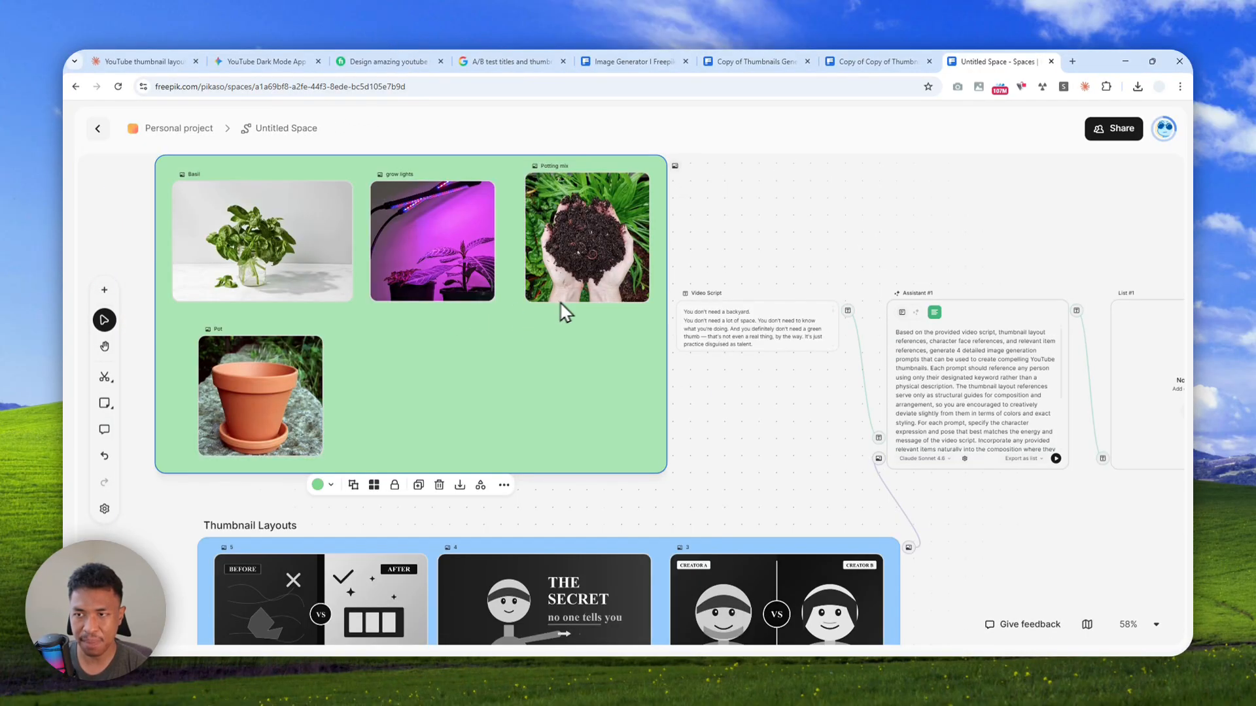
Connect the green item group's image output to the Assistant node's image input
{"action": "left_click", "coordinate": [676, 165]}
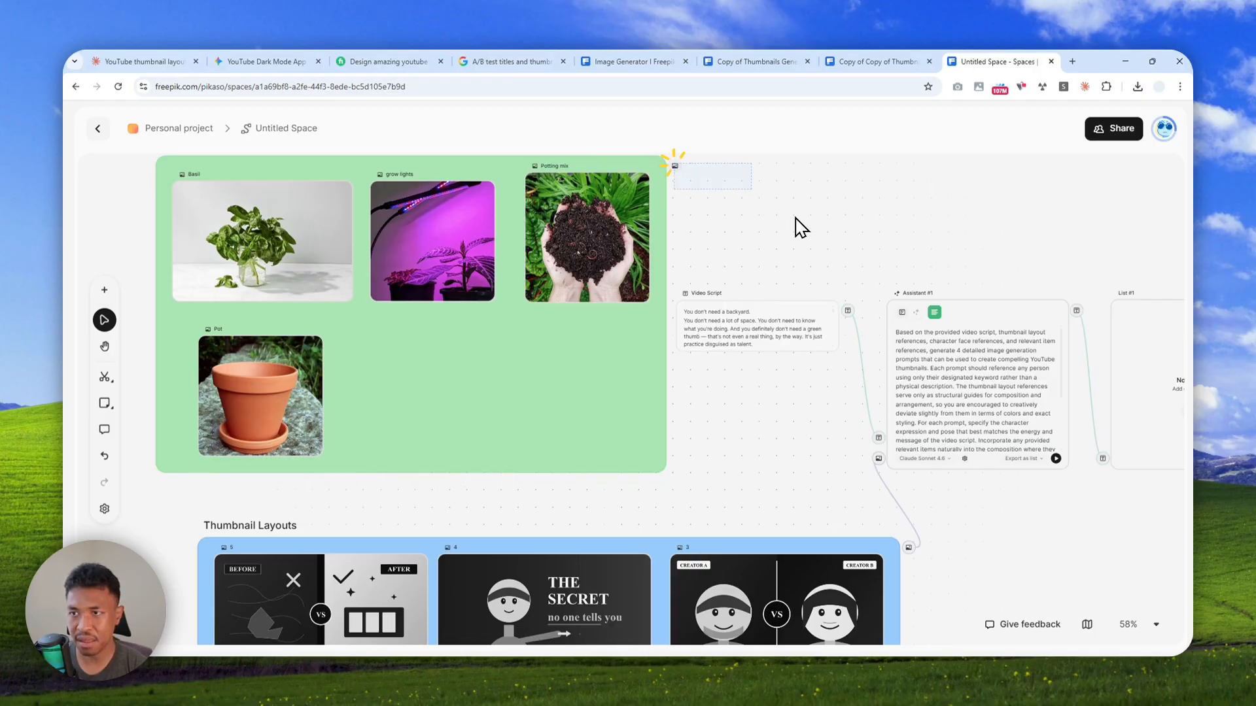
{"action": "left_click", "coordinate": [639, 175]}
{"action": "scroll", "coordinate": [675, 169], "scroll_direction": "up", "scroll_amount": 5, "text": "ctrl"}
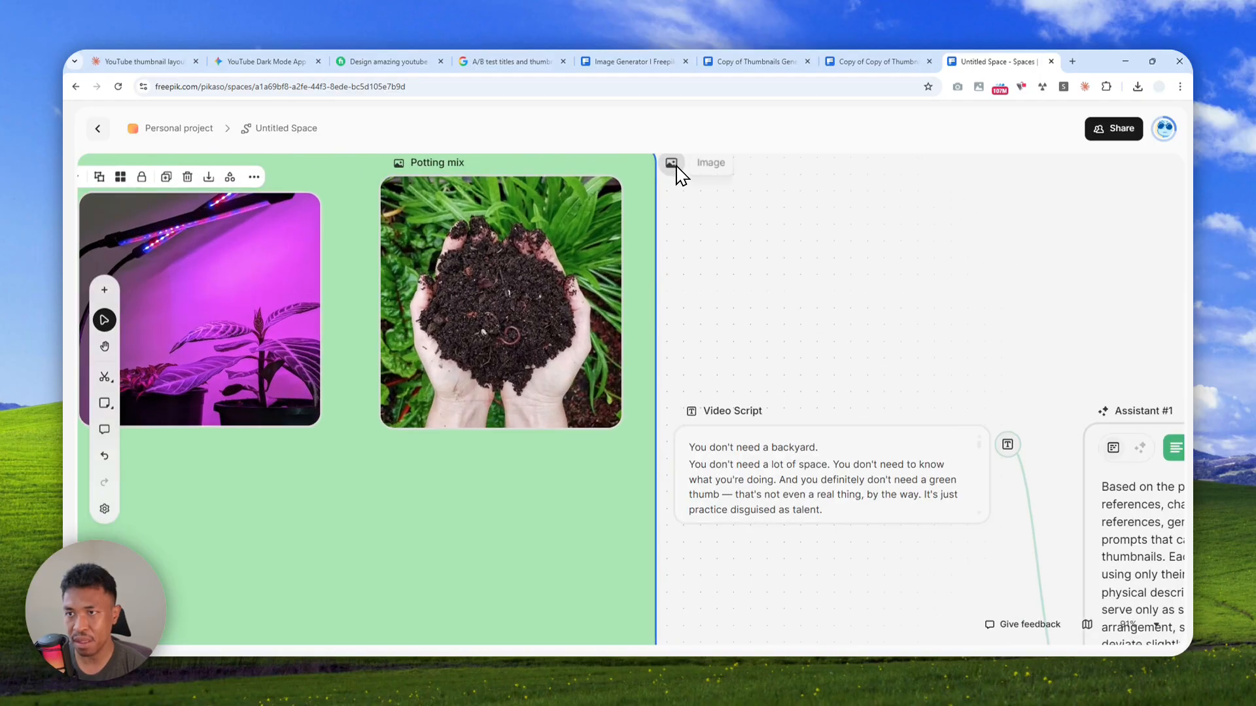
{"action": "scroll", "coordinate": [968, 589], "scroll_direction": "down", "scroll_amount": 3}
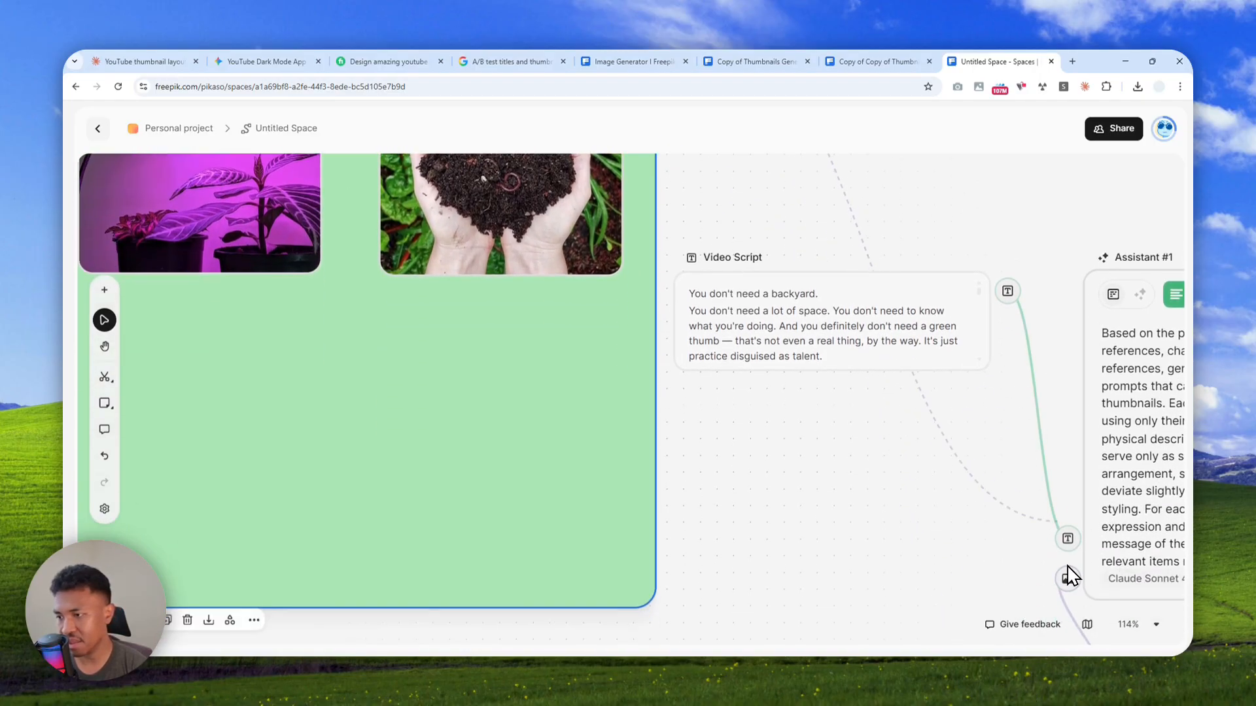
{"action": "scroll", "coordinate": [752, 454], "scroll_direction": "down", "scroll_amount": 4, "text": "ctrl"}
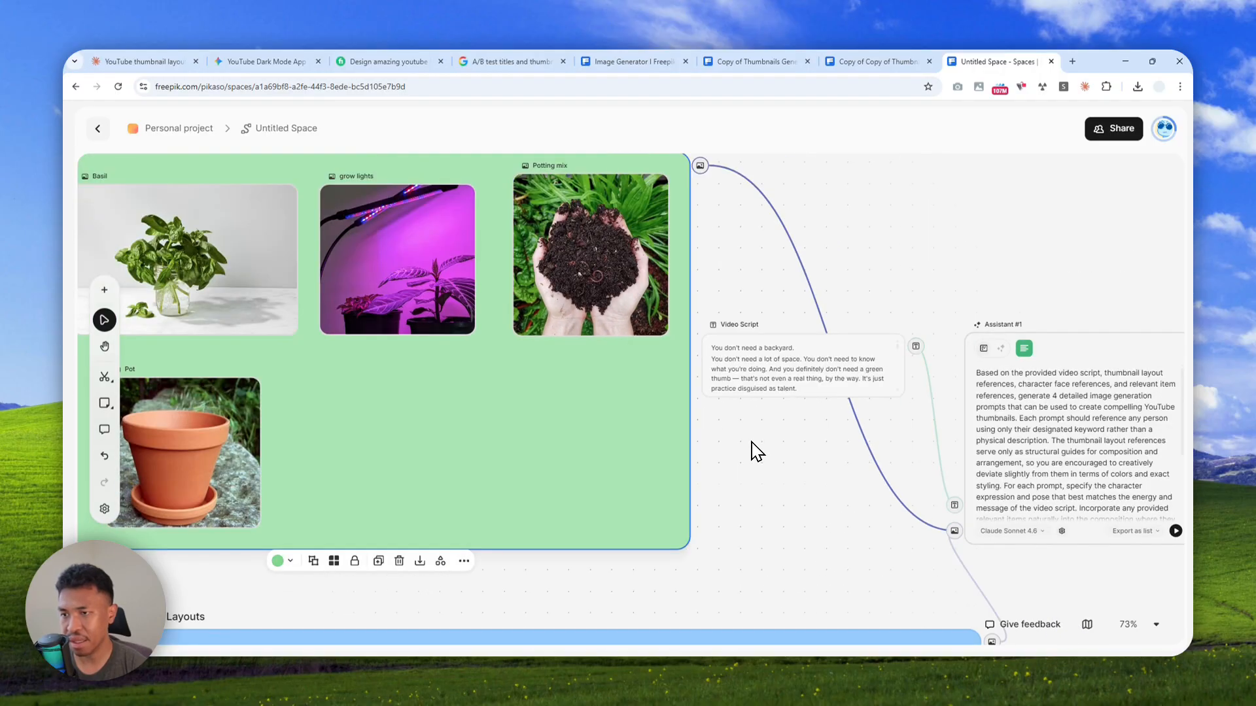
{"action": "scroll", "coordinate": [757, 443], "scroll_direction": "down", "scroll_amount": 2}
{"action": "left_click_drag", "start_coordinate": [788, 489], "coordinate": [673, 359]}
{"action": "left_click_drag", "start_coordinate": [700, 249], "coordinate": [584, 425]}
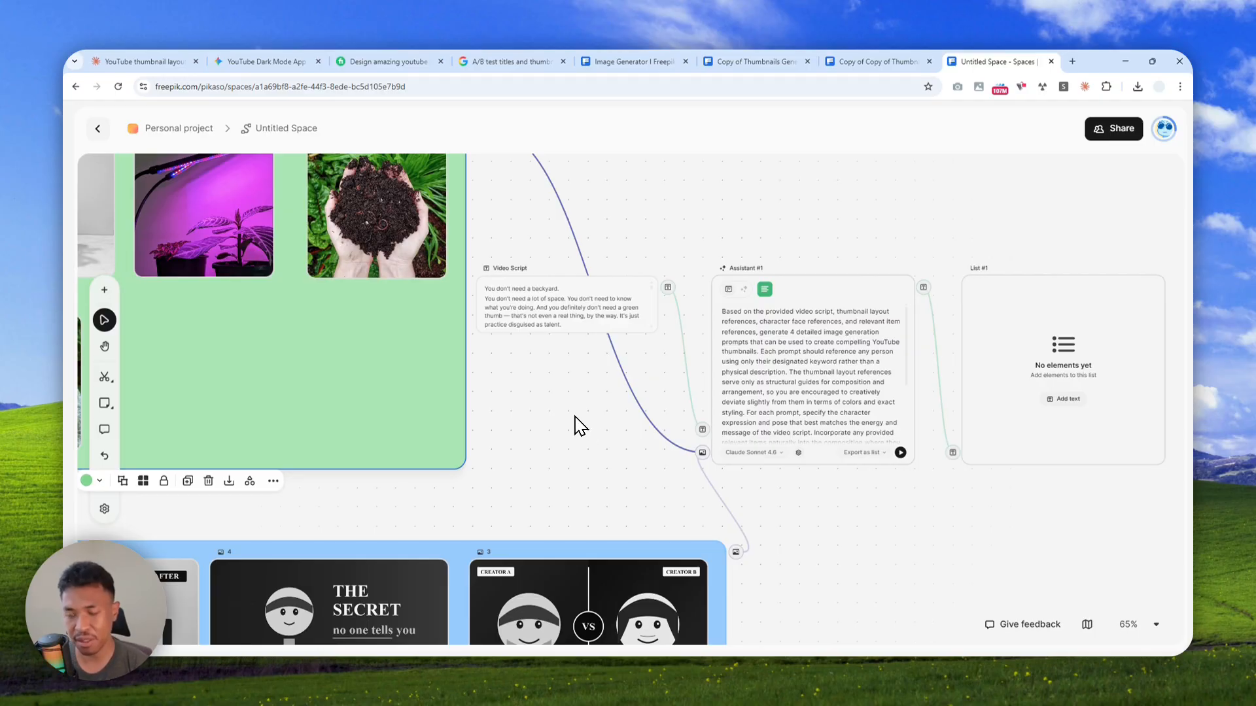
Insert the six-expression portrait grid of the braided-hair woman from the asset history and place it between the Video Script node and Thumbnail Layouts group
{"action": "scroll", "coordinate": [582, 436], "scroll_direction": "down", "scroll_amount": 2}
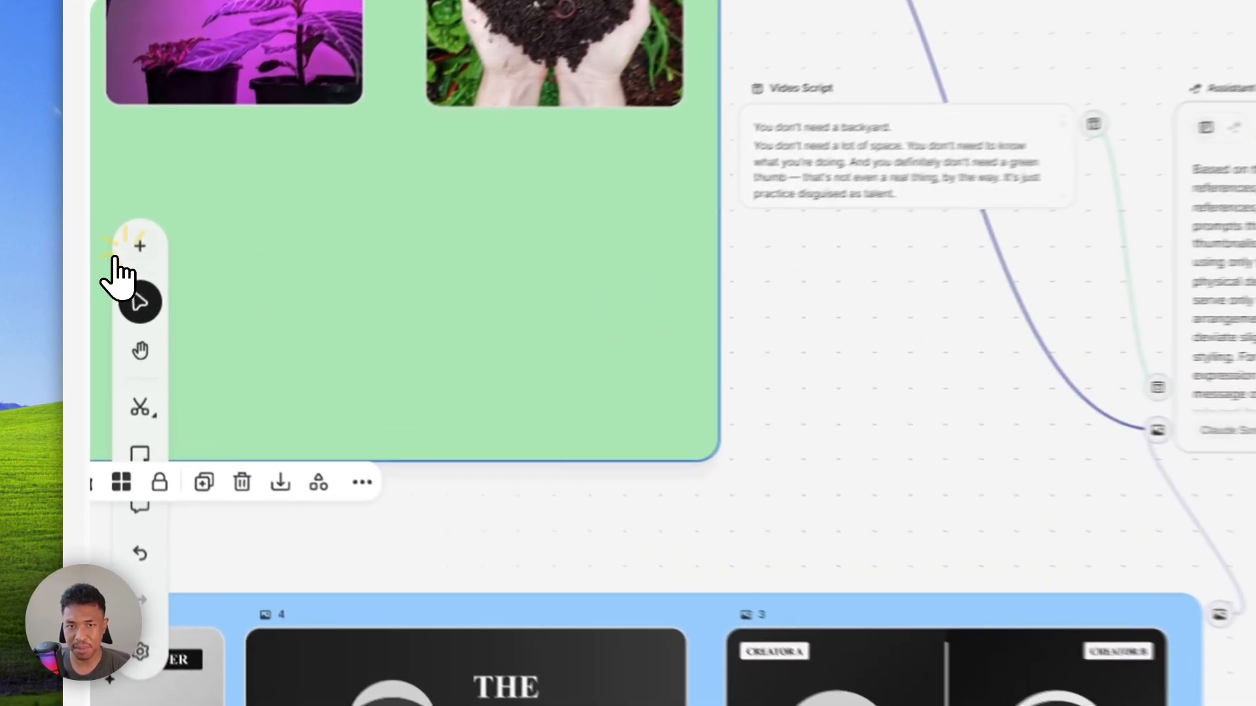
{"action": "left_click", "coordinate": [104, 290]}
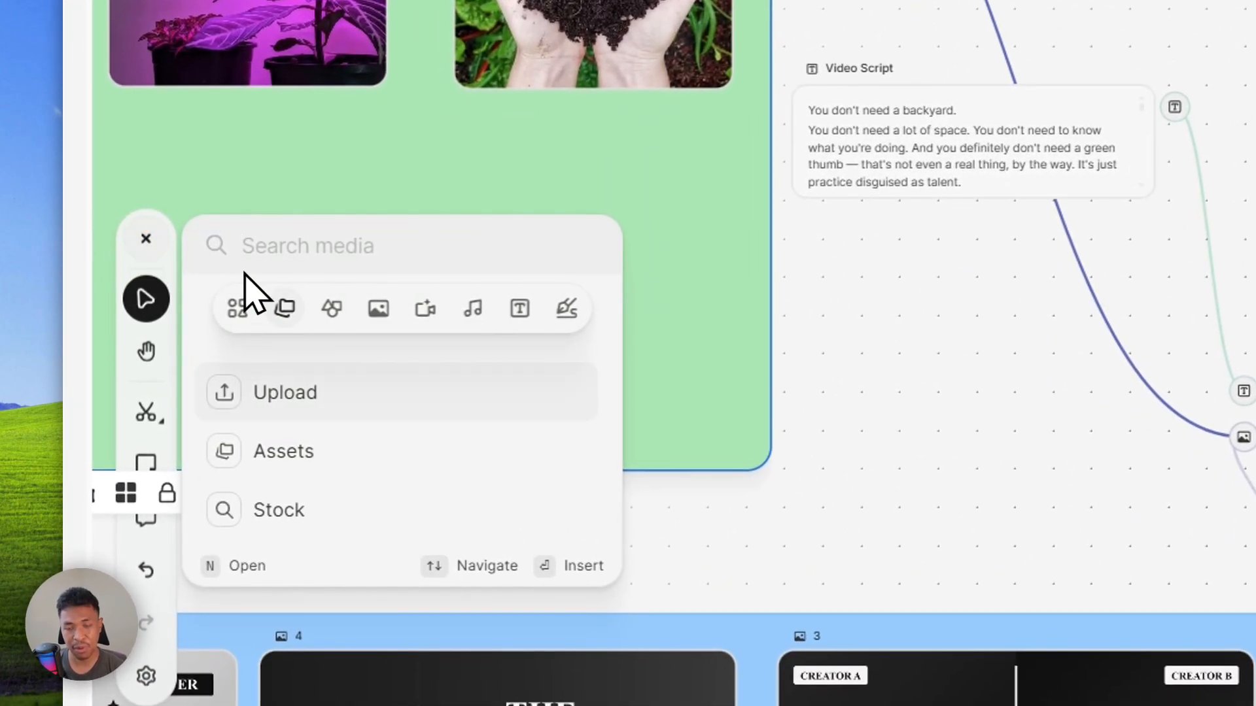
{"action": "left_click", "coordinate": [314, 458]}
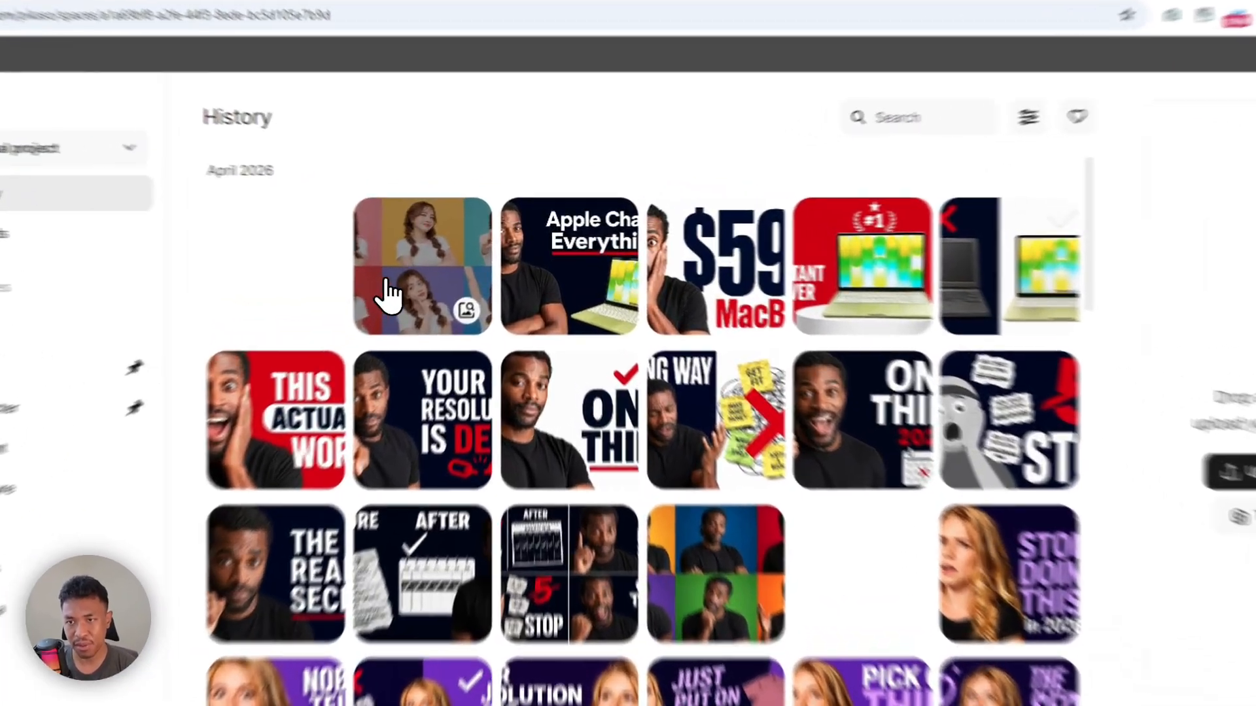
{"action": "left_click", "coordinate": [388, 292]}
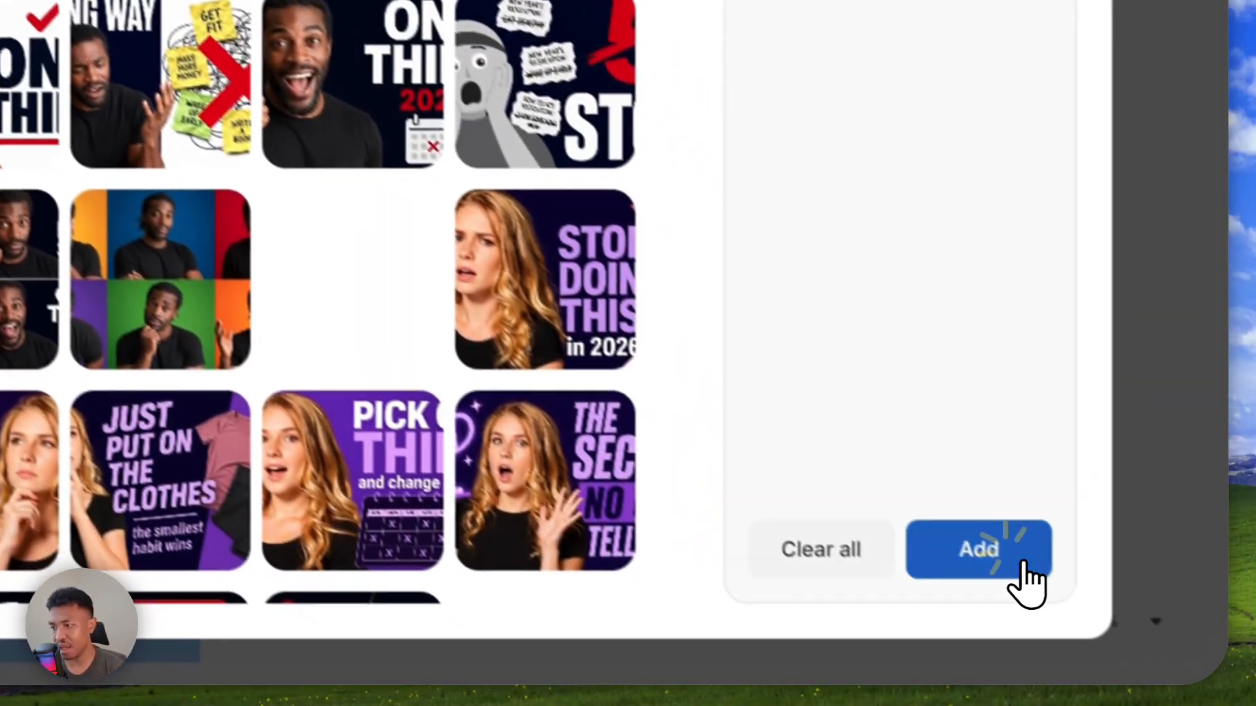
{"action": "left_click", "coordinate": [1017, 556]}
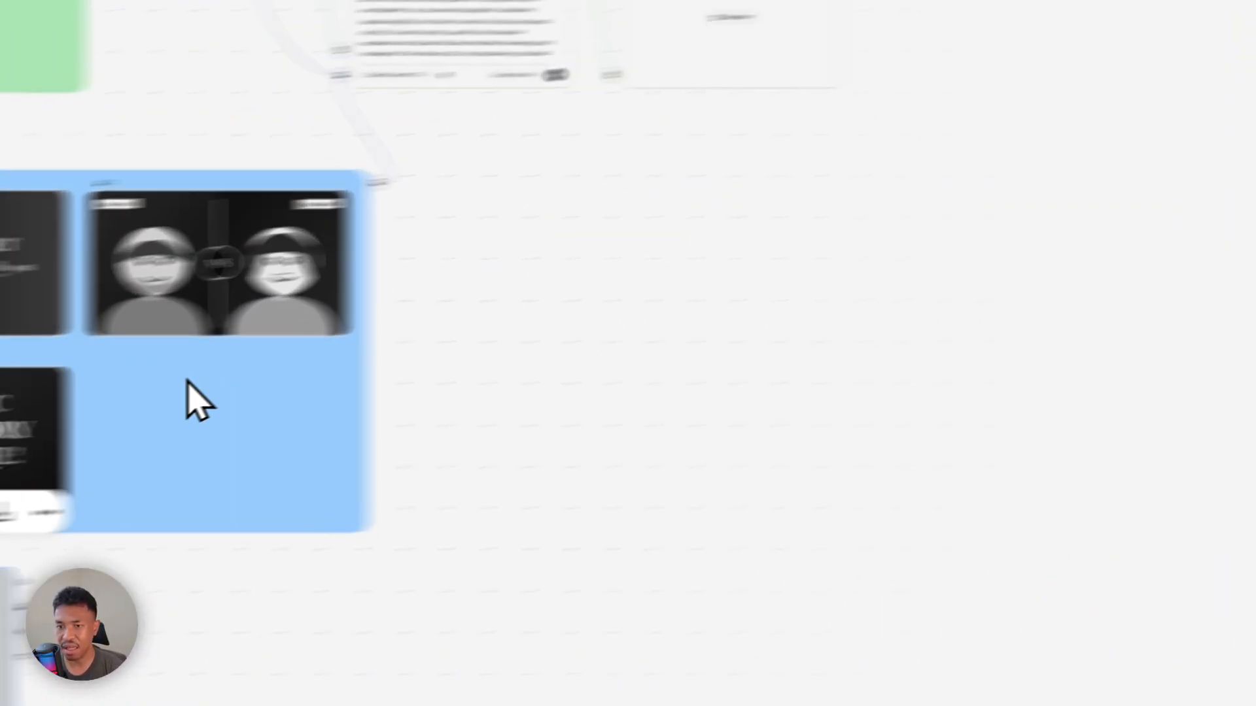
{"action": "left_click_drag", "start_coordinate": [322, 528], "coordinate": [519, 272]}
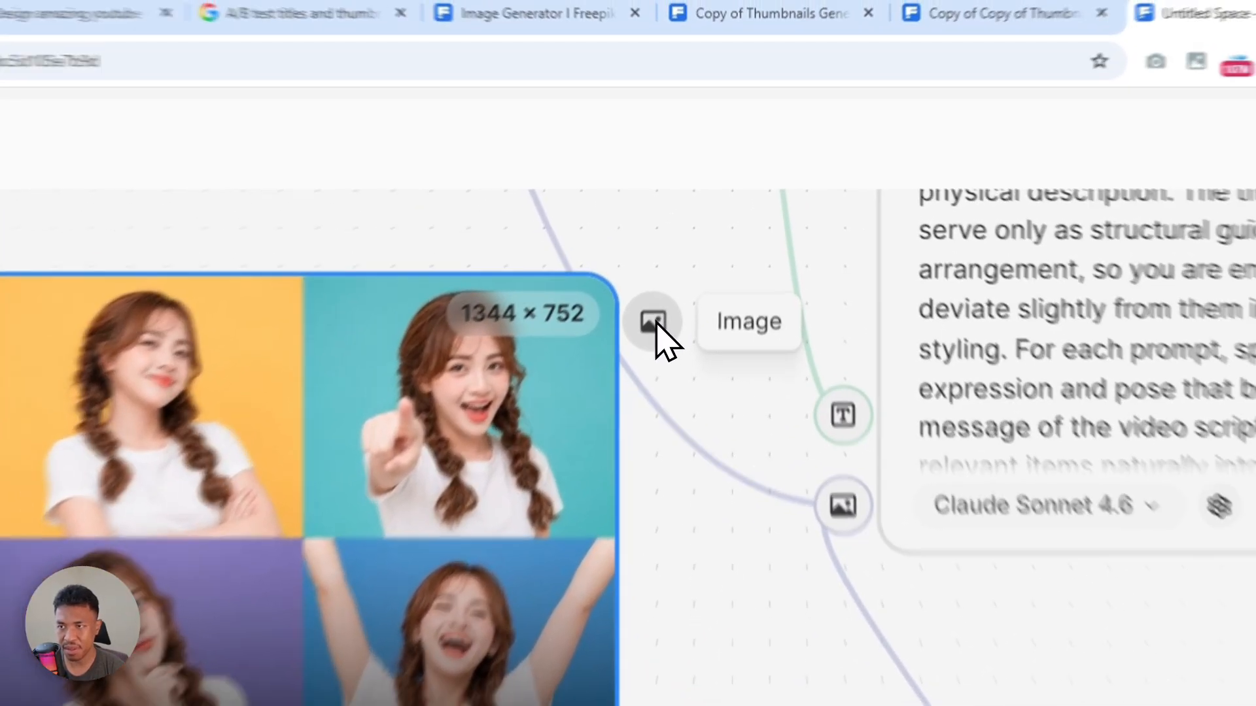
Connect the portrait grid's image output to the Assistant node's image input
{"action": "mouse_move", "coordinate": [655, 323]}
{"action": "left_mouse_down"}
{"action": "mouse_move", "coordinate": [716, 419]}
{"action": "mouse_move", "coordinate": [852, 520]}
{"action": "mouse_move", "coordinate": [843, 508]}
{"action": "left_mouse_up"}
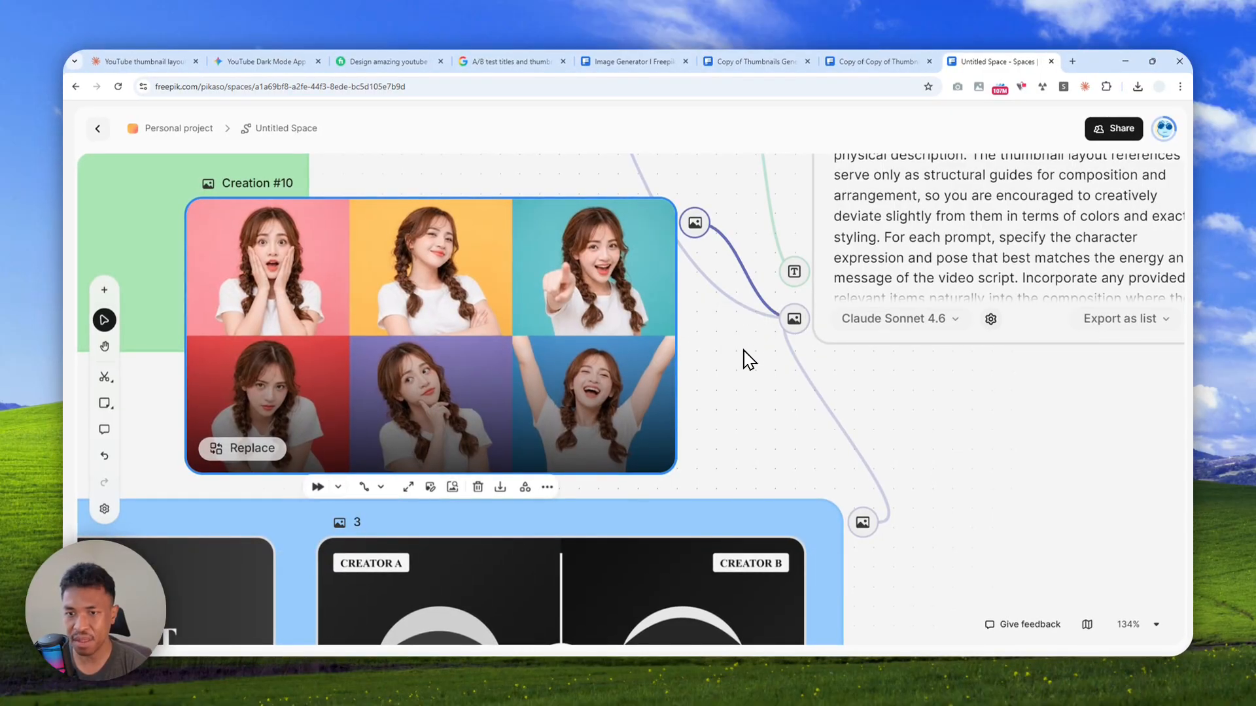
{"action": "scroll", "coordinate": [745, 363], "scroll_direction": "down", "scroll_amount": 6}
{"action": "left_click_drag", "start_coordinate": [790, 408], "coordinate": [684, 420]}
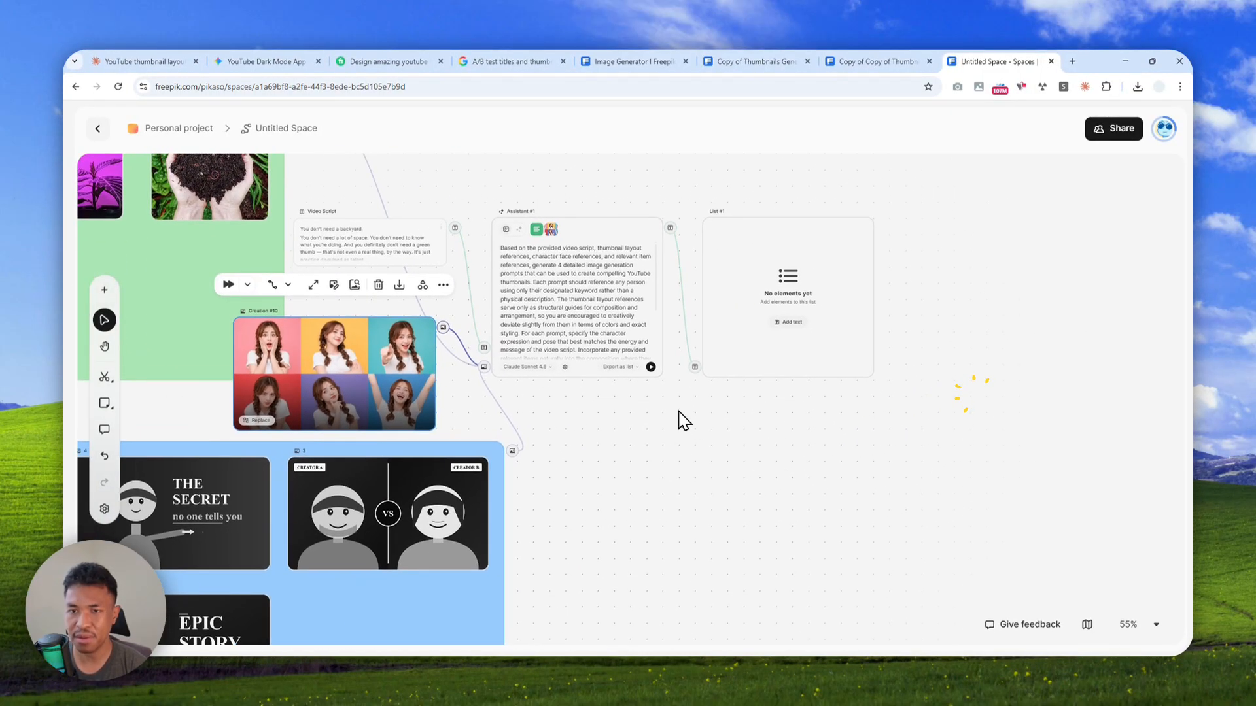
{"action": "scroll", "coordinate": [765, 383], "scroll_direction": "down", "scroll_amount": 3}
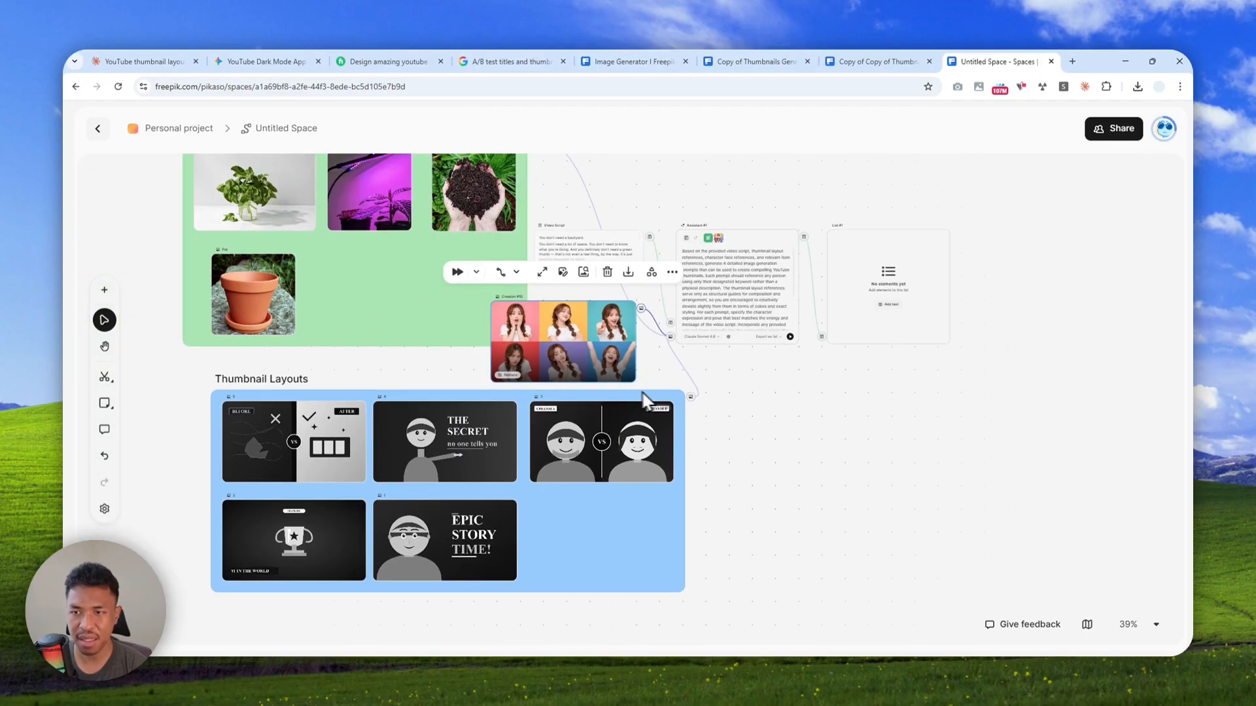
Rename the green group of Basil, grow lights, Potting mix and Pot images as "Items"
{"action": "scroll", "coordinate": [426, 362], "scroll_direction": "up", "scroll_amount": 2}
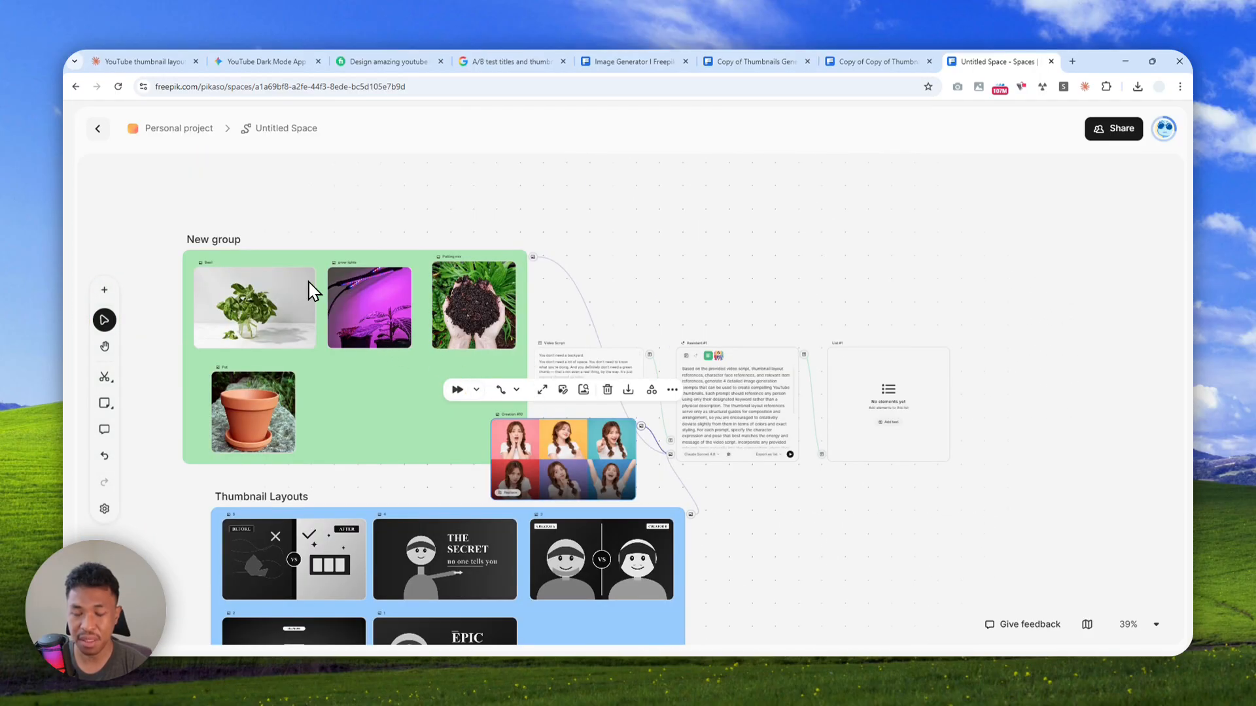
{"action": "left_click", "coordinate": [222, 243]}
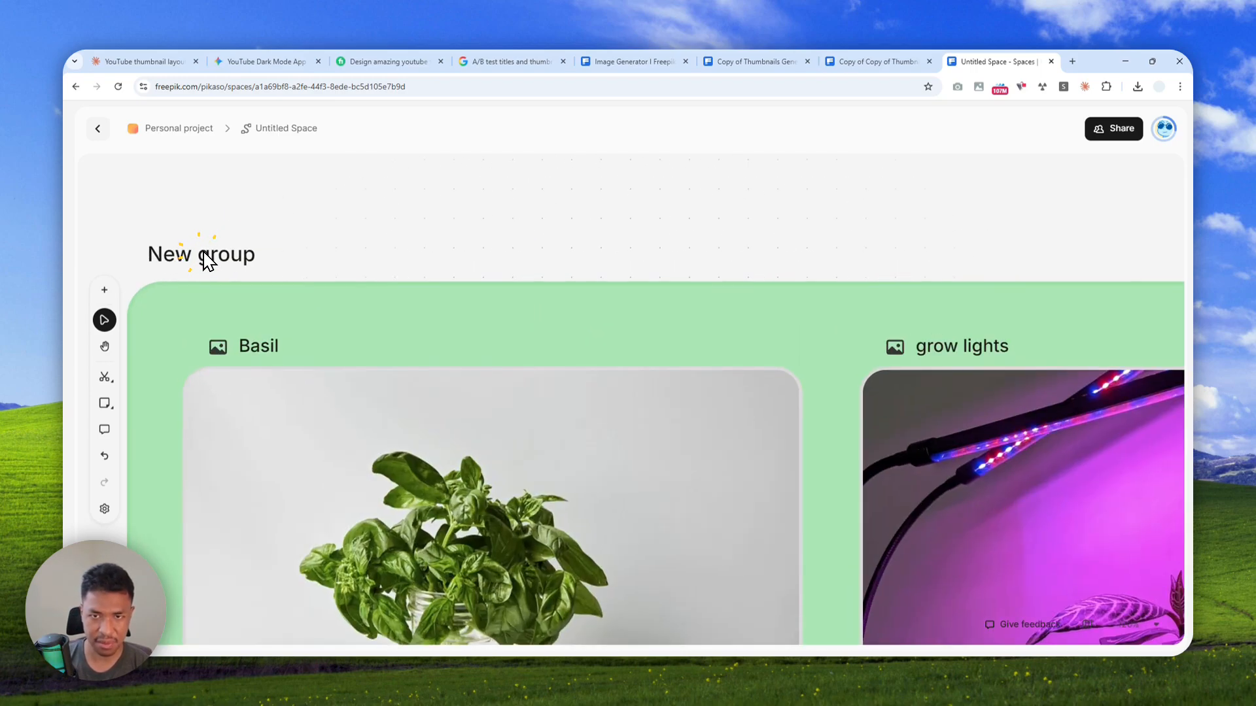
{"action": "double_click", "coordinate": [212, 252]}
{"action": "type", "text": "Items"}
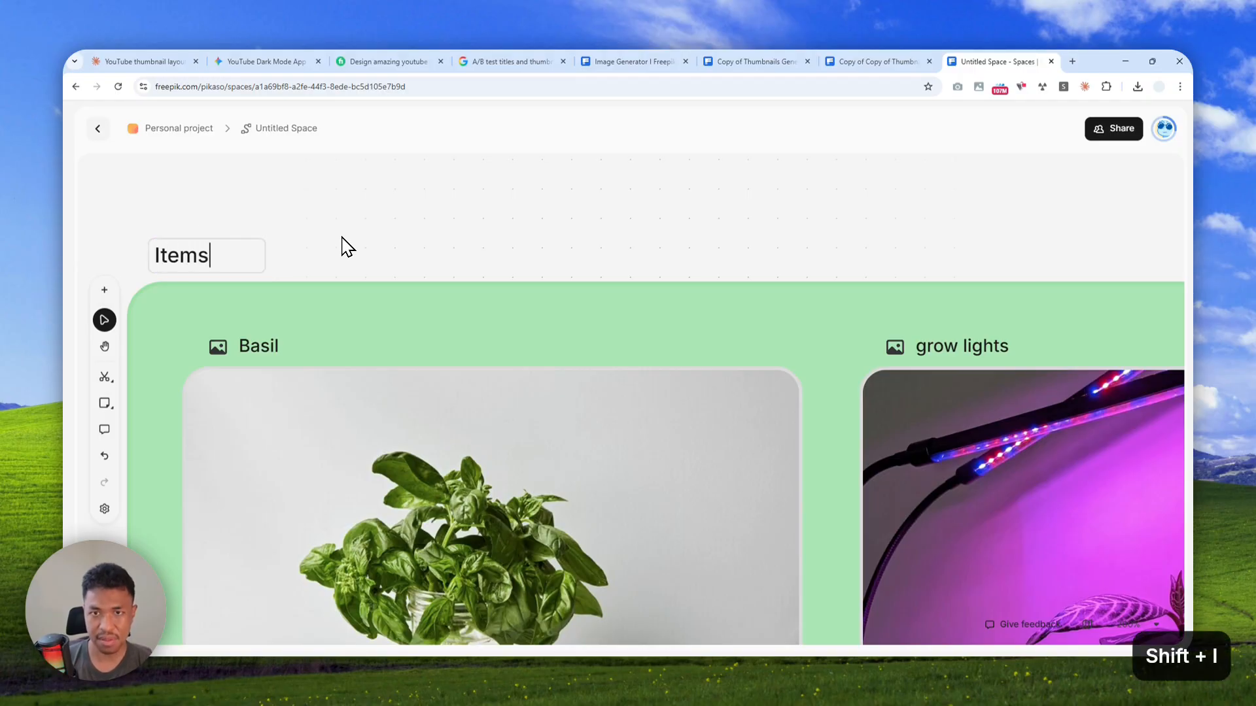
Rename the six-expression portrait image with a title beginning "Character F"
{"action": "scroll", "coordinate": [644, 356], "scroll_direction": "down", "scroll_amount": 7}
{"action": "scroll", "coordinate": [928, 445], "scroll_direction": "down", "scroll_amount": 5}
{"action": "left_click_drag", "start_coordinate": [528, 378], "coordinate": [217, 272]}
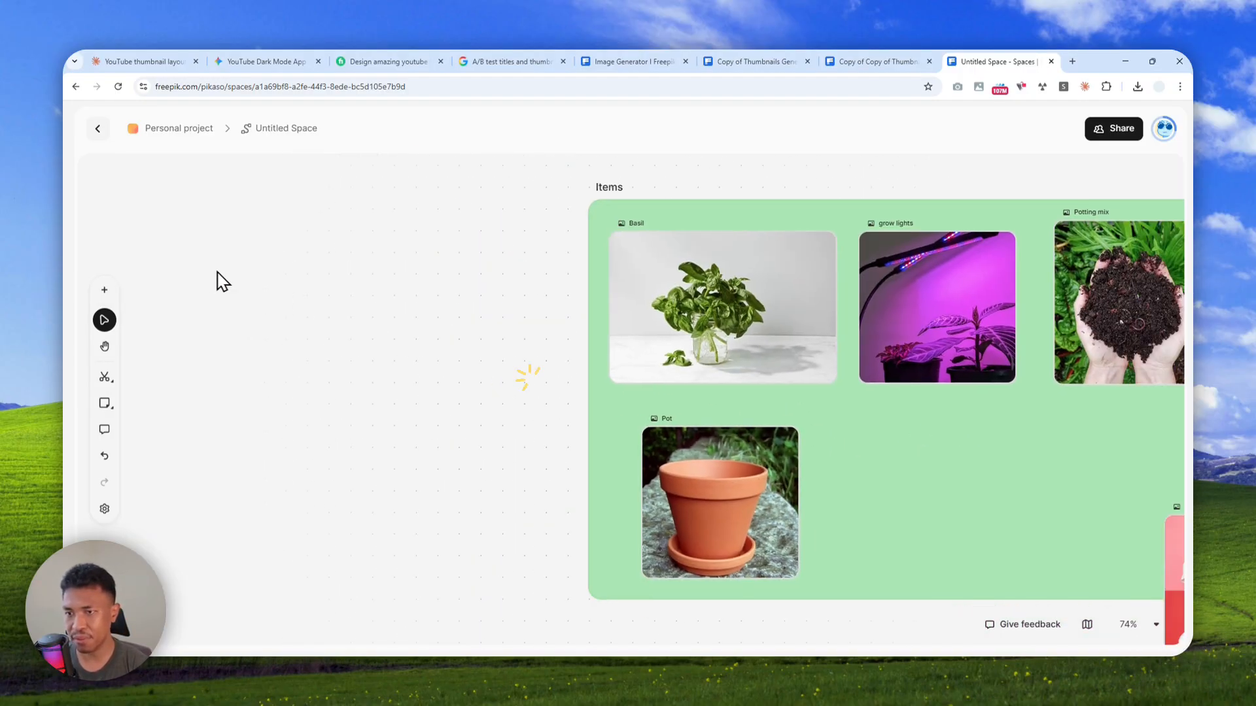
{"action": "scroll", "coordinate": [628, 397], "scroll_direction": "down", "scroll_amount": 3}
{"action": "scroll", "coordinate": [826, 395], "scroll_direction": "up", "scroll_amount": 6}
{"action": "double_click", "coordinate": [742, 357]}
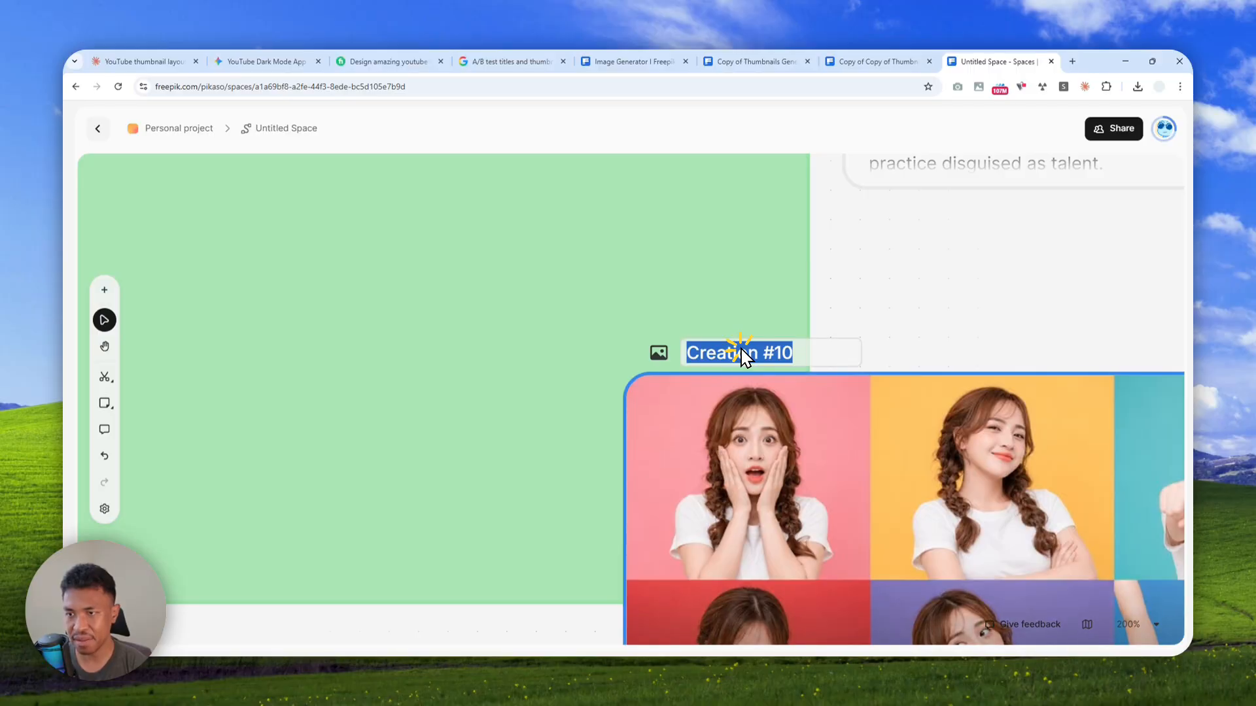
{"action": "type", "text": "Character Faces"}
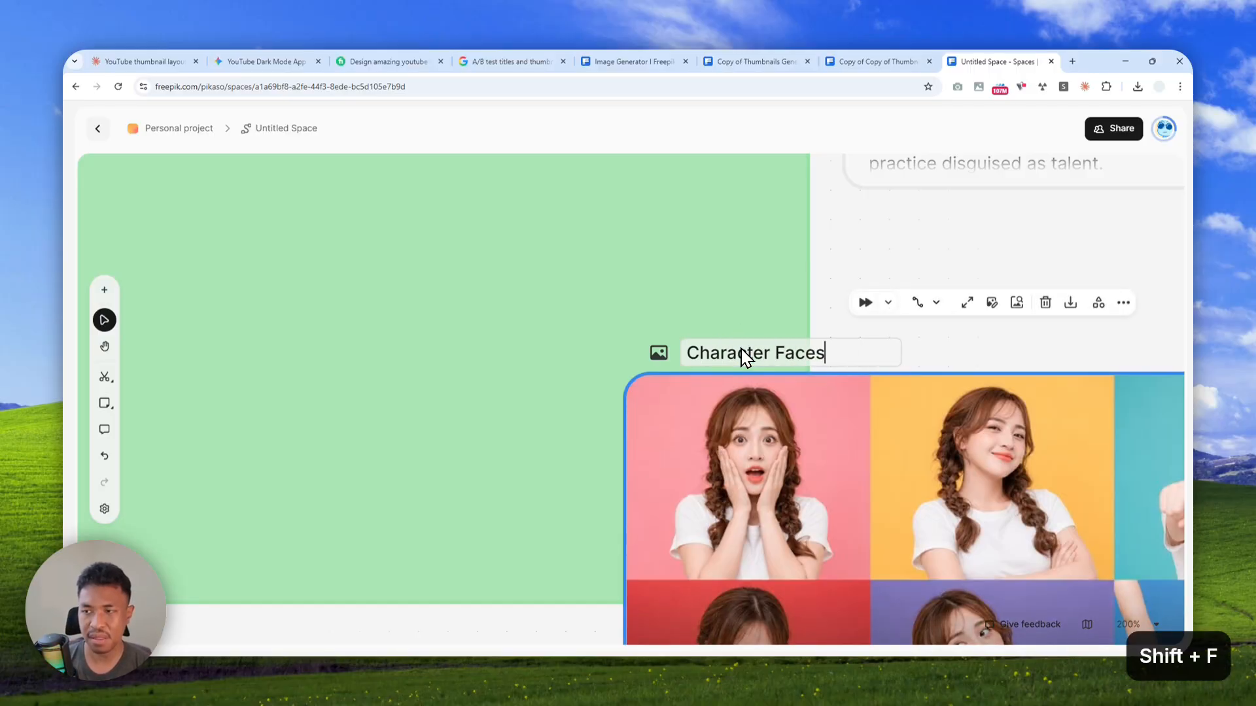
Add an Image Generator node beside the empty list, fed by the list's text output
{"action": "scroll", "coordinate": [704, 359], "scroll_direction": "down", "scroll_amount": 4}
{"action": "scroll", "coordinate": [656, 362], "scroll_direction": "down", "scroll_amount": 2}
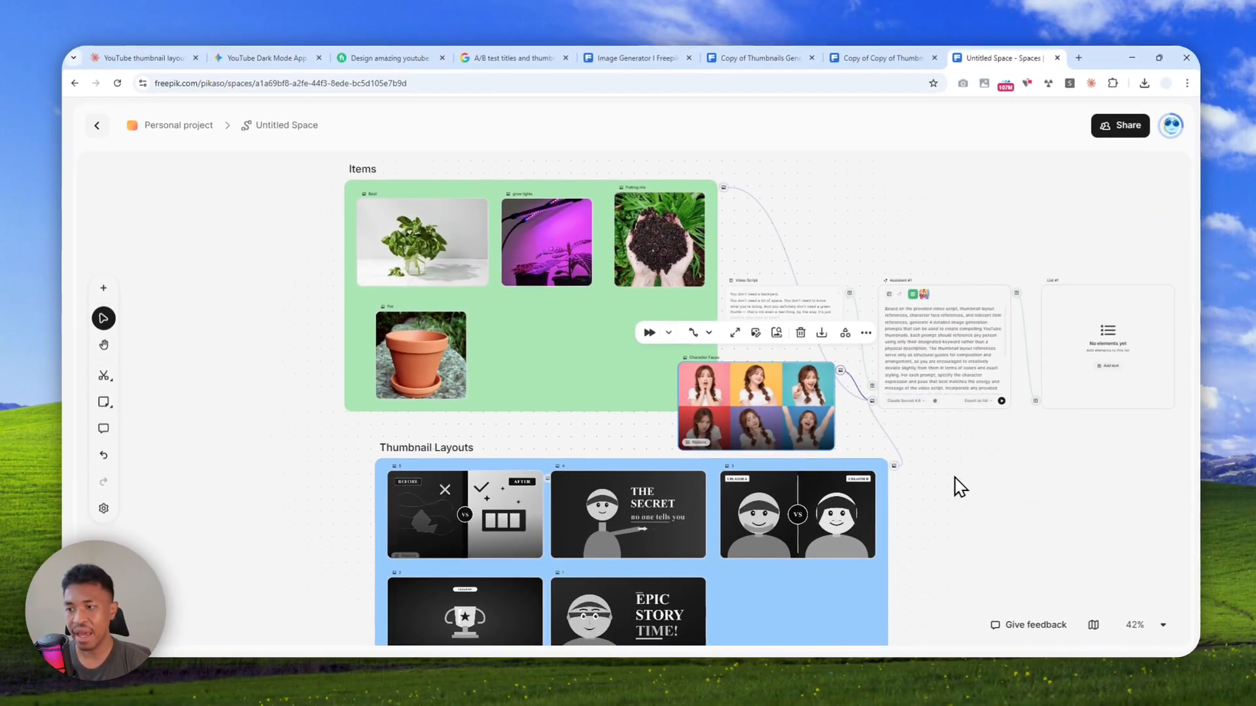
{"action": "left_click_drag", "start_coordinate": [960, 489], "coordinate": [344, 454]}
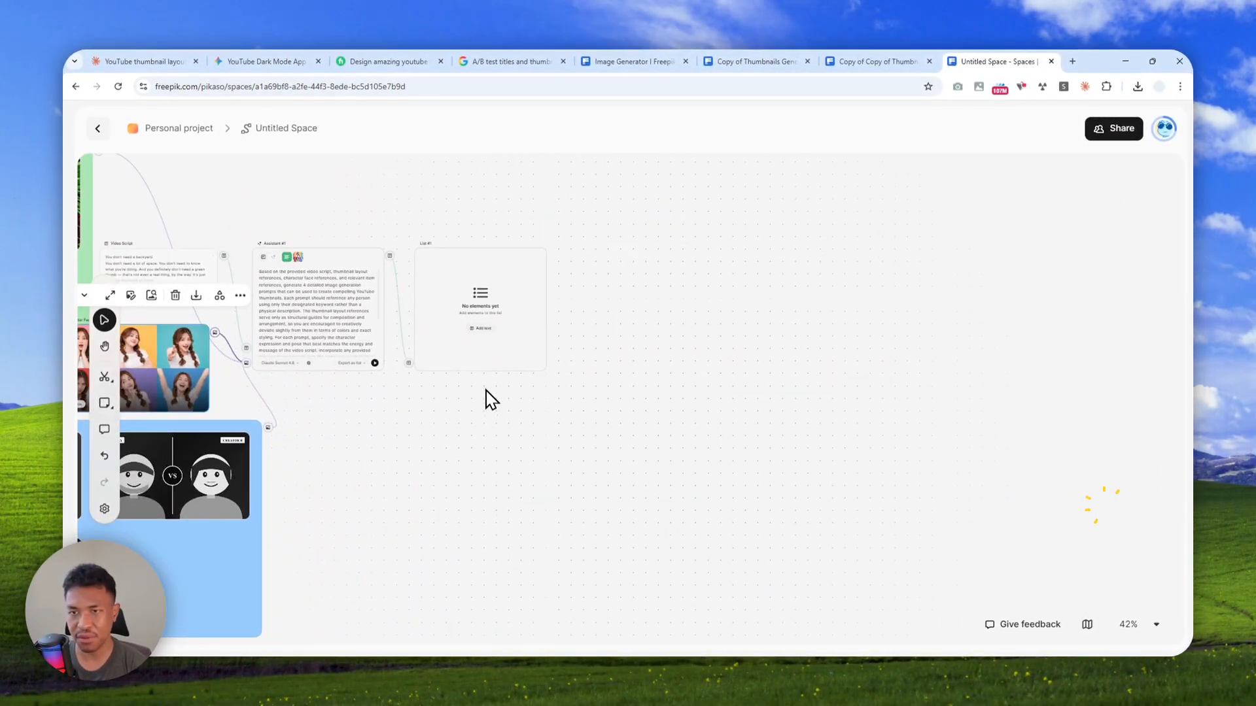
{"action": "scroll", "coordinate": [521, 254], "scroll_direction": "up", "scroll_amount": 6}
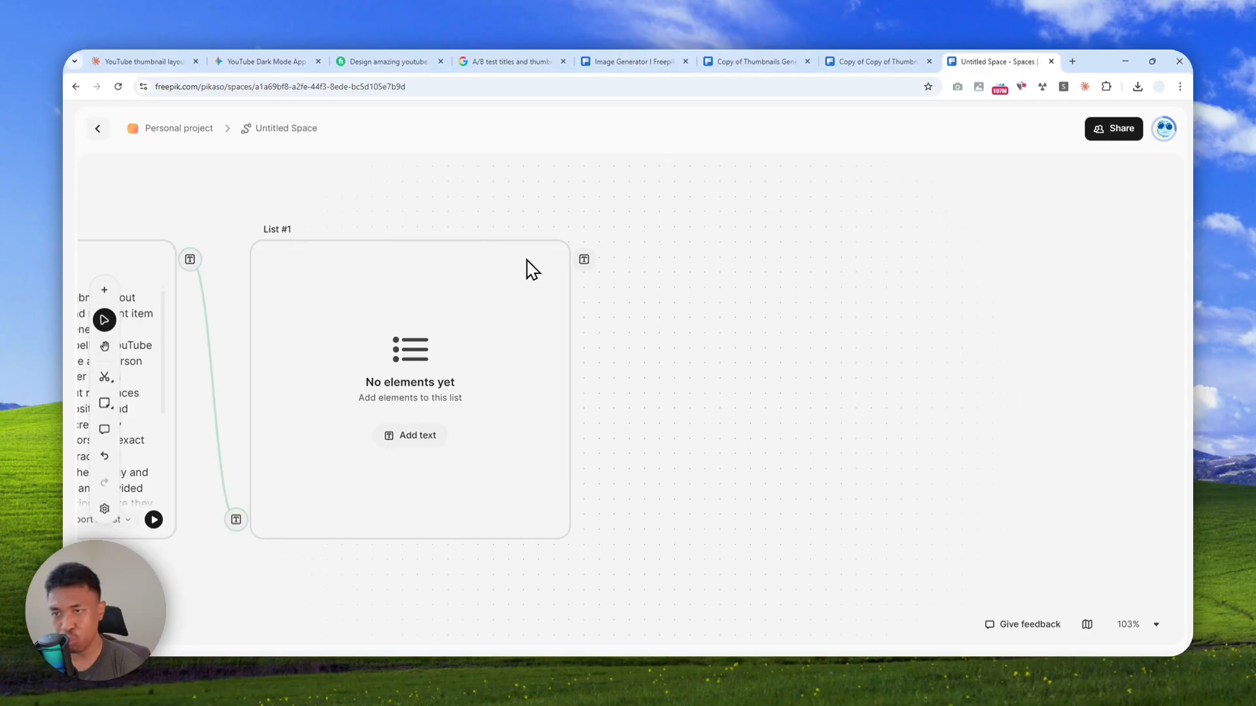
{"action": "scroll", "coordinate": [582, 257], "scroll_direction": "up", "scroll_amount": 4}
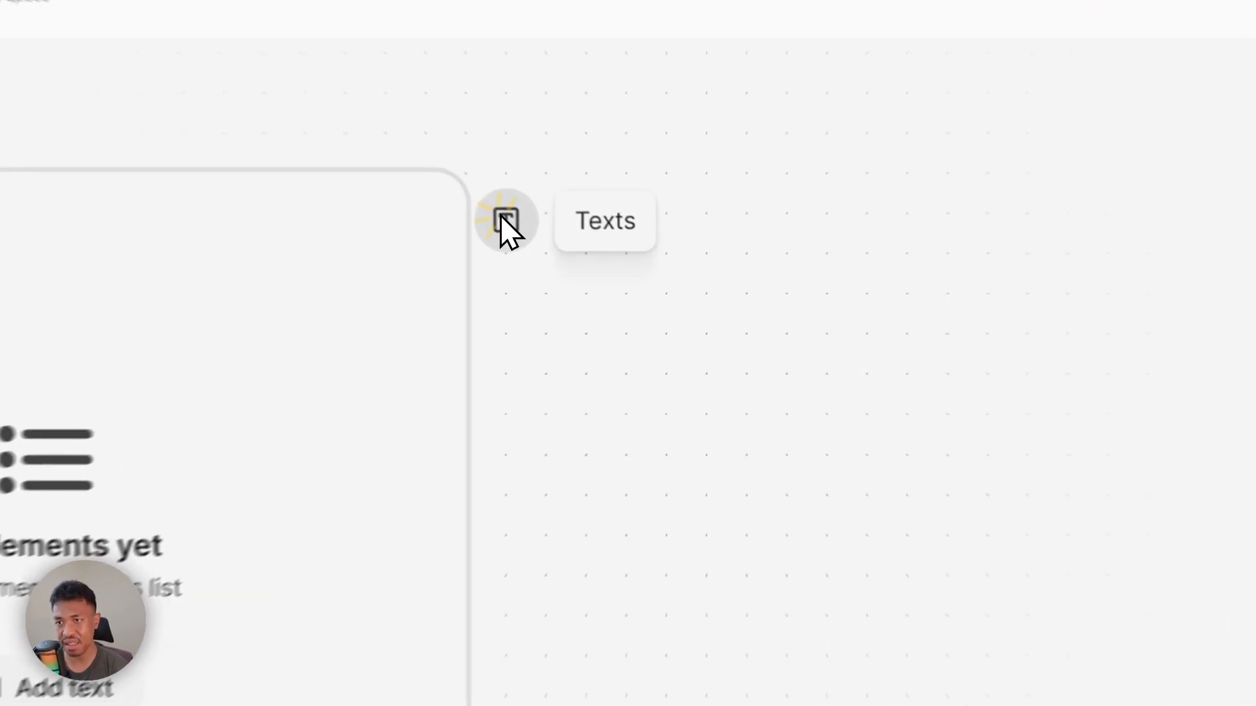
{"action": "left_click_drag", "start_coordinate": [584, 259], "coordinate": [798, 372]}
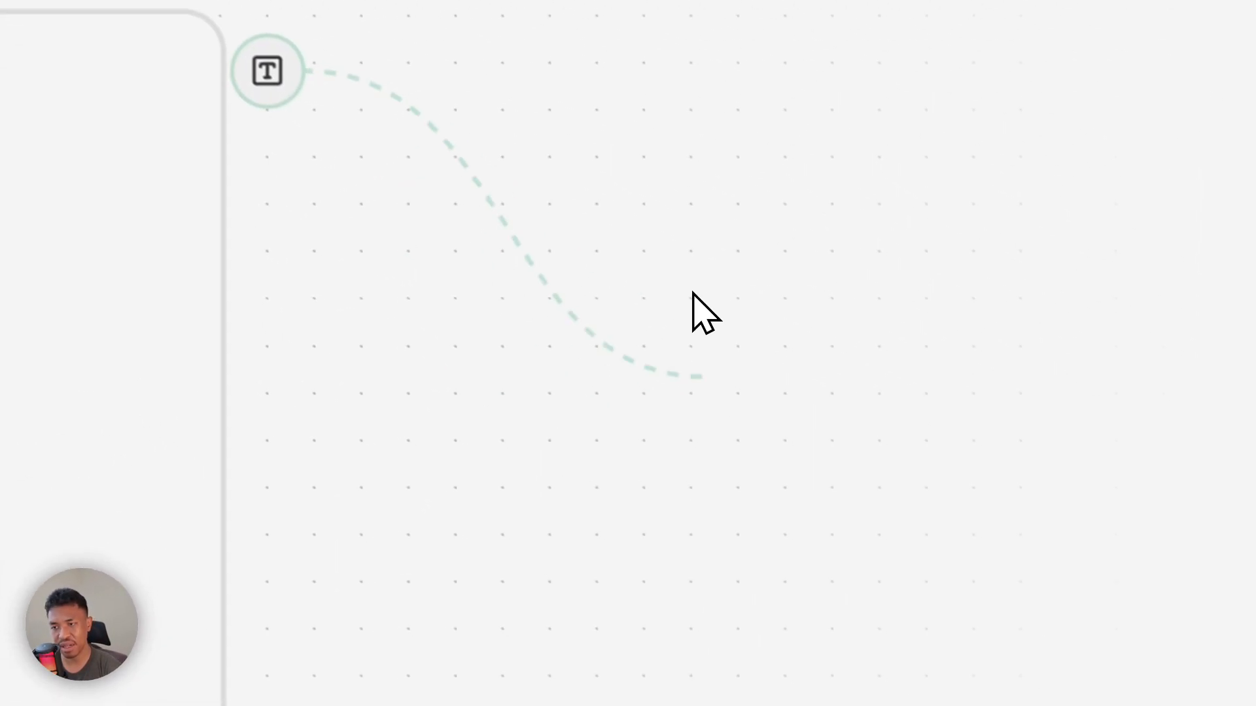
{"action": "left_click_drag", "start_coordinate": [693, 295], "coordinate": [695, 430]}
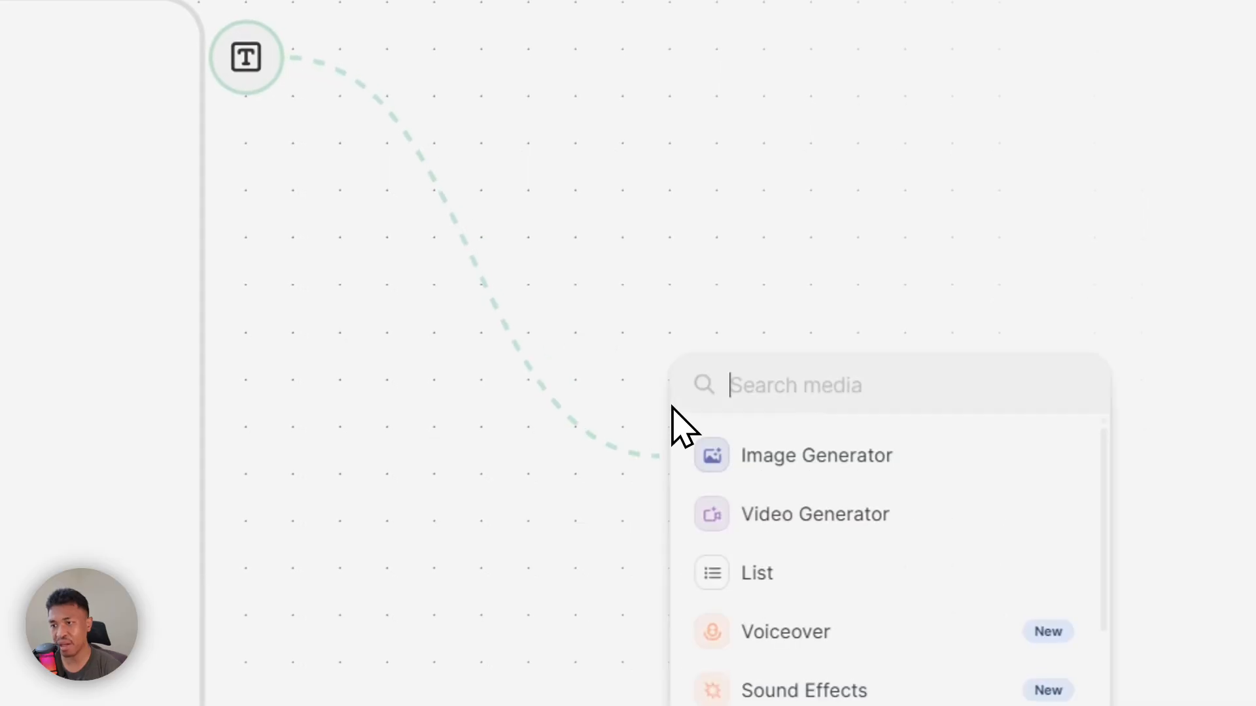
{"action": "left_click", "coordinate": [779, 456]}
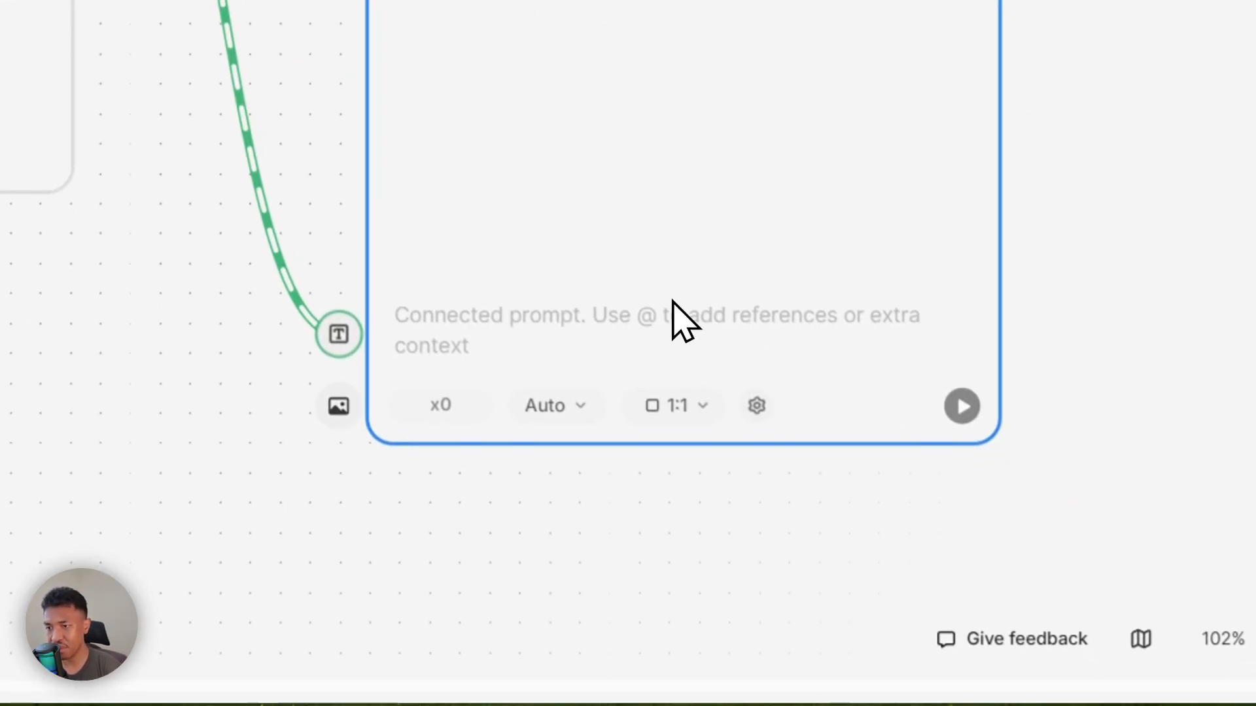
{"action": "scroll", "coordinate": [564, 403], "scroll_direction": "up", "scroll_amount": 3}
{"action": "left_click", "coordinate": [564, 403]}
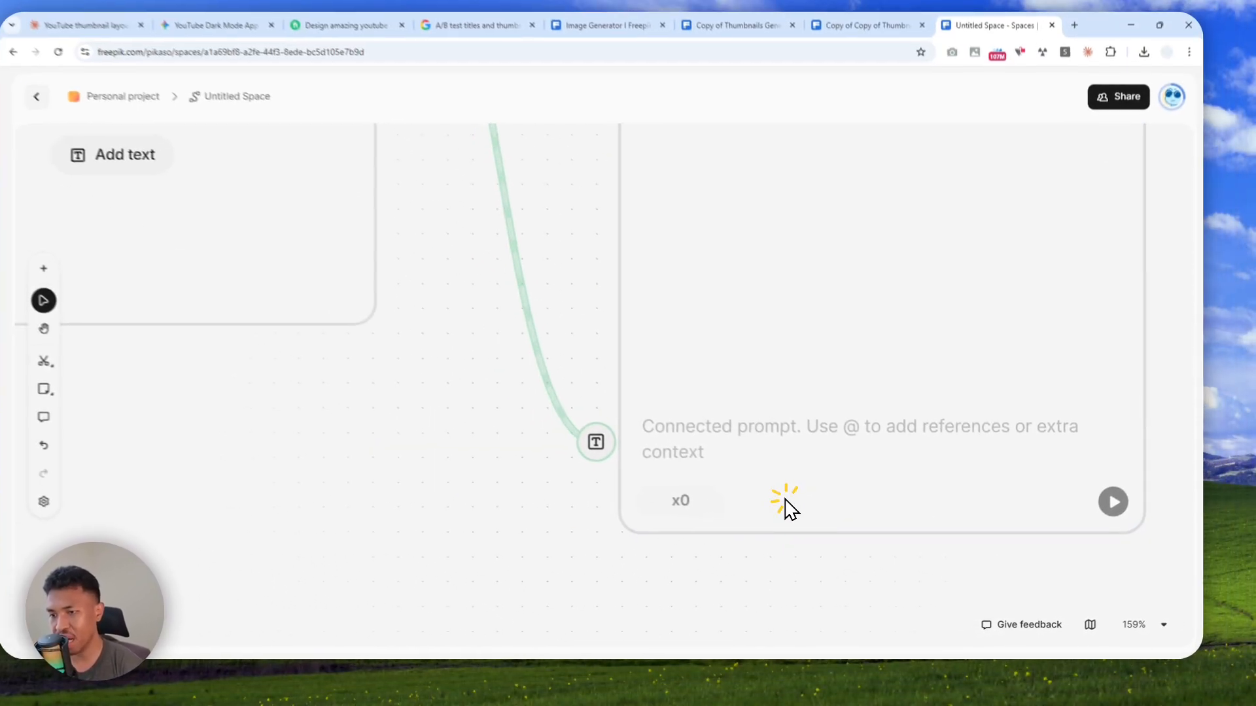
{"action": "left_click", "coordinate": [801, 388]}
{"action": "scroll", "coordinate": [845, 453], "scroll_direction": "up", "scroll_amount": 1}
{"action": "scroll", "coordinate": [845, 452], "scroll_direction": "down", "scroll_amount": 1}
{"action": "left_click", "coordinate": [767, 414]}
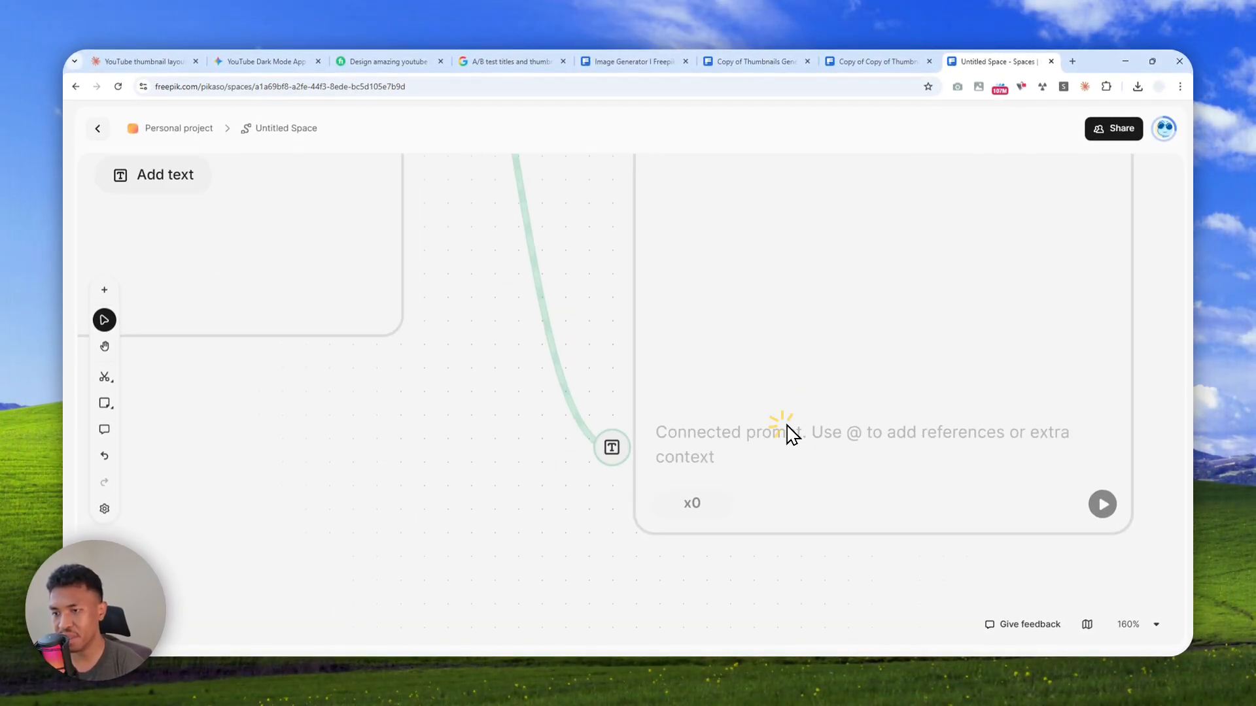
{"action": "scroll", "coordinate": [972, 376], "scroll_direction": "down", "scroll_amount": 4}
{"action": "left_click", "coordinate": [1018, 244]}
{"action": "scroll", "coordinate": [795, 385], "scroll_direction": "up", "scroll_amount": 2}
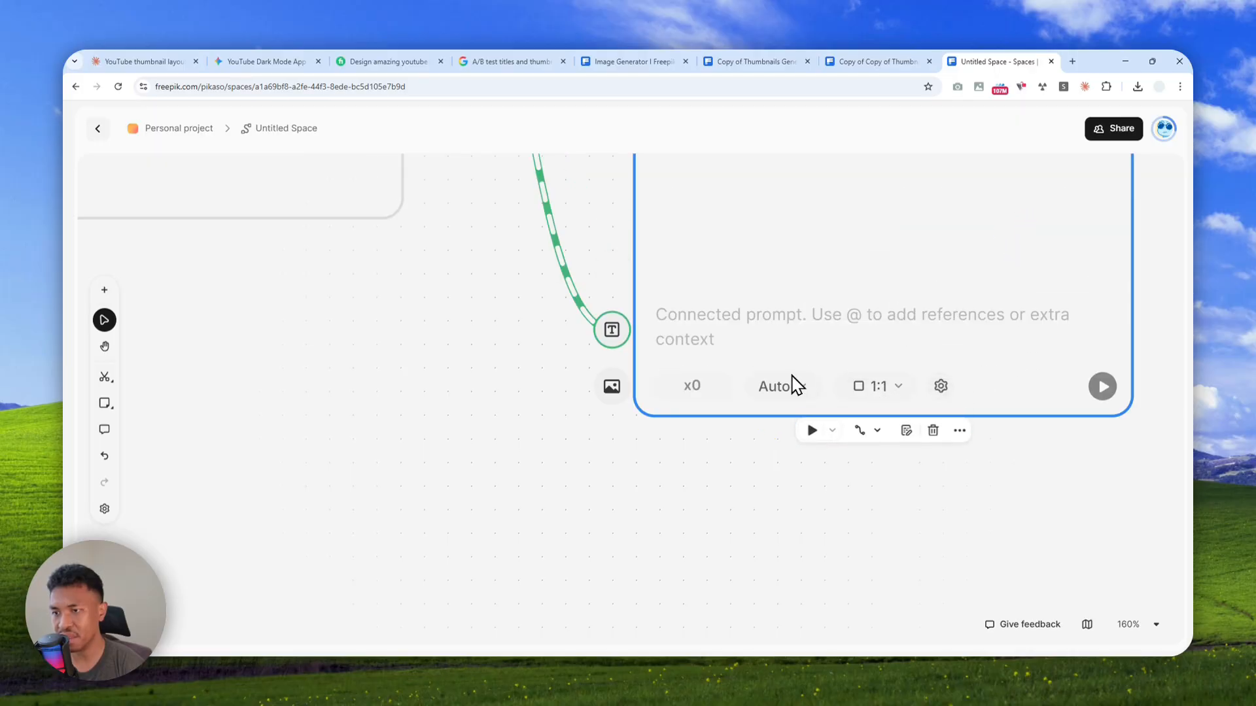
{"action": "left_click", "coordinate": [779, 386]}
{"action": "scroll", "coordinate": [824, 384], "scroll_direction": "down", "scroll_amount": 5}
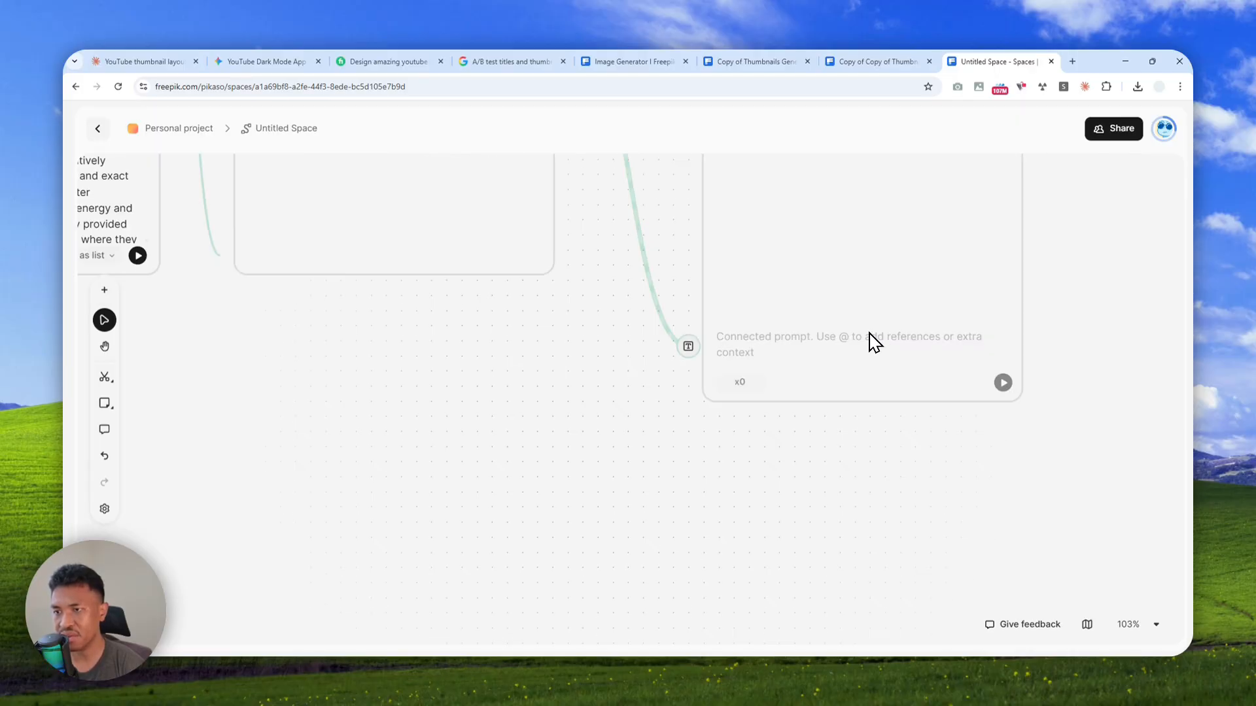
Set the Image Generator node's model to GPT 2, searching the model list for "gpt"
{"action": "scroll", "coordinate": [871, 342], "scroll_direction": "up", "scroll_amount": 3}
{"action": "left_click", "coordinate": [733, 274]}
{"action": "left_click", "coordinate": [810, 505]}
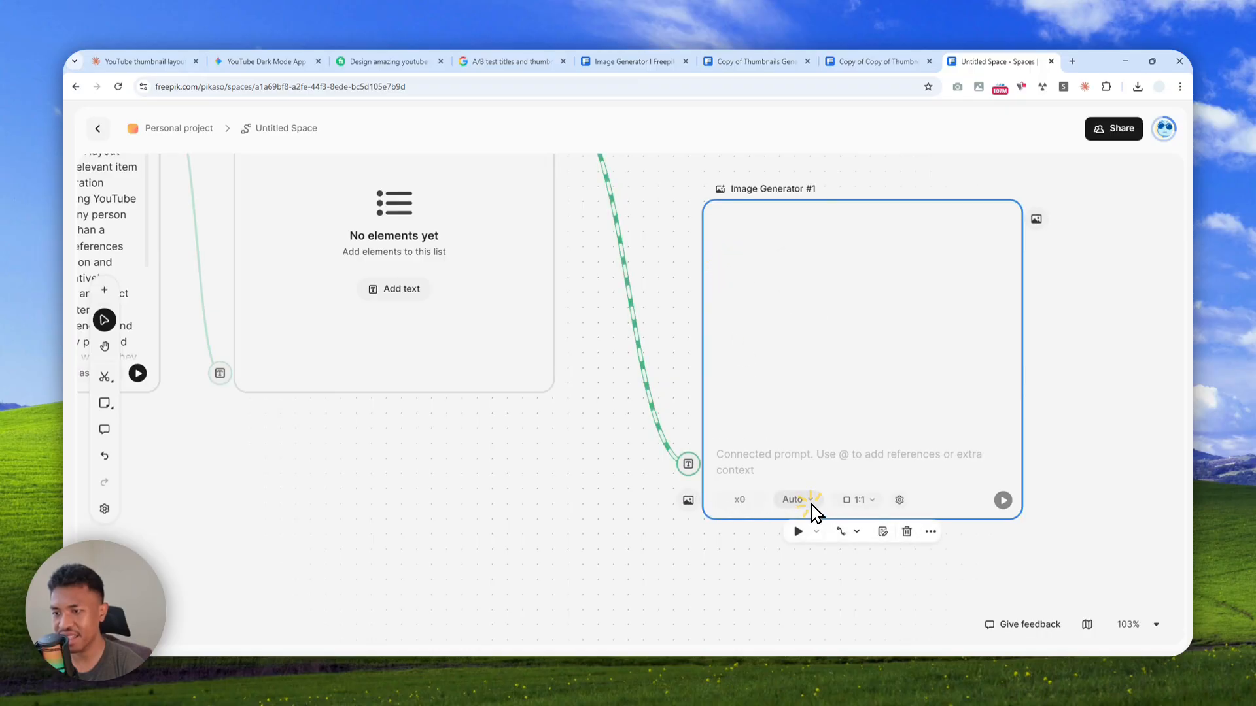
{"action": "type", "text": "g"}
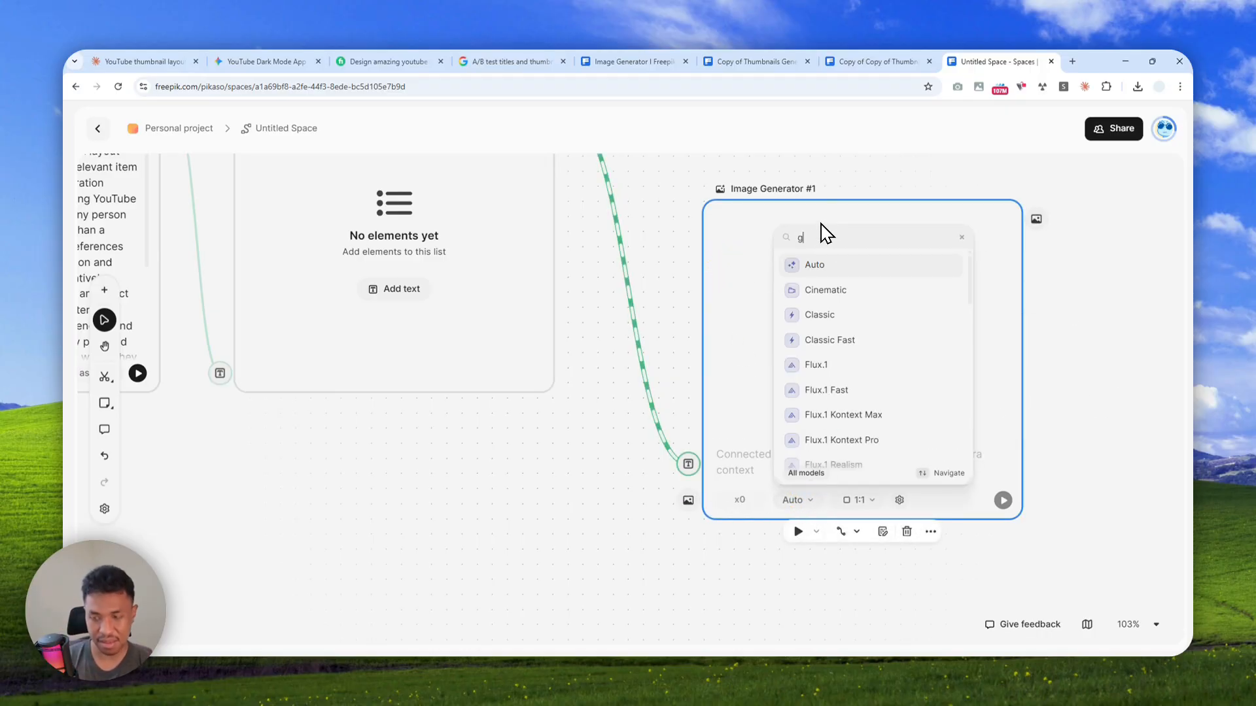
{"action": "type", "text": "pt"}
{"action": "left_click", "coordinate": [814, 454]}
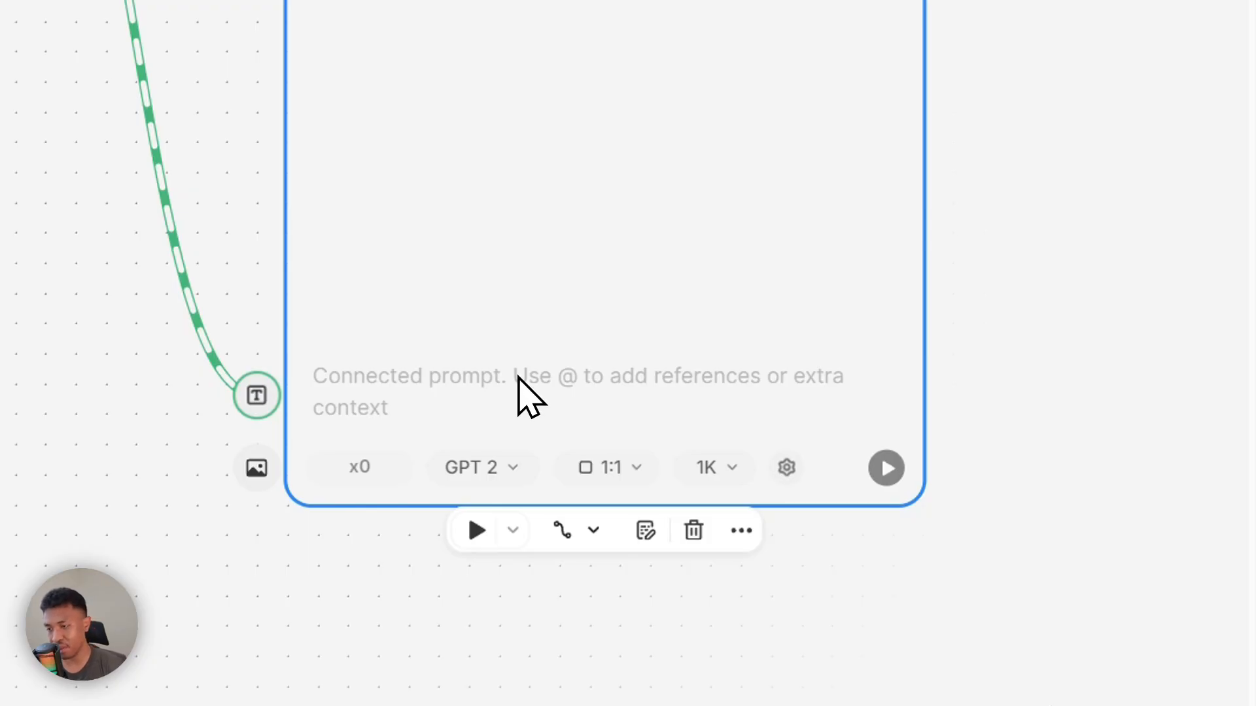
Set the Image Generator's aspect ratio to 16:9 and its resolution to 1K
{"action": "left_click", "coordinate": [598, 471]}
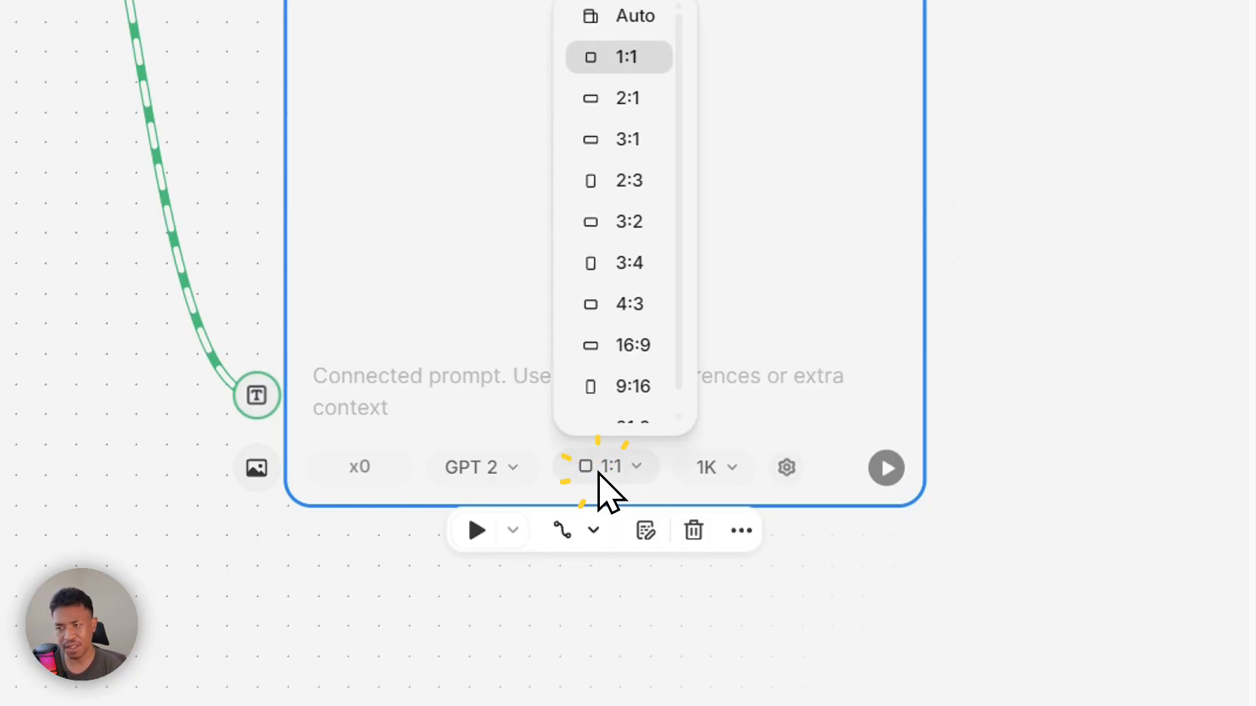
{"action": "left_click", "coordinate": [627, 347]}
{"action": "left_click", "coordinate": [745, 426]}
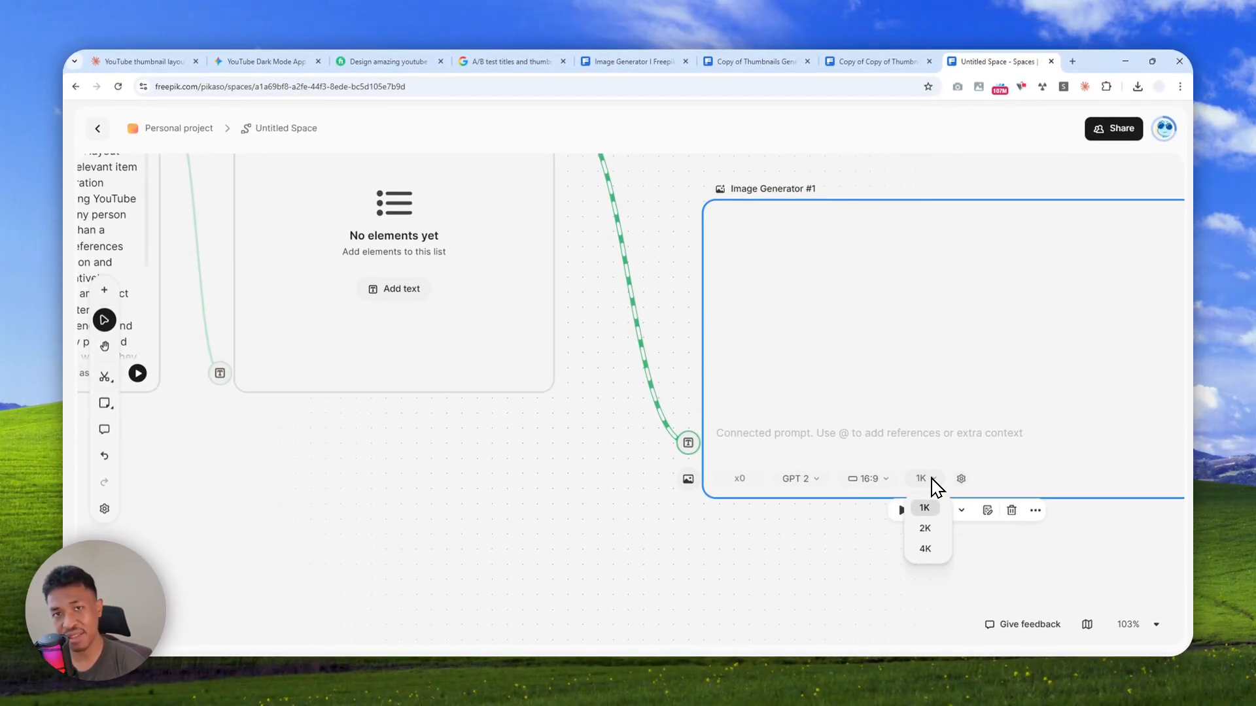
{"action": "left_click", "coordinate": [925, 508]}
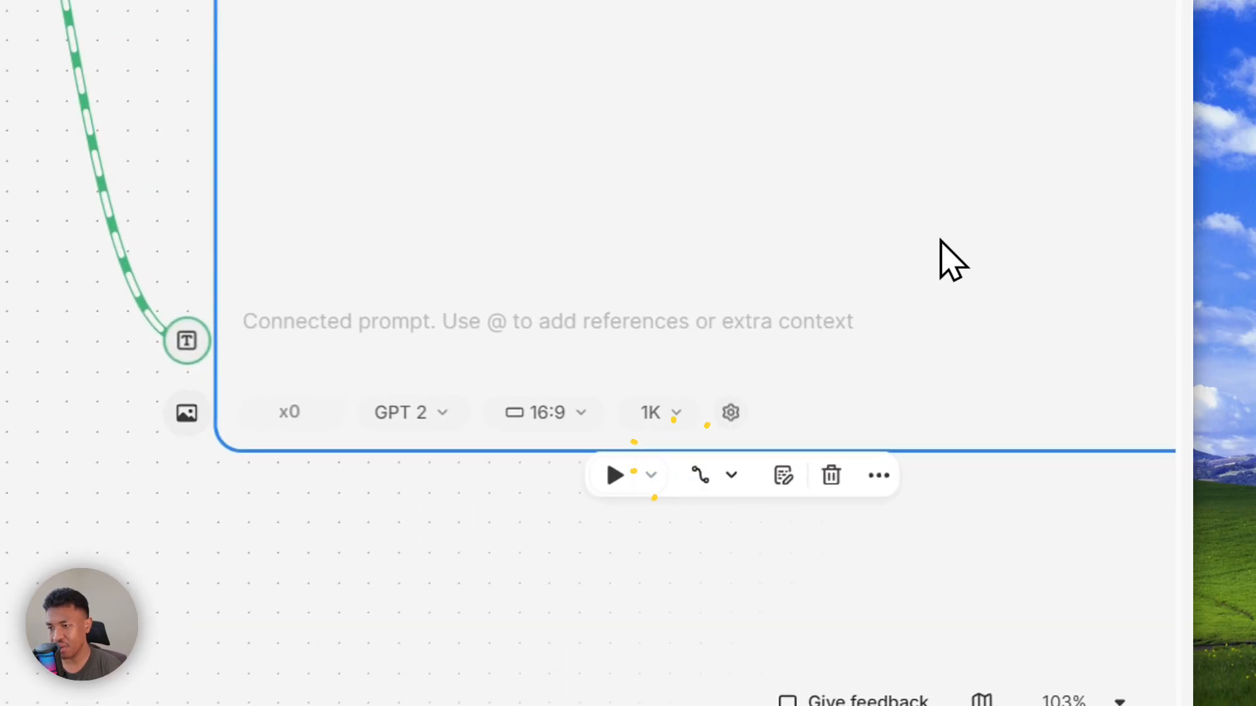
{"action": "scroll", "coordinate": [699, 334], "scroll_direction": "up", "scroll_amount": 4}
{"action": "left_click_drag", "start_coordinate": [676, 426], "coordinate": [588, 243]}
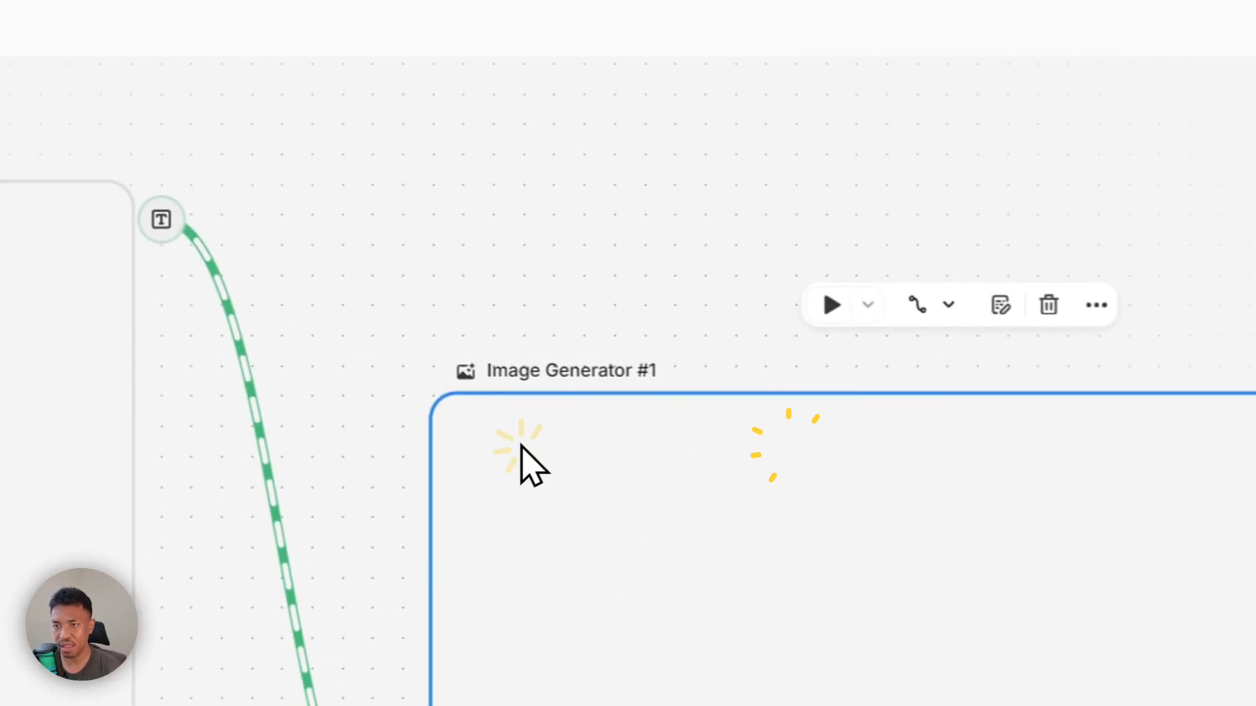
{"action": "left_click_drag", "start_coordinate": [523, 447], "coordinate": [443, 356]}
{"action": "left_click", "coordinate": [548, 421]}
{"action": "left_click", "coordinate": [372, 431]}
{"action": "left_click", "coordinate": [526, 427]}
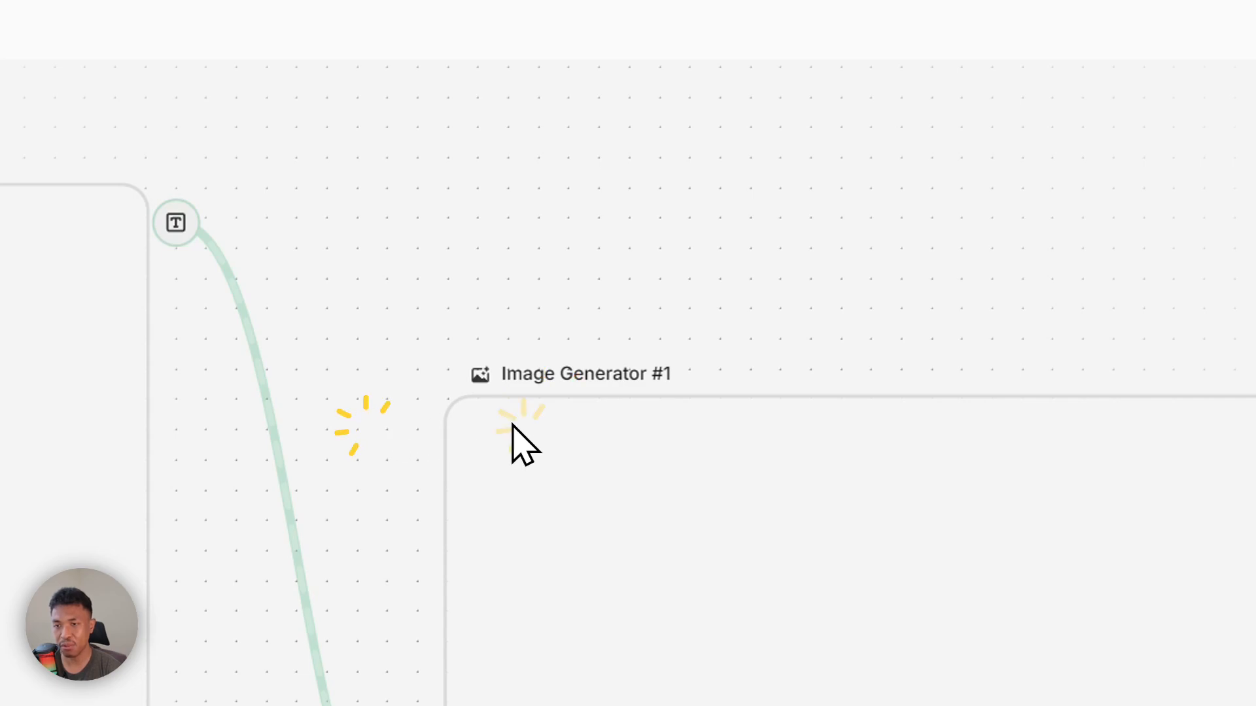
{"action": "scroll", "coordinate": [539, 419], "scroll_direction": "up", "scroll_amount": 3}
{"action": "scroll", "coordinate": [539, 418], "scroll_direction": "up", "scroll_amount": 2}
{"action": "left_click", "coordinate": [534, 396]}
{"action": "left_click", "coordinate": [352, 422]}
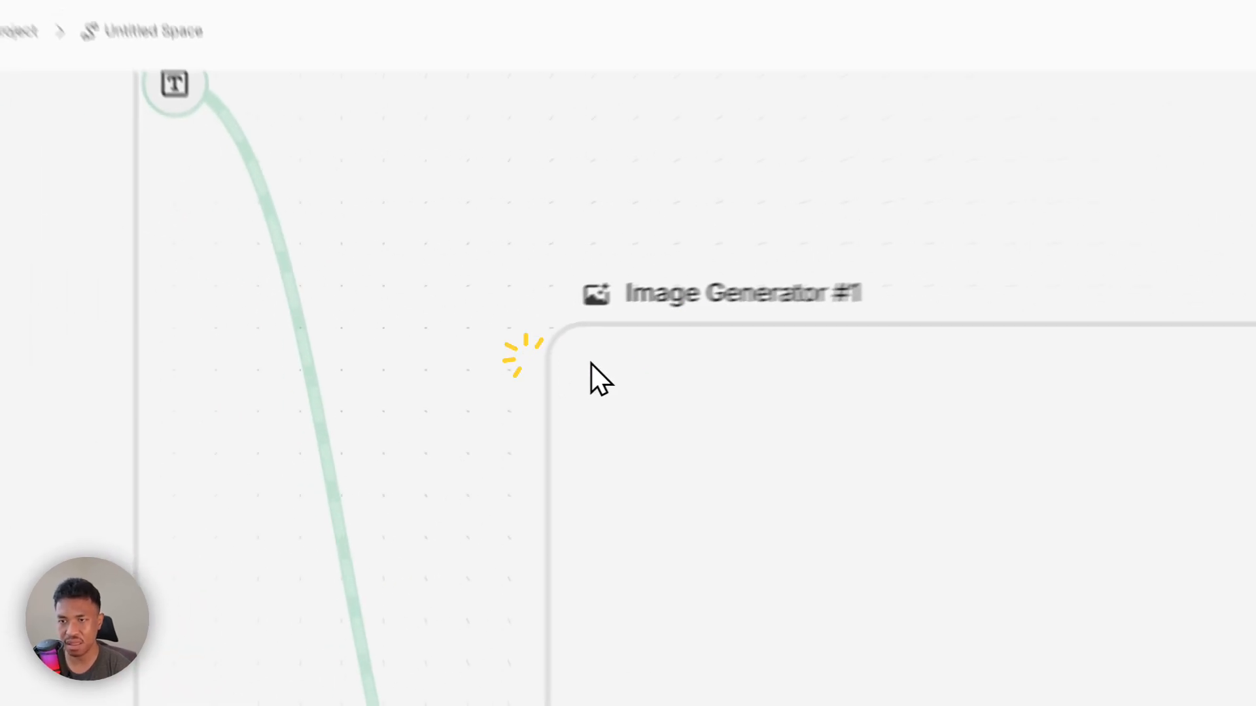
{"action": "scroll", "coordinate": [517, 485], "scroll_direction": "up", "scroll_amount": 2}
{"action": "left_click", "coordinate": [575, 458]}
{"action": "left_click", "coordinate": [709, 452]}
{"action": "scroll", "coordinate": [899, 483], "scroll_direction": "down", "scroll_amount": 1}
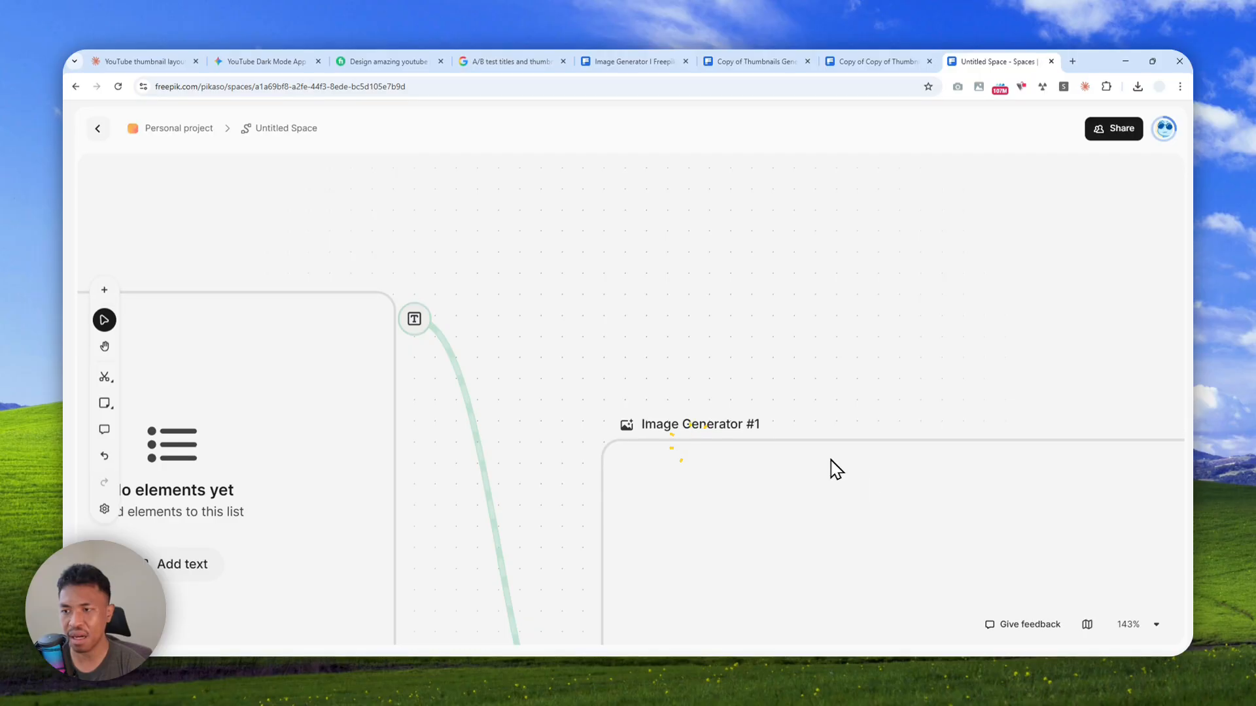
{"action": "scroll", "coordinate": [837, 472], "scroll_direction": "down", "scroll_amount": 2}
{"action": "left_click", "coordinate": [843, 428]}
{"action": "left_click_drag", "start_coordinate": [822, 465], "coordinate": [728, 235]}
{"action": "scroll", "coordinate": [694, 431], "scroll_direction": "down", "scroll_amount": 3}
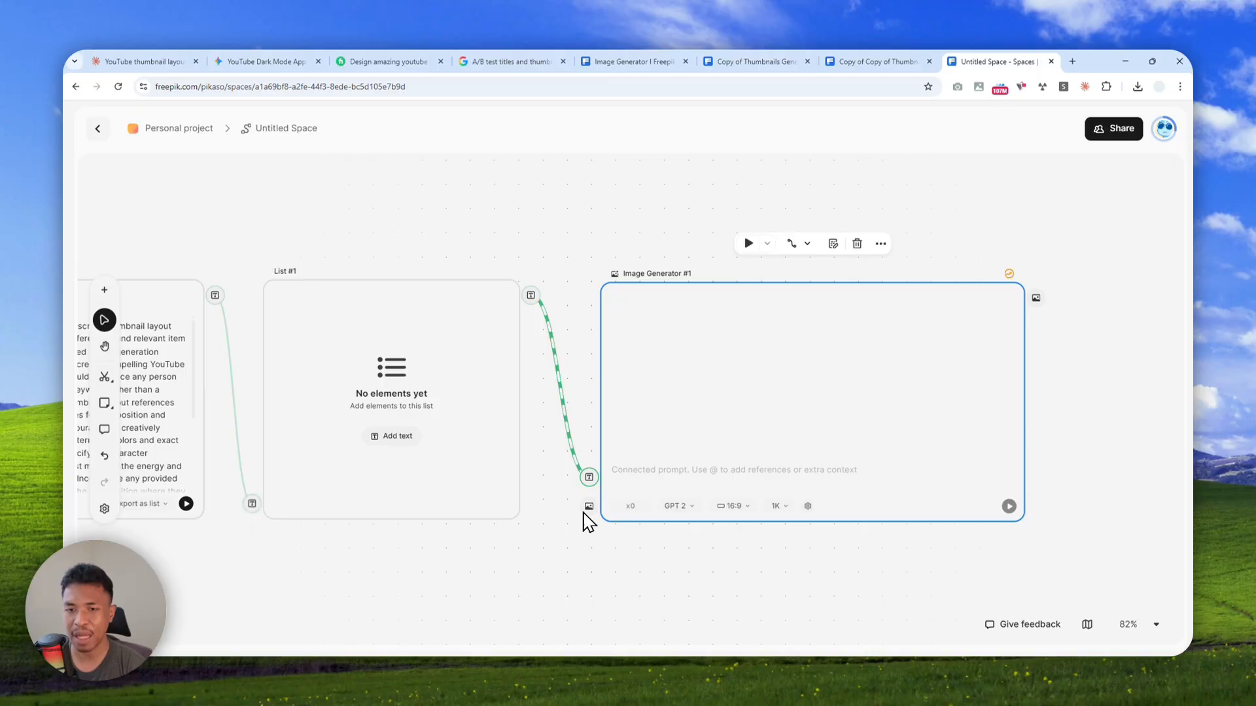
Connect the Thumbnail Layouts group's image output to the Image Generator's reference input
{"action": "scroll", "coordinate": [571, 504], "scroll_direction": "down", "scroll_amount": 2}
{"action": "left_click_drag", "start_coordinate": [465, 564], "coordinate": [784, 404]}
{"action": "scroll", "coordinate": [784, 405], "scroll_direction": "down", "scroll_amount": 3}
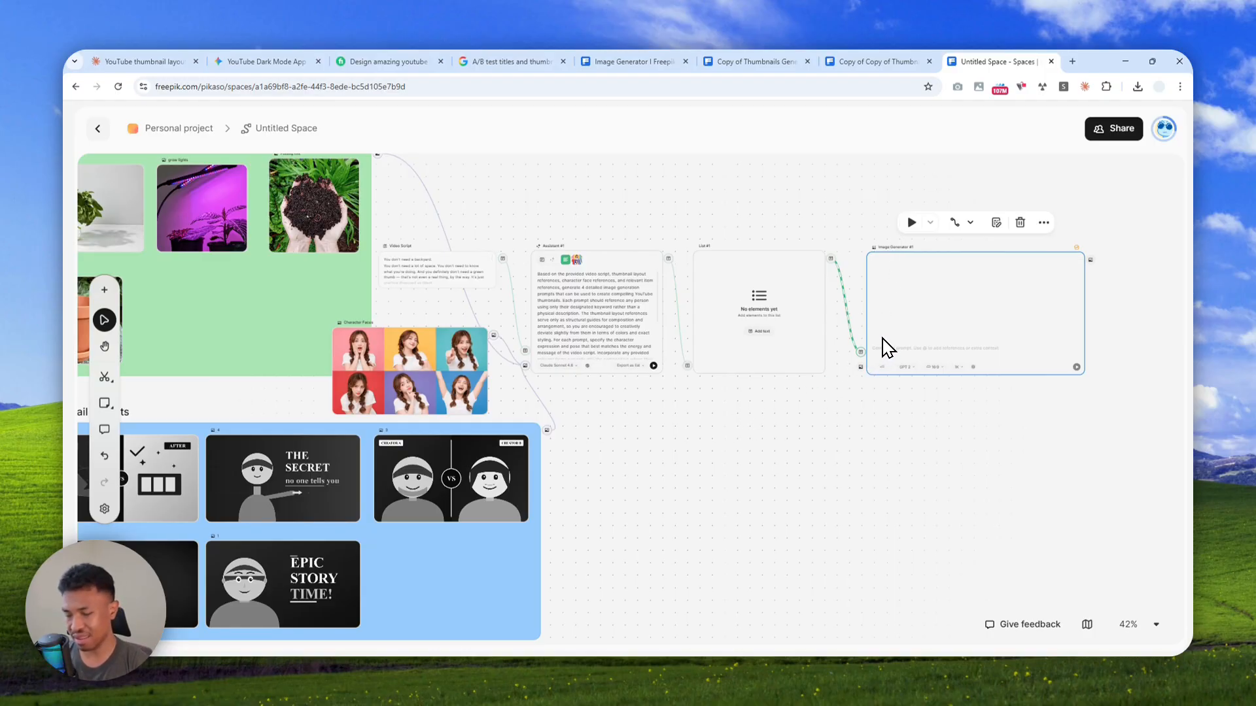
{"action": "scroll", "coordinate": [603, 476], "scroll_direction": "up", "scroll_amount": 6}
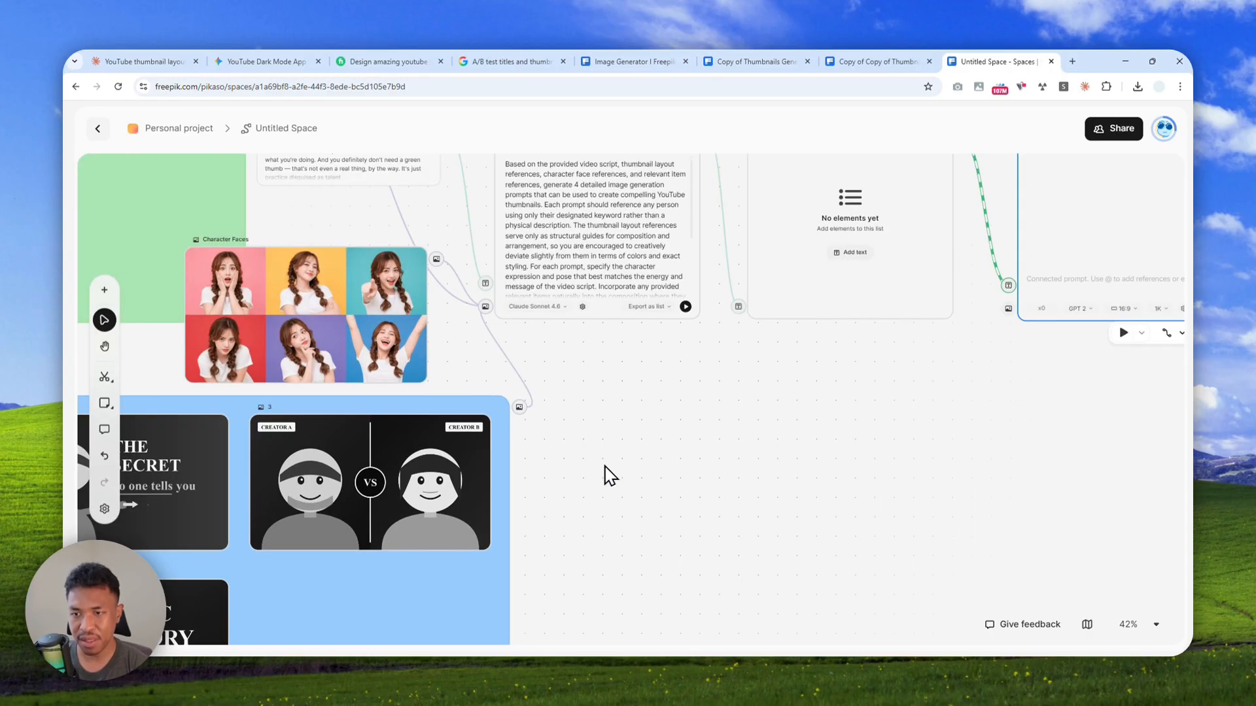
{"action": "left_click_drag", "start_coordinate": [520, 392], "coordinate": [905, 327]}
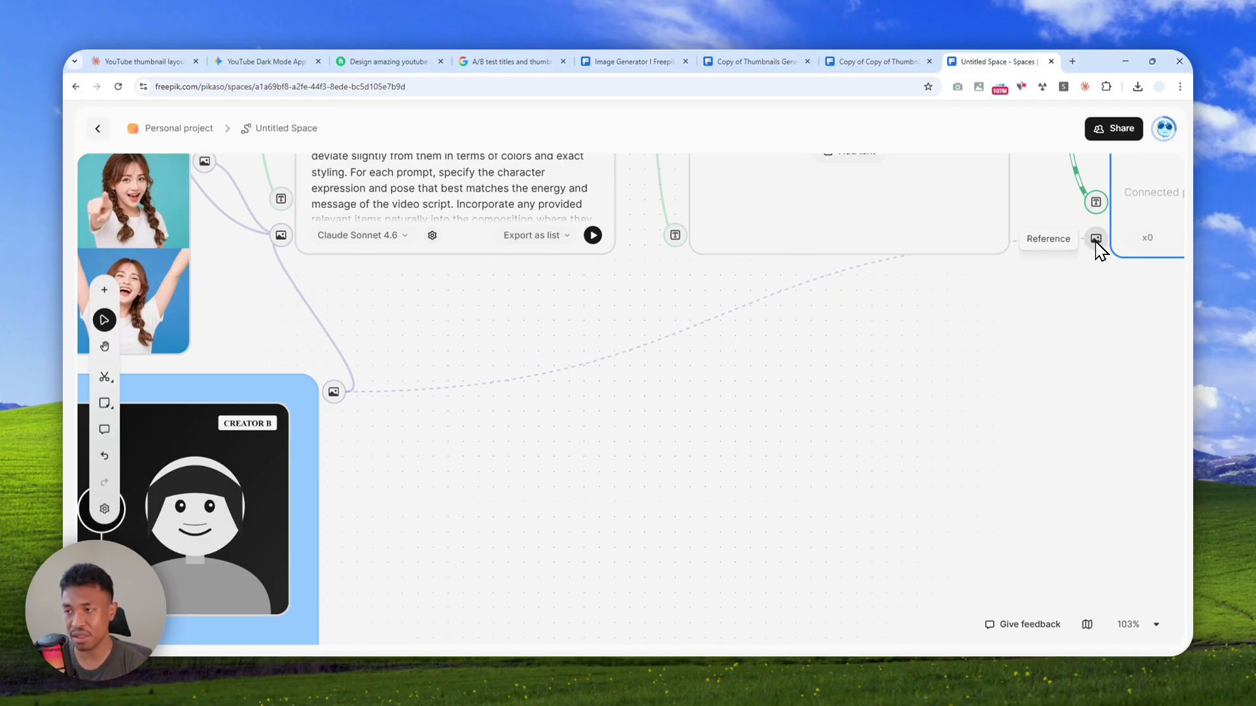
{"action": "left_click_drag", "start_coordinate": [1095, 239], "coordinate": [1096, 238]}
Connect the Character Faces image and the Items group to the Image Generator's reference input
{"action": "scroll", "coordinate": [681, 359], "scroll_direction": "down", "scroll_amount": 5}
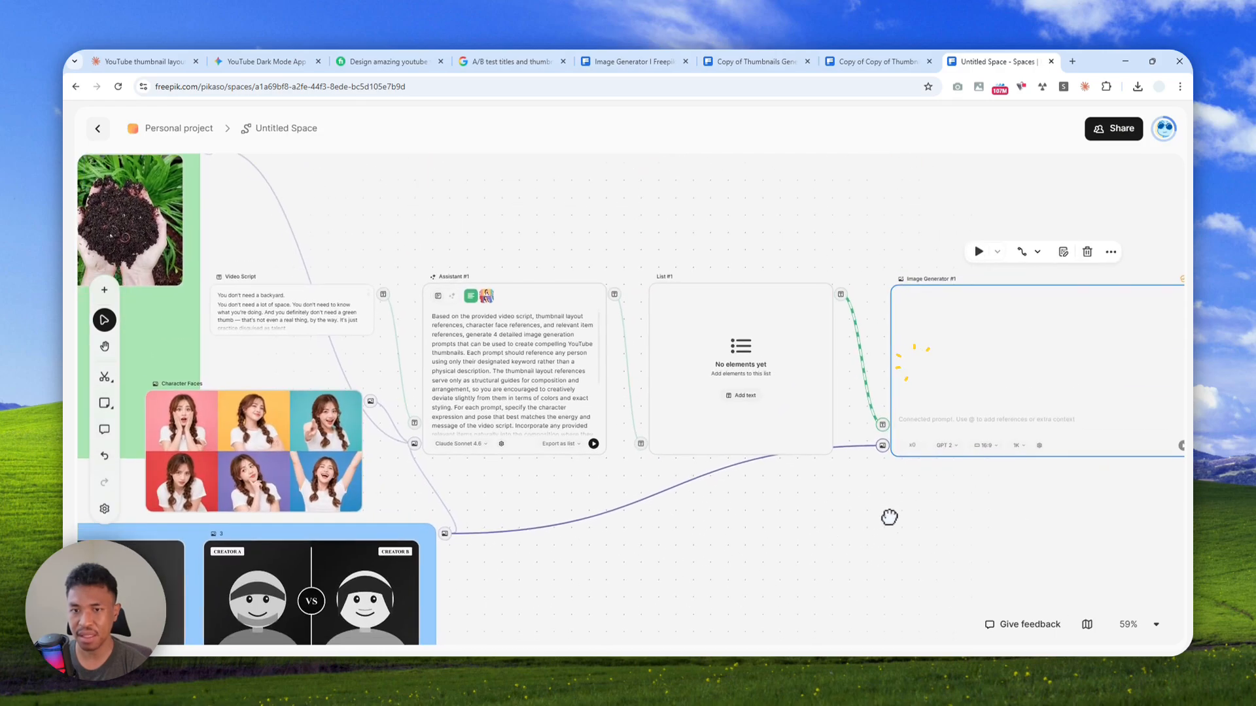
{"action": "left_click_drag", "start_coordinate": [888, 517], "coordinate": [900, 509]}
{"action": "left_click_drag", "start_coordinate": [382, 392], "coordinate": [892, 440]}
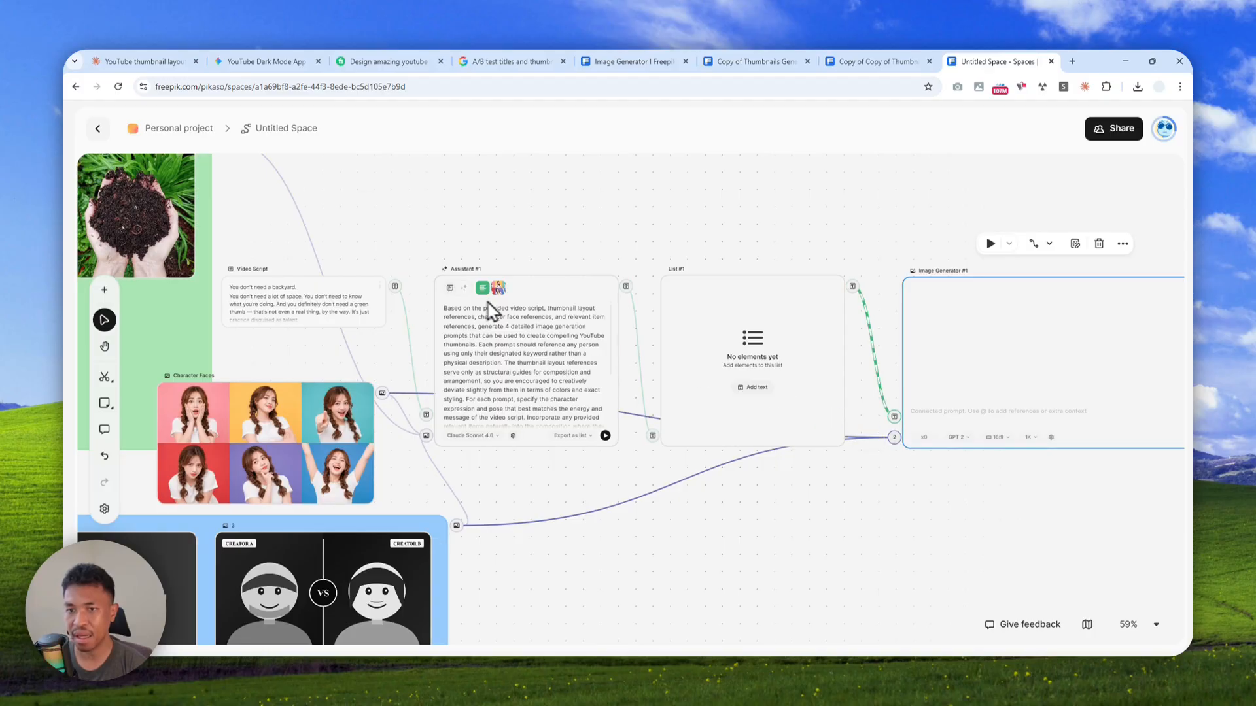
{"action": "scroll", "coordinate": [383, 279], "scroll_direction": "down", "scroll_amount": 3}
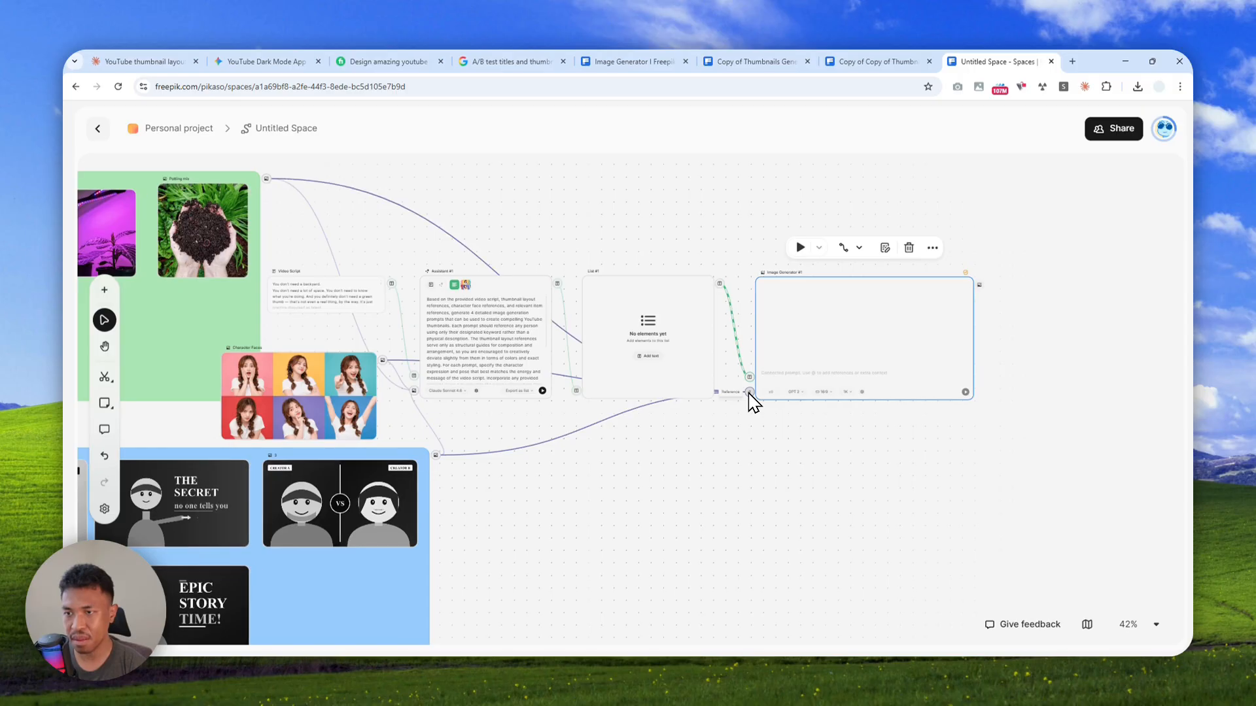
Run the workflow from the Video Script node onward
{"action": "scroll", "coordinate": [622, 439], "scroll_direction": "down", "scroll_amount": 2}
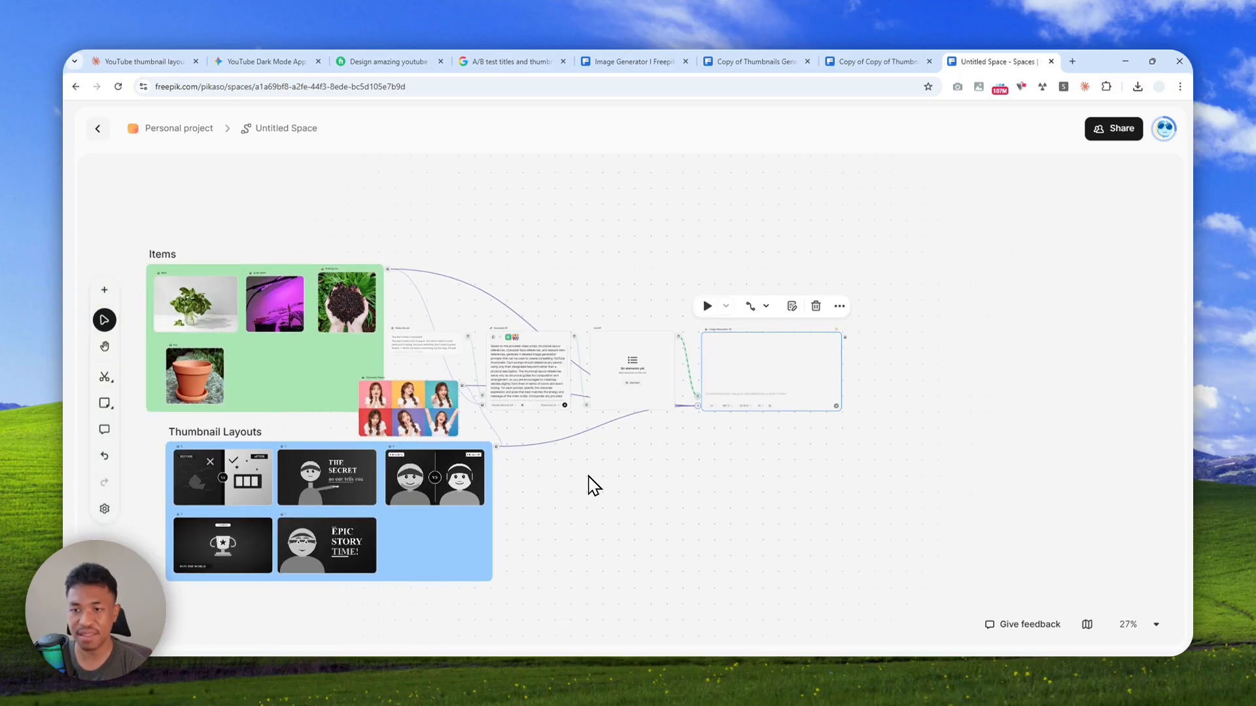
{"action": "left_click_drag", "start_coordinate": [626, 518], "coordinate": [794, 496]}
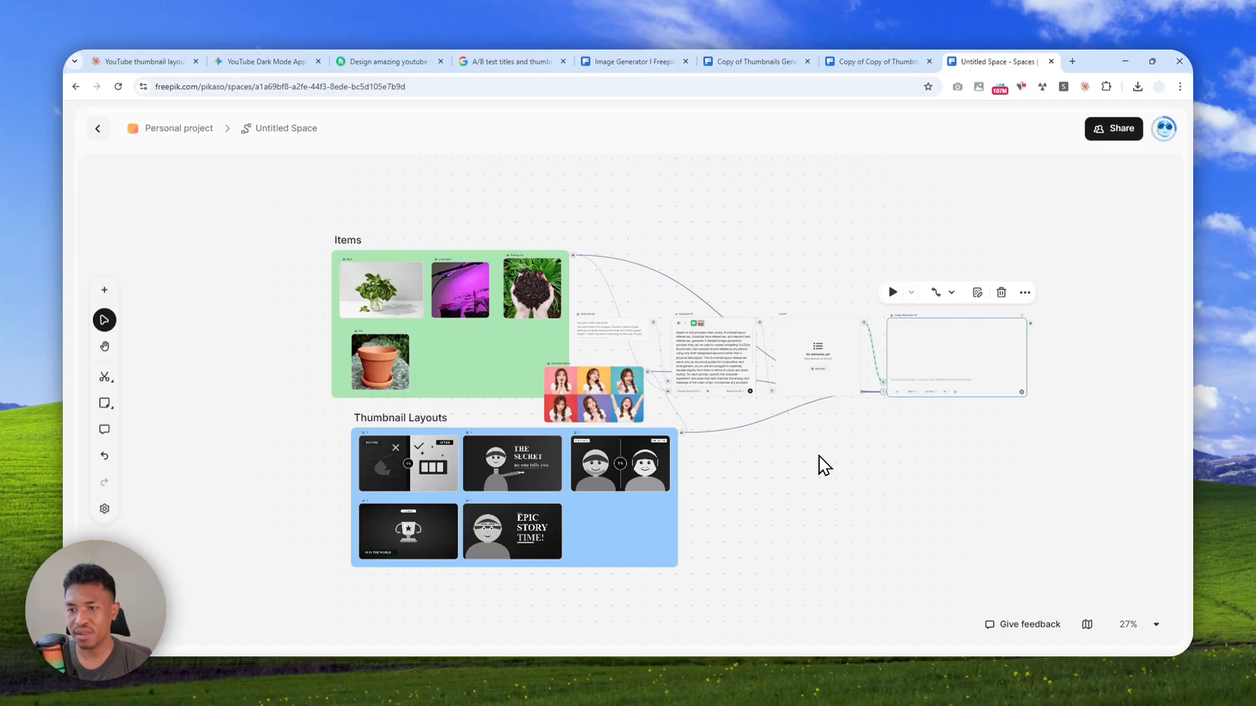
{"action": "scroll", "coordinate": [694, 376], "scroll_direction": "up", "scroll_amount": 5}
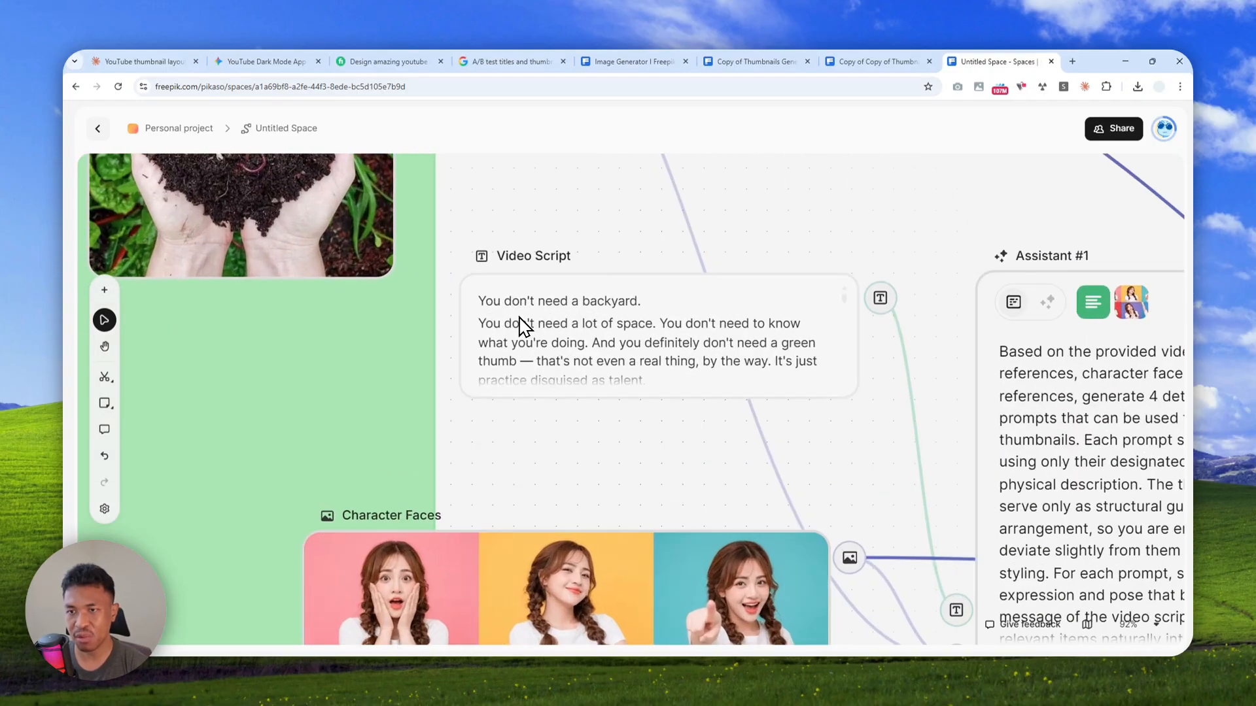
{"action": "left_click", "coordinate": [541, 308]}
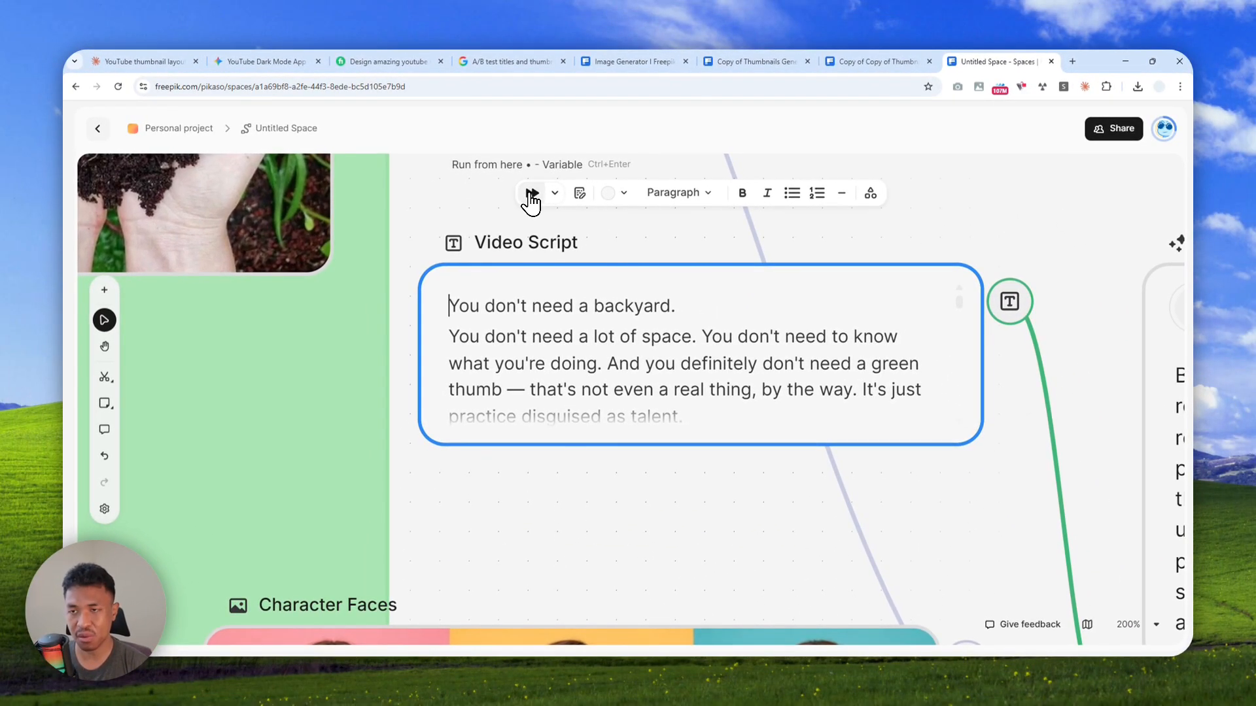
{"action": "left_click", "coordinate": [531, 194]}
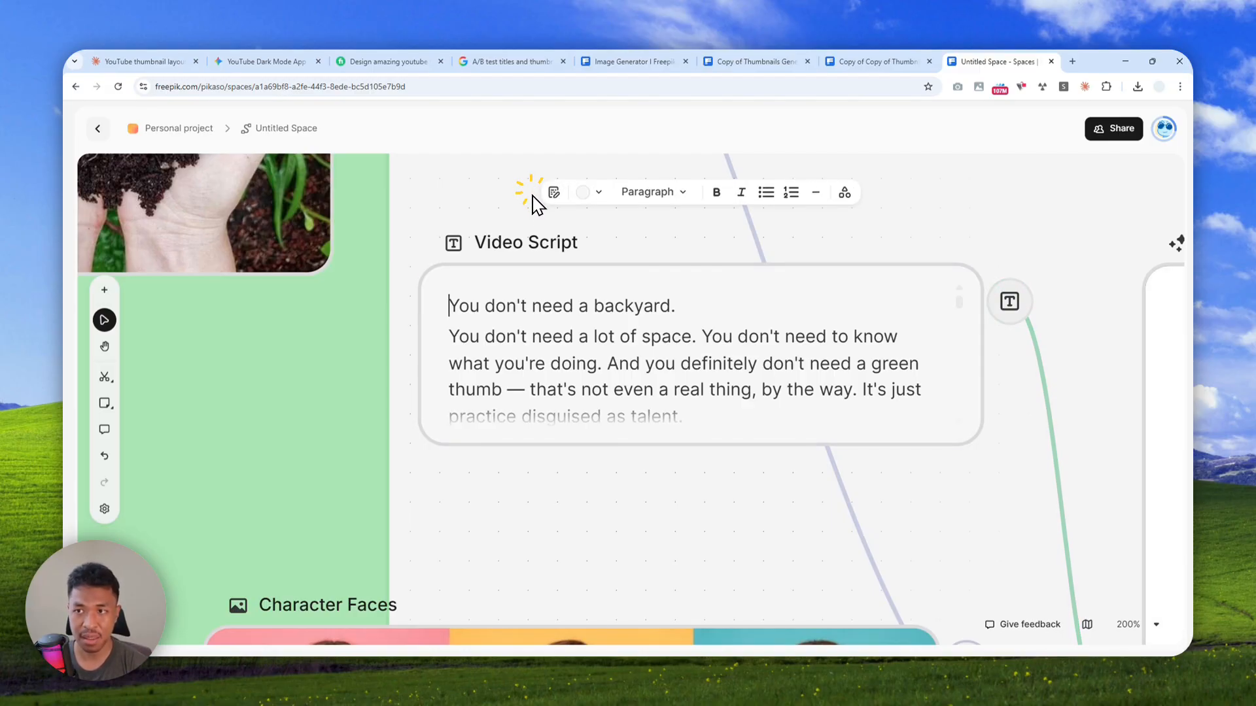
Examine the running workflow nodes and the generated thumbnails collected in List #2
{"action": "scroll", "coordinate": [697, 350], "scroll_direction": "down", "scroll_amount": 10}
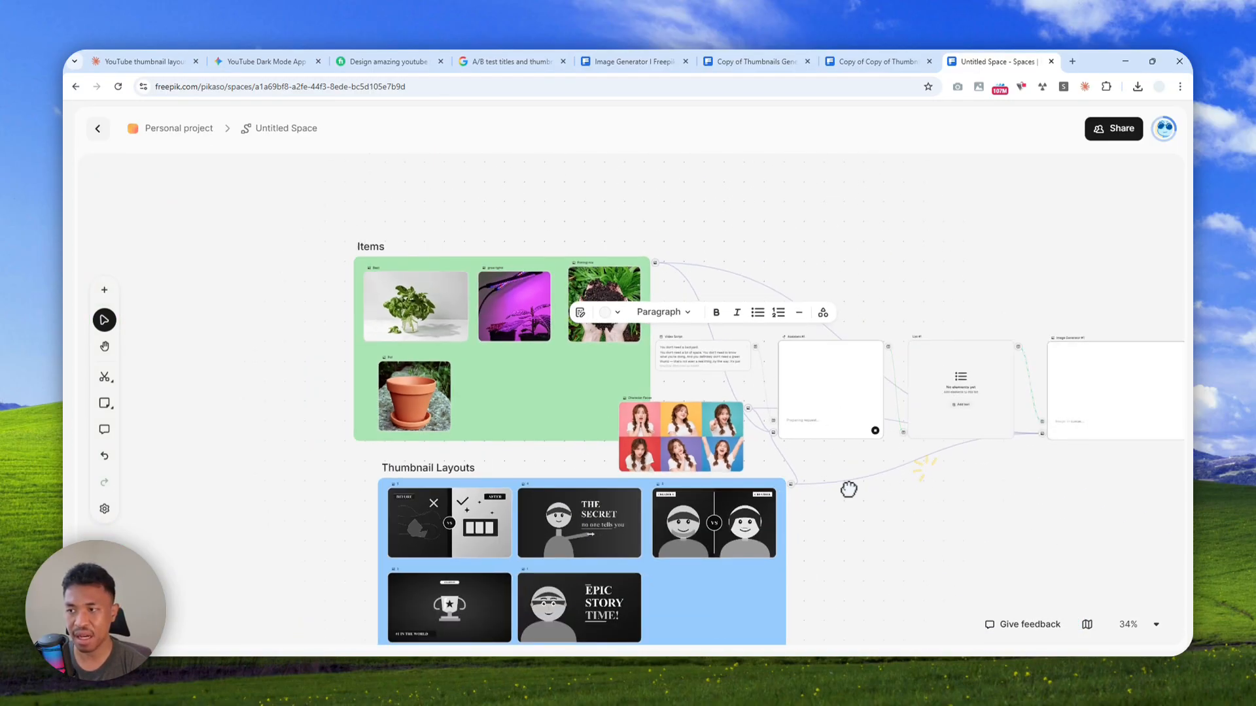
{"action": "left_click_drag", "start_coordinate": [849, 490], "coordinate": [576, 532]}
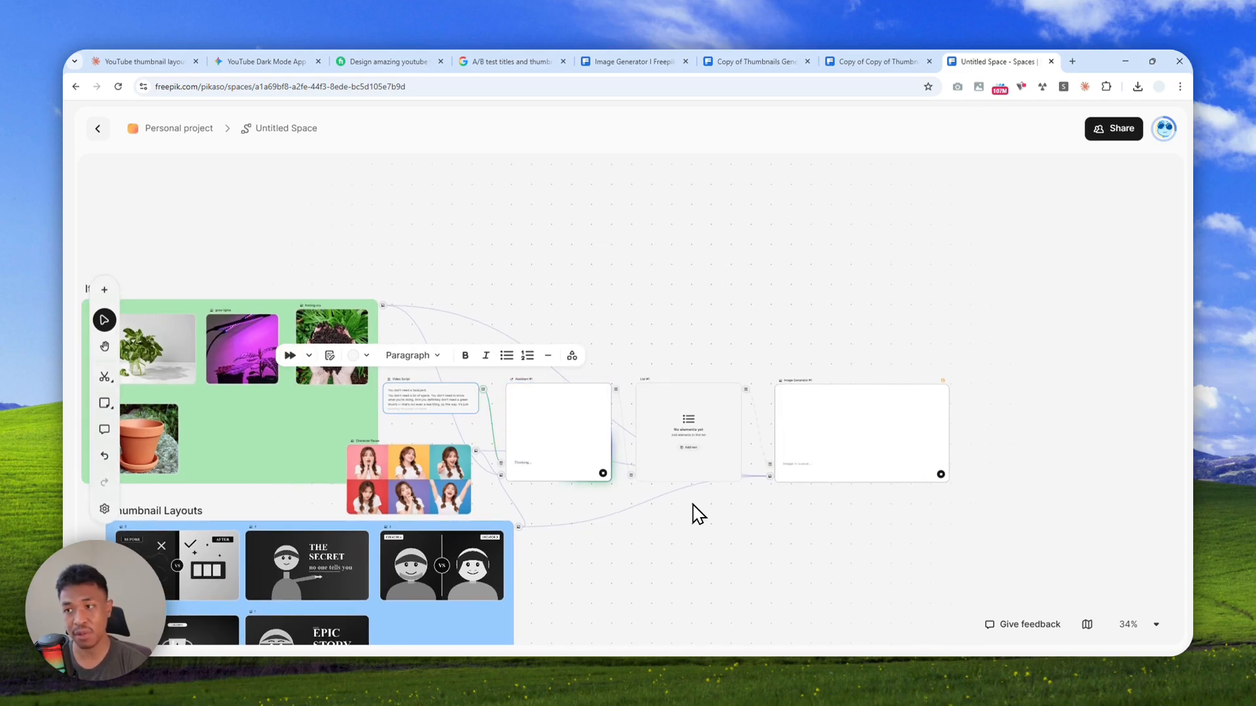
{"action": "scroll", "coordinate": [765, 477], "scroll_direction": "up", "scroll_amount": 3}
{"action": "scroll", "coordinate": [793, 463], "scroll_direction": "down", "scroll_amount": 2}
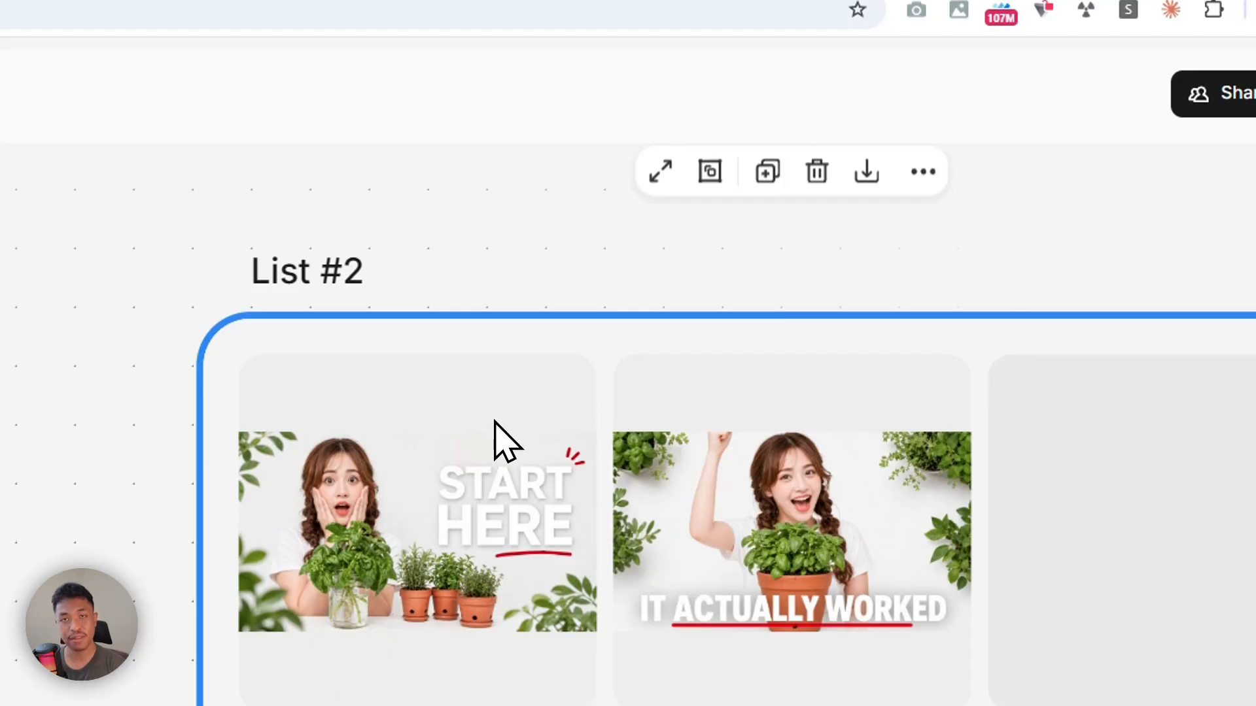
{"action": "scroll", "coordinate": [495, 425], "scroll_direction": "down", "scroll_amount": 3}
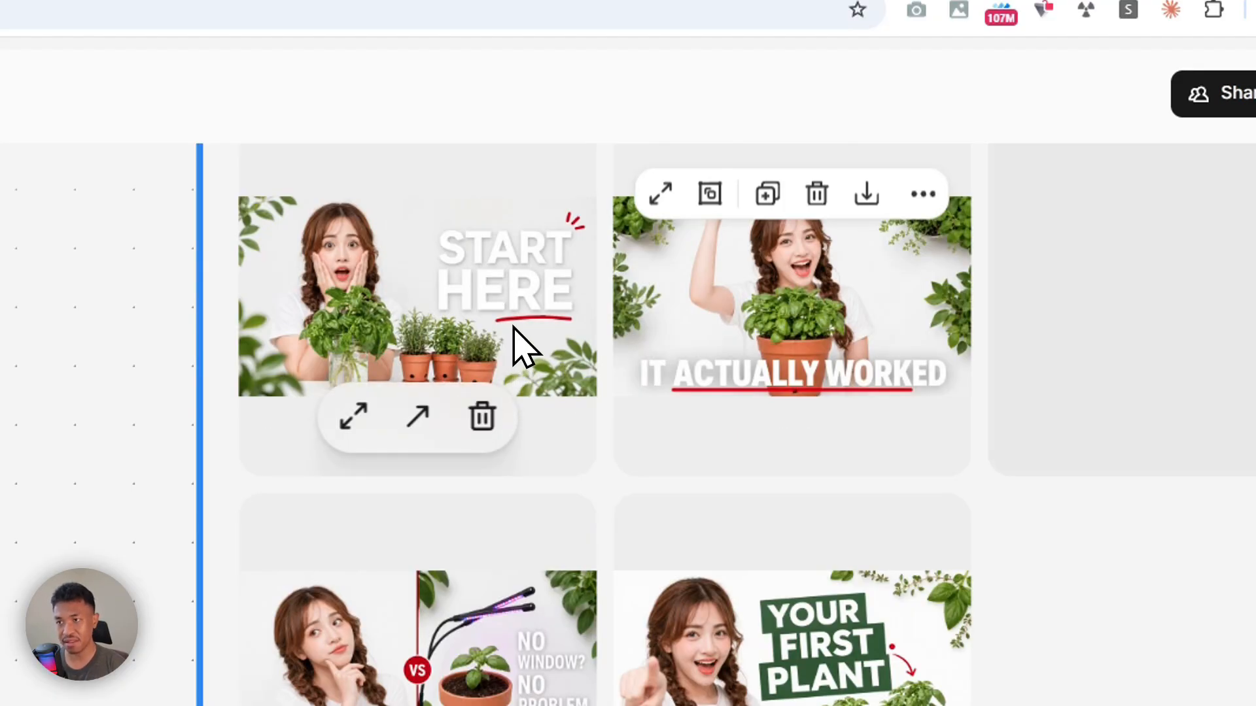
{"action": "scroll", "coordinate": [511, 356], "scroll_direction": "up", "scroll_amount": 3}
{"action": "scroll", "coordinate": [500, 435], "scroll_direction": "down", "scroll_amount": 3}
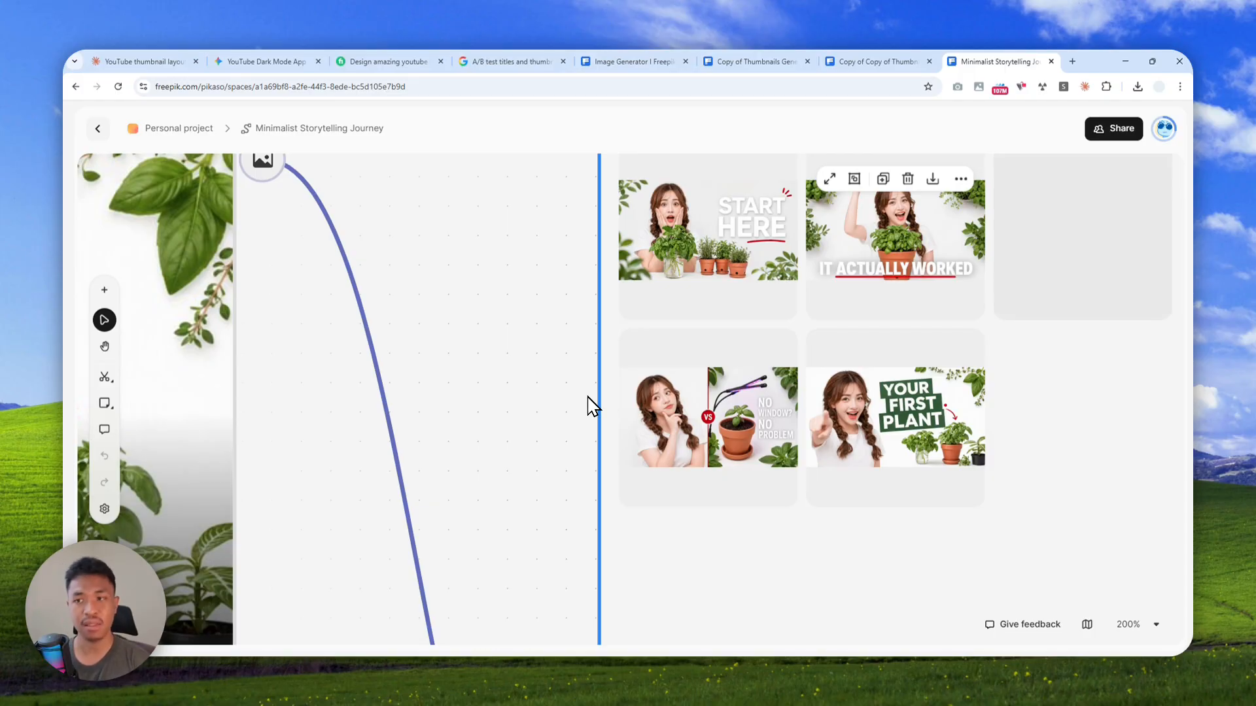
Set List #2 to Replace Items so that new images replace the existing ones
{"action": "scroll", "coordinate": [596, 392], "scroll_direction": "down", "scroll_amount": 3}
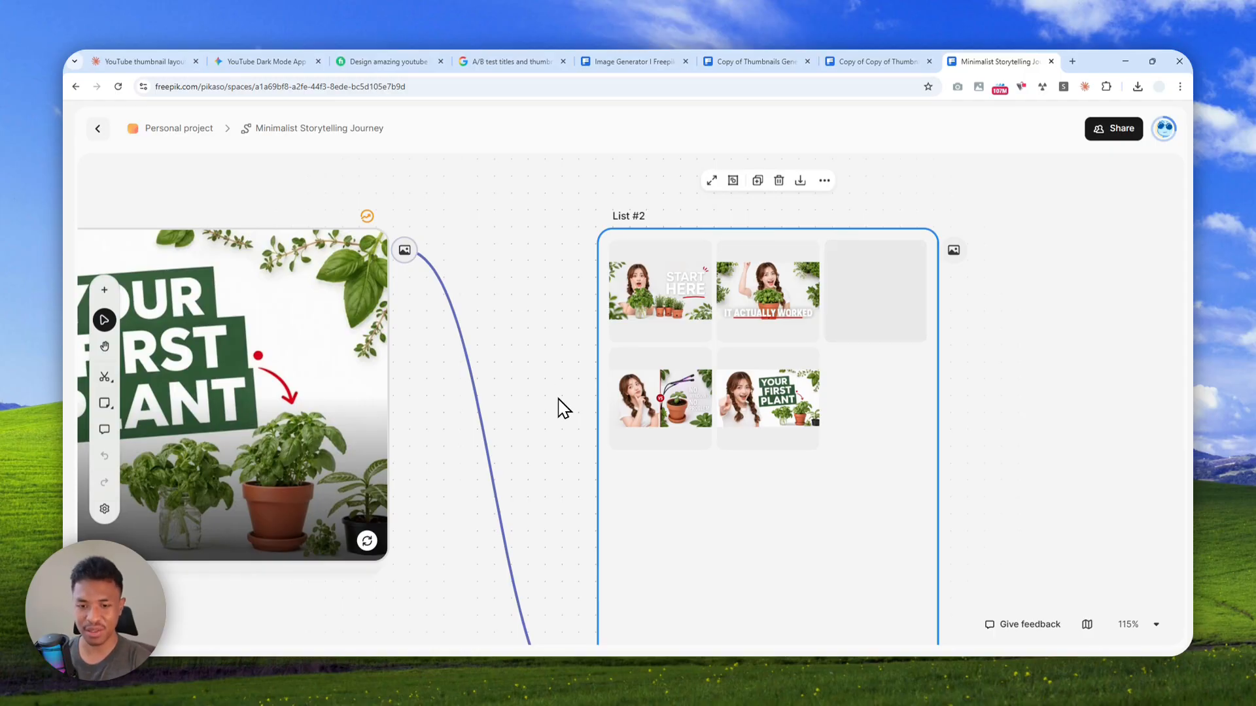
{"action": "scroll", "coordinate": [729, 445], "scroll_direction": "down", "scroll_amount": 3}
{"action": "scroll", "coordinate": [713, 497], "scroll_direction": "up", "scroll_amount": 5}
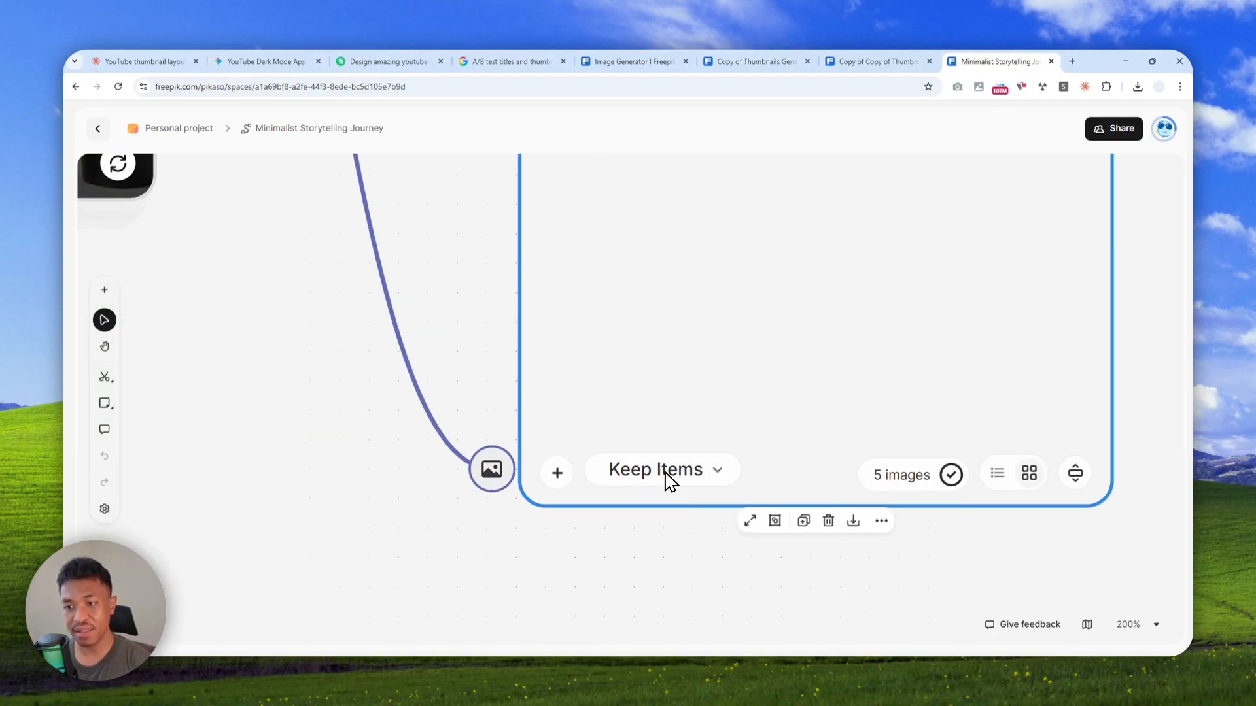
{"action": "left_click", "coordinate": [663, 476]}
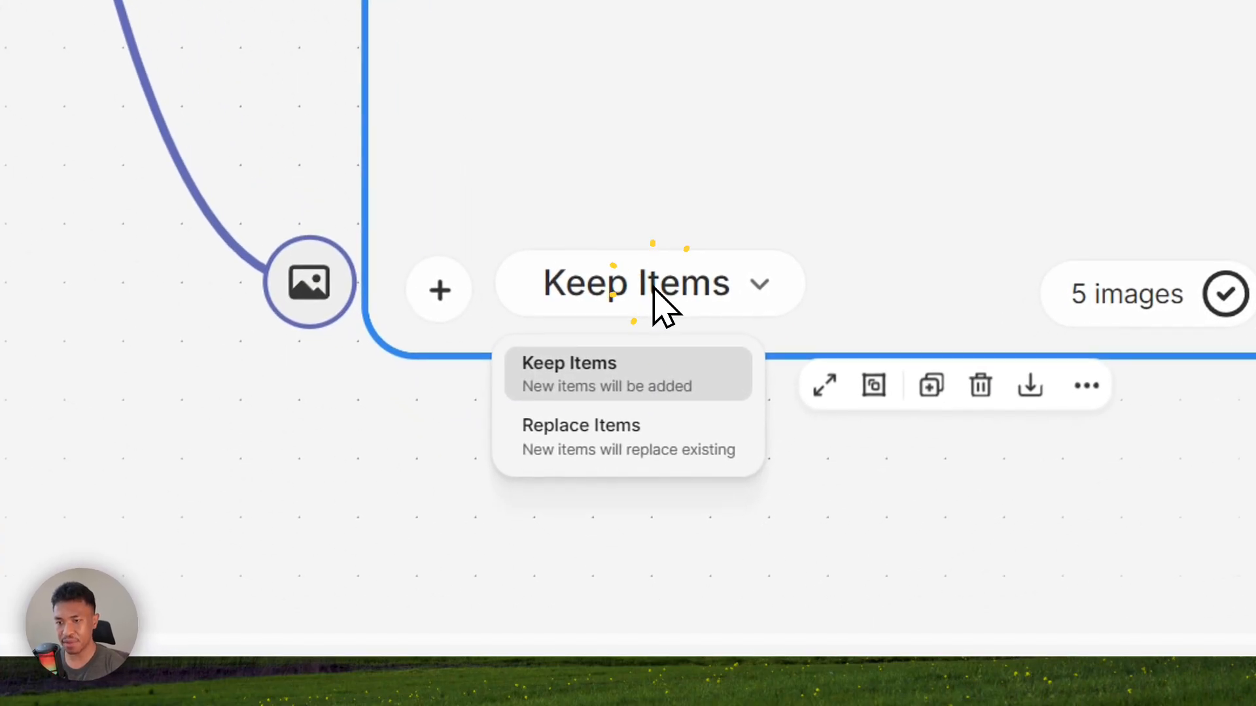
{"action": "left_click", "coordinate": [595, 445]}
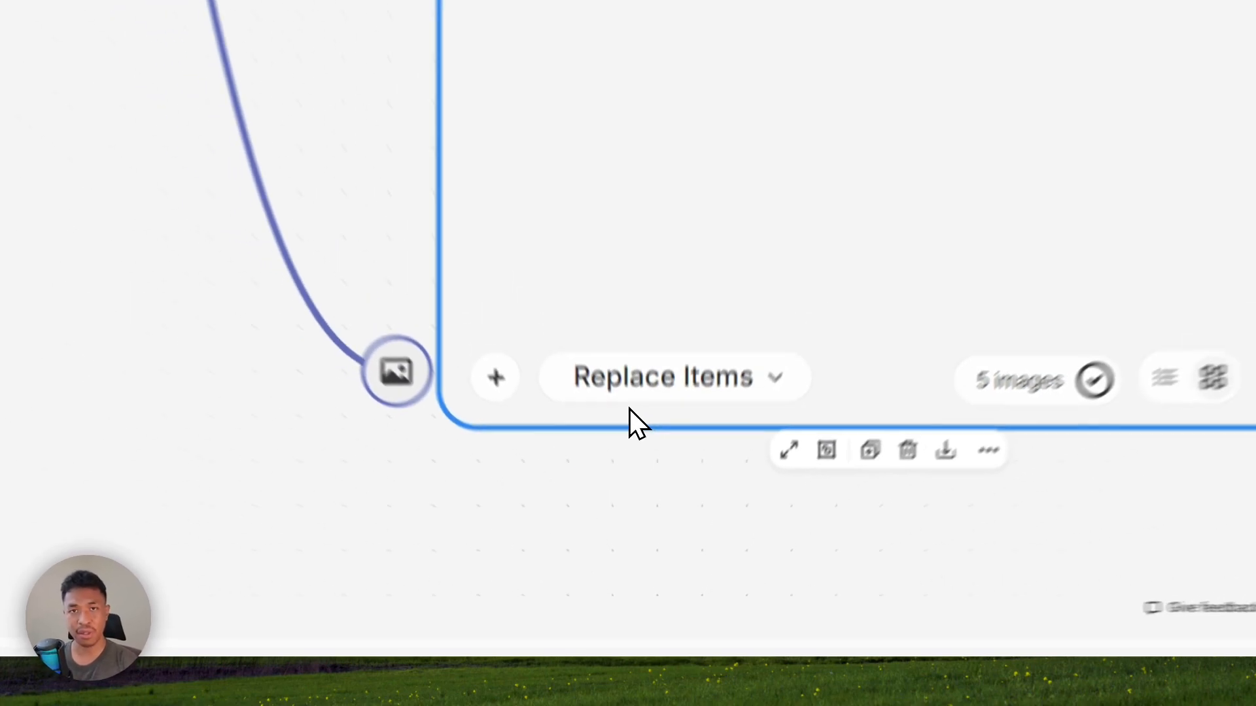
Set List #2 to Keep Items so that new thumbnails are added to the existing ones
{"action": "scroll", "coordinate": [660, 467], "scroll_direction": "up", "scroll_amount": 10}
{"action": "scroll", "coordinate": [692, 455], "scroll_direction": "down", "scroll_amount": 2}
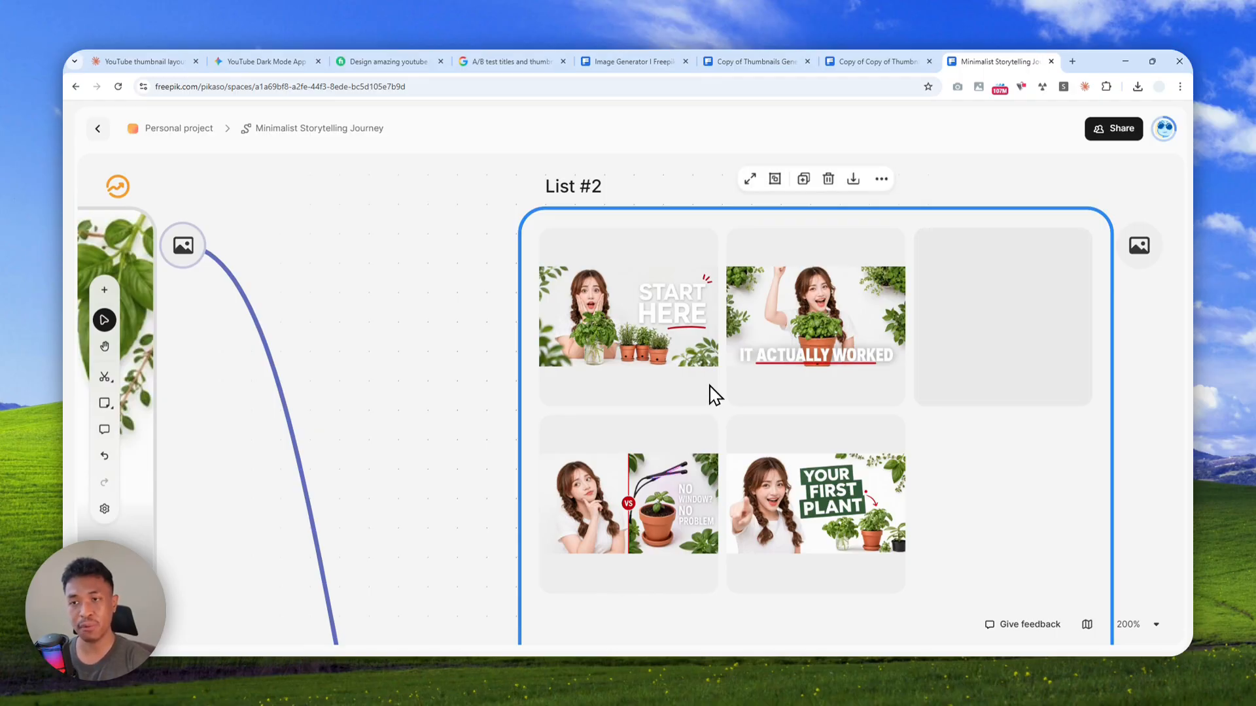
{"action": "scroll", "coordinate": [785, 382], "scroll_direction": "down", "scroll_amount": 5}
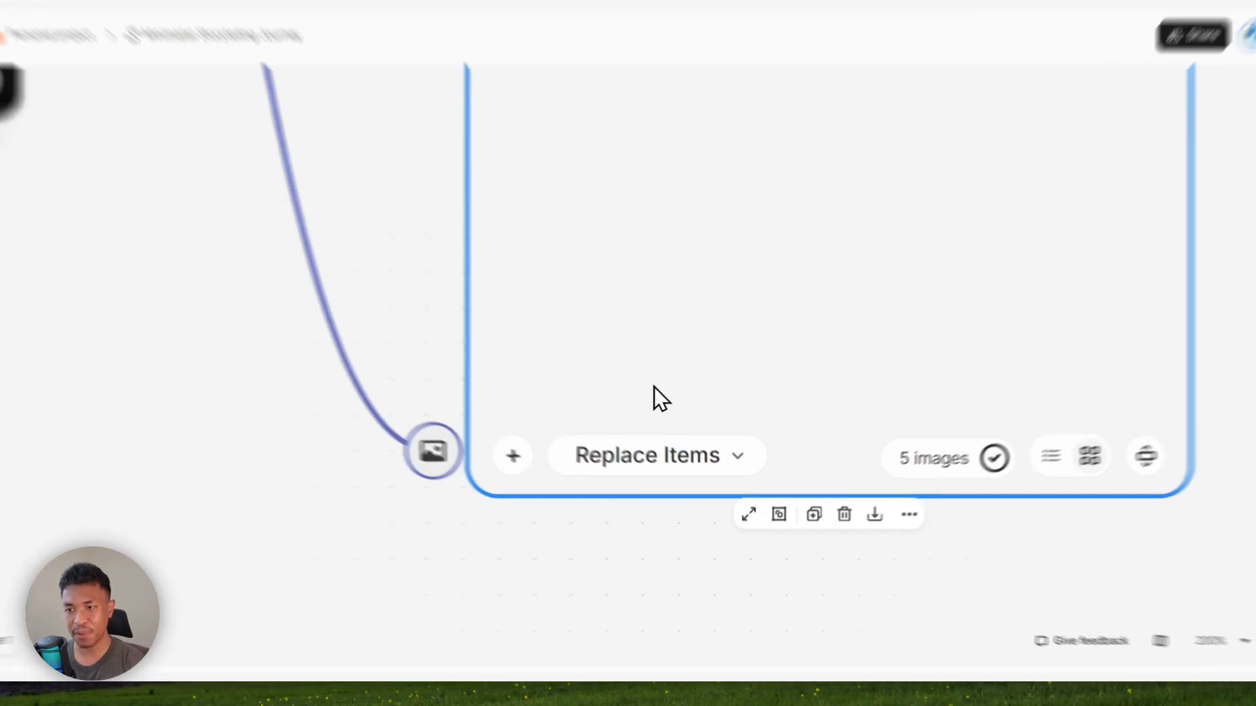
{"action": "left_click", "coordinate": [624, 457]}
{"action": "left_click", "coordinate": [619, 528]}
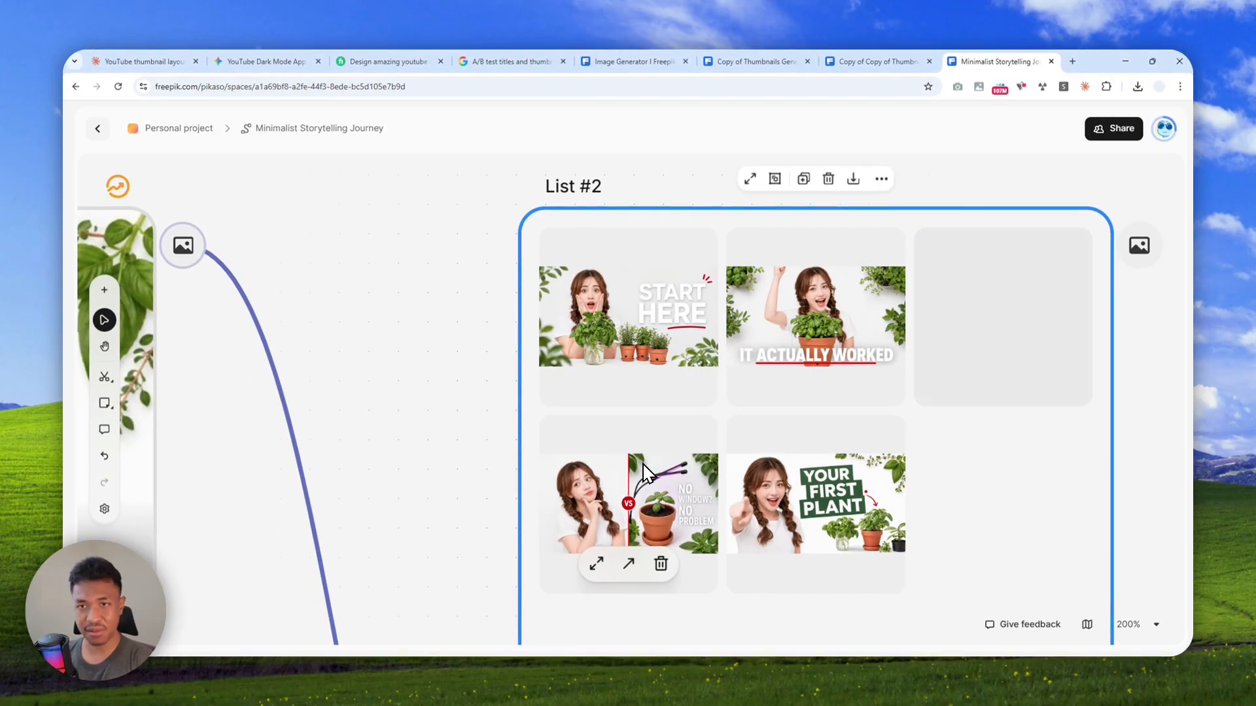
{"action": "scroll", "coordinate": [548, 366], "scroll_direction": "down", "scroll_amount": 6}
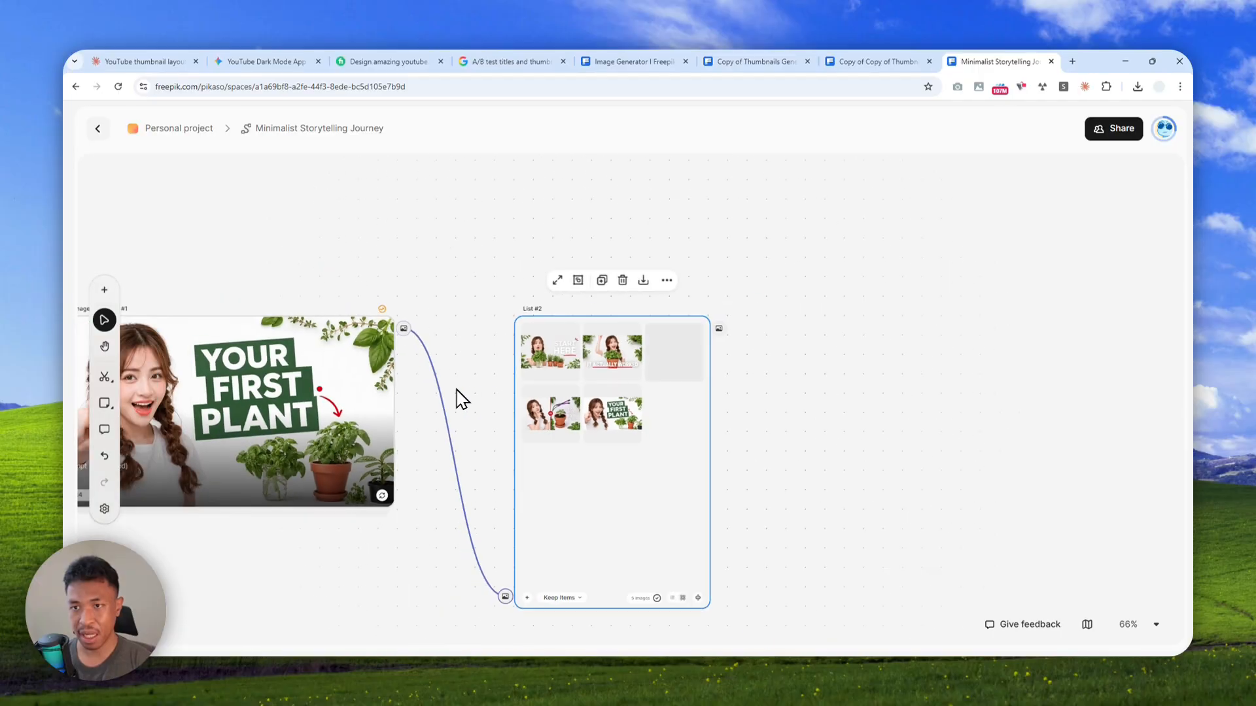
Set List #1 to Replace Items so that new prompts overwrite the existing ones
{"action": "left_click_drag", "start_coordinate": [437, 325], "coordinate": [890, 227]}
{"action": "scroll", "coordinate": [549, 493], "scroll_direction": "left", "scroll_amount": 8}
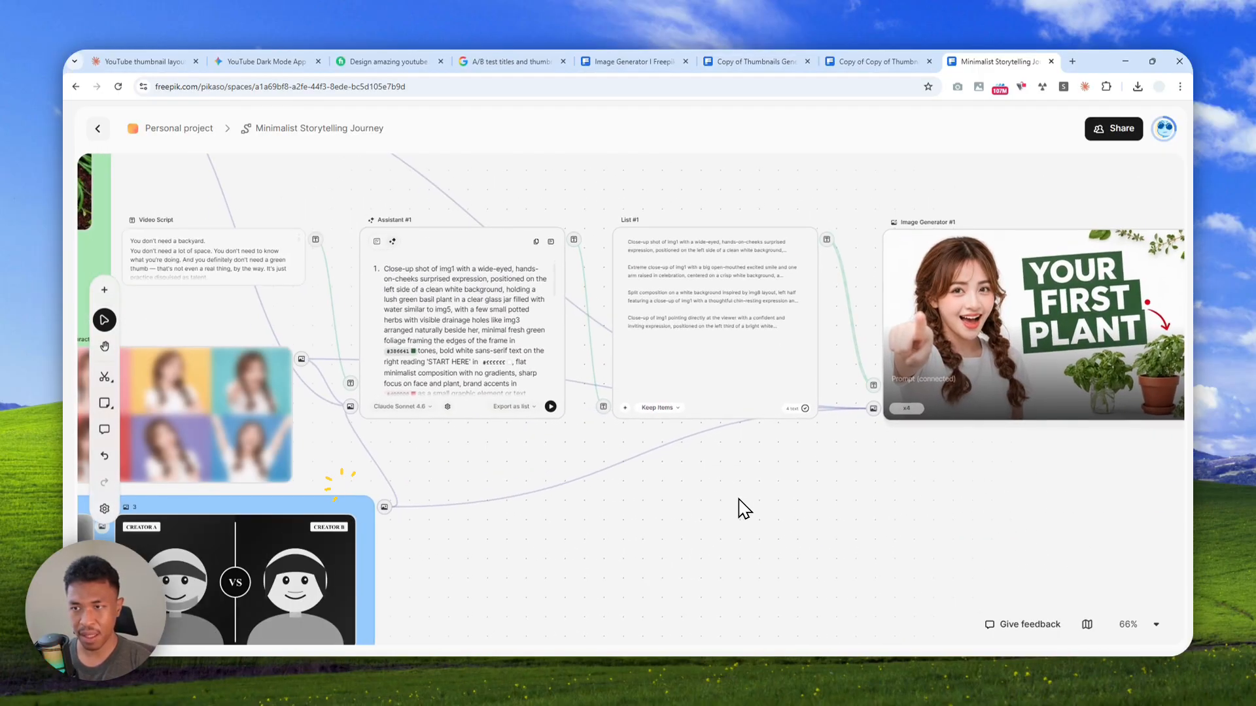
{"action": "scroll", "coordinate": [651, 409], "scroll_direction": "up", "scroll_amount": 4}
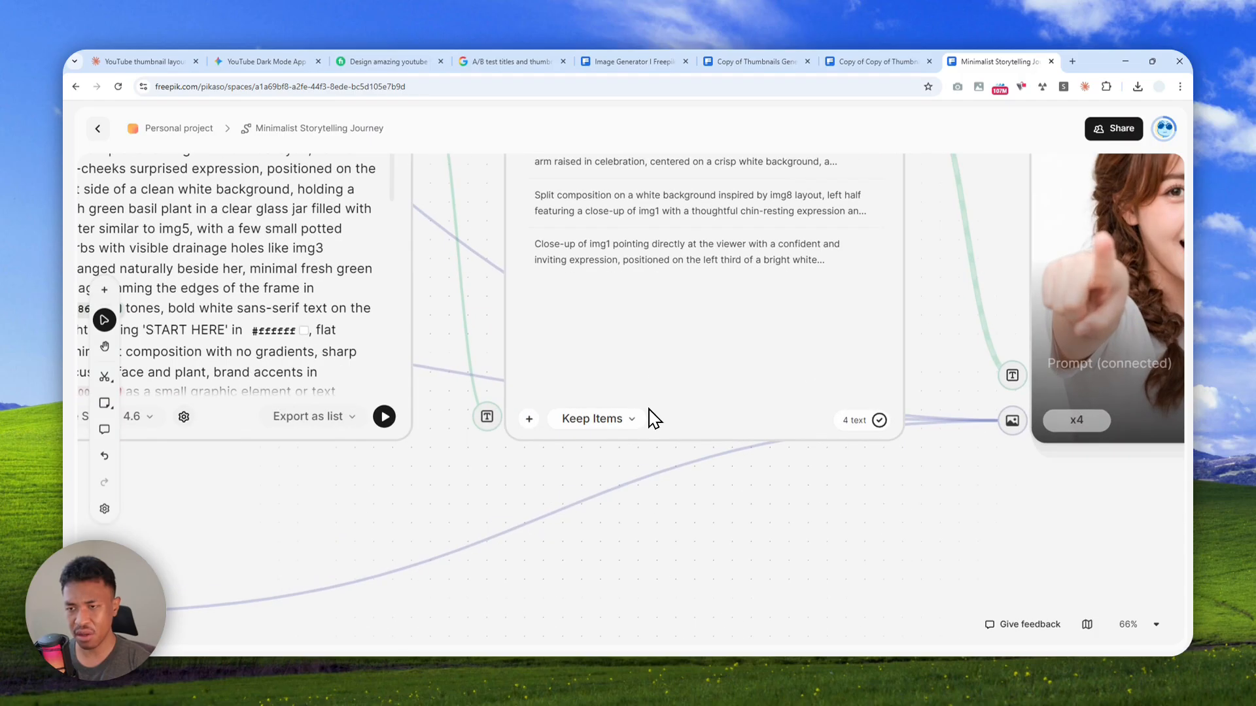
{"action": "scroll", "coordinate": [647, 395], "scroll_direction": "up", "scroll_amount": 2}
{"action": "left_click", "coordinate": [597, 537]}
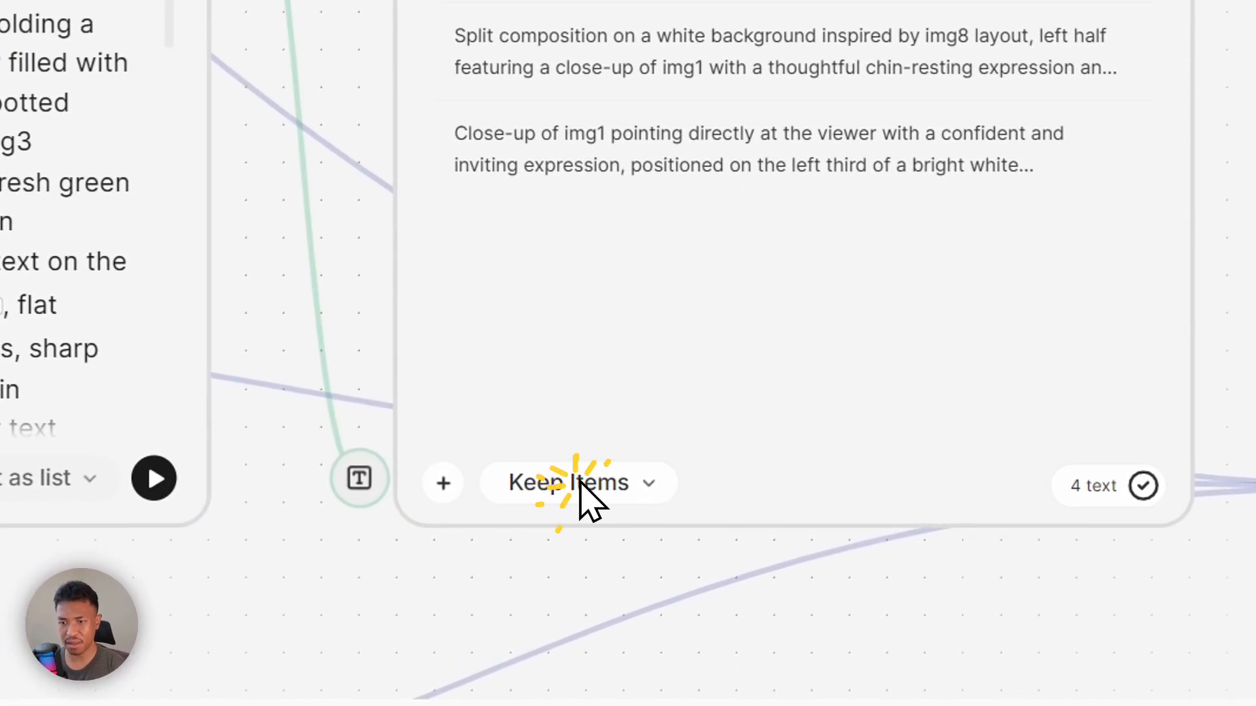
{"action": "left_click", "coordinate": [602, 484]}
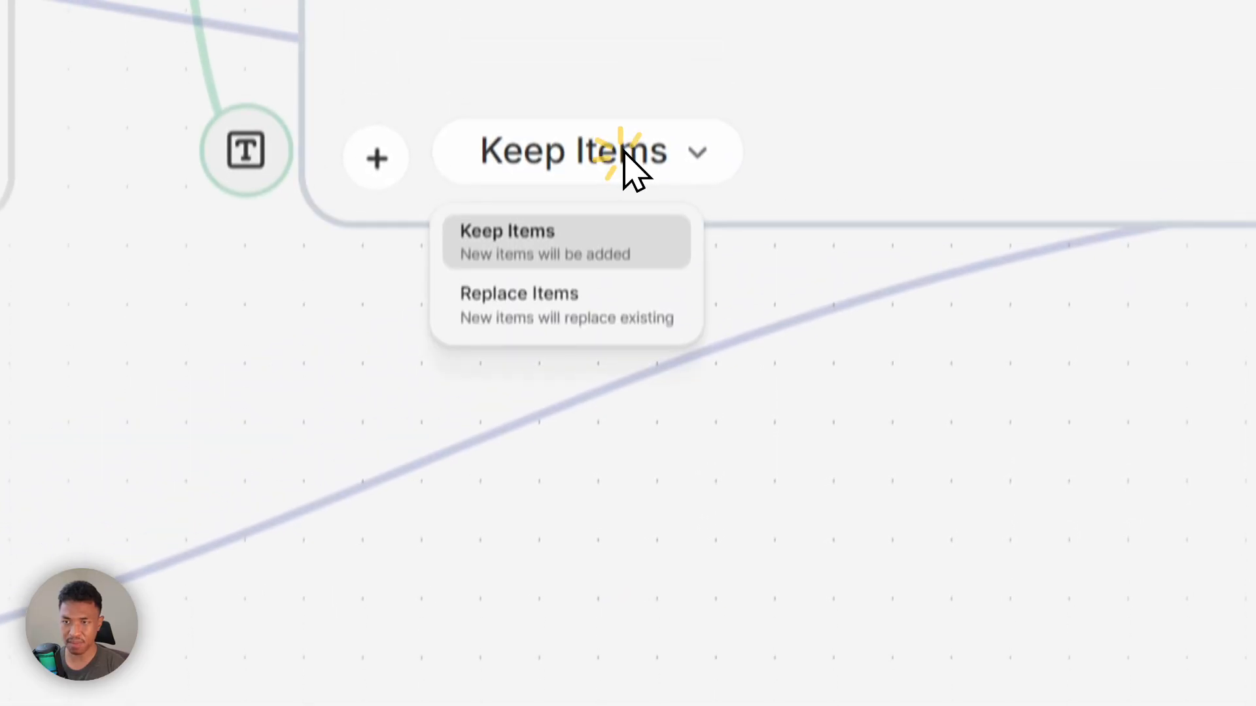
{"action": "left_click", "coordinate": [569, 315]}
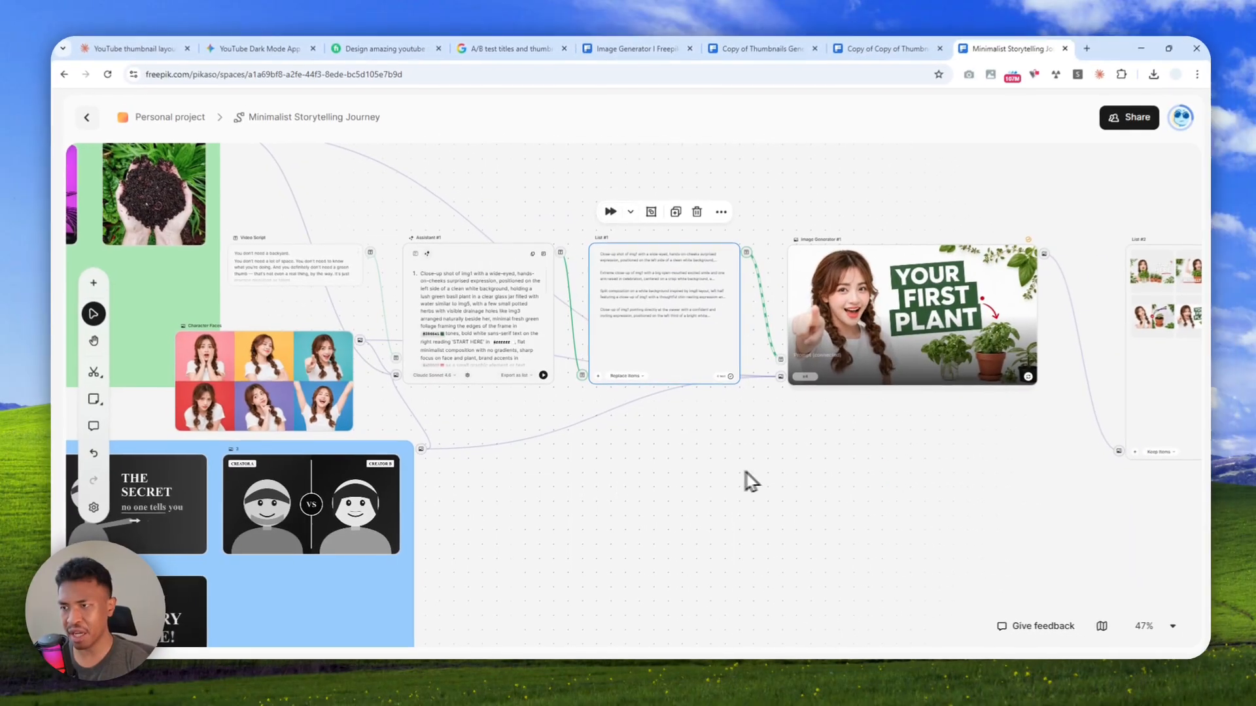
Examine the workflow from List #2 back to the thumbnail layouts, character faces and item references
{"action": "left_click_drag", "start_coordinate": [900, 479], "coordinate": [441, 526]}
{"action": "scroll", "coordinate": [719, 343], "scroll_direction": "up", "scroll_amount": 6}
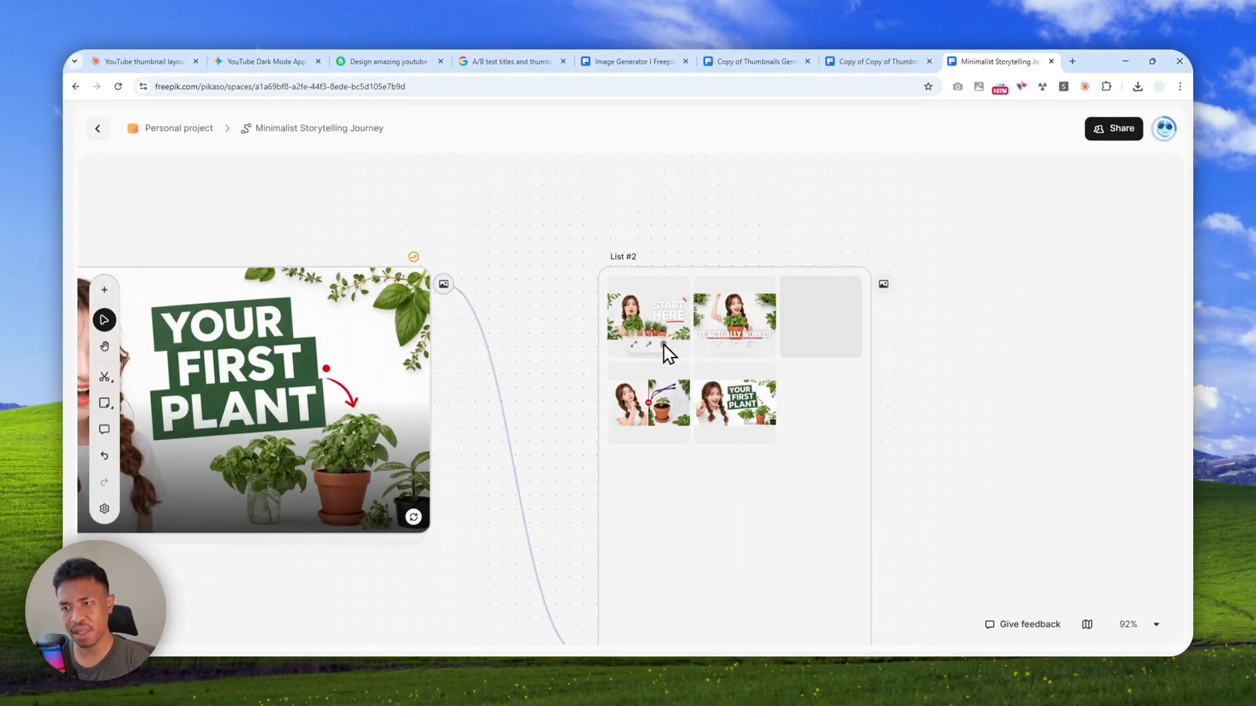
{"action": "mouse_move", "coordinate": [641, 345]}
{"action": "scroll", "coordinate": [640, 358], "scroll_direction": "down", "scroll_amount": 6}
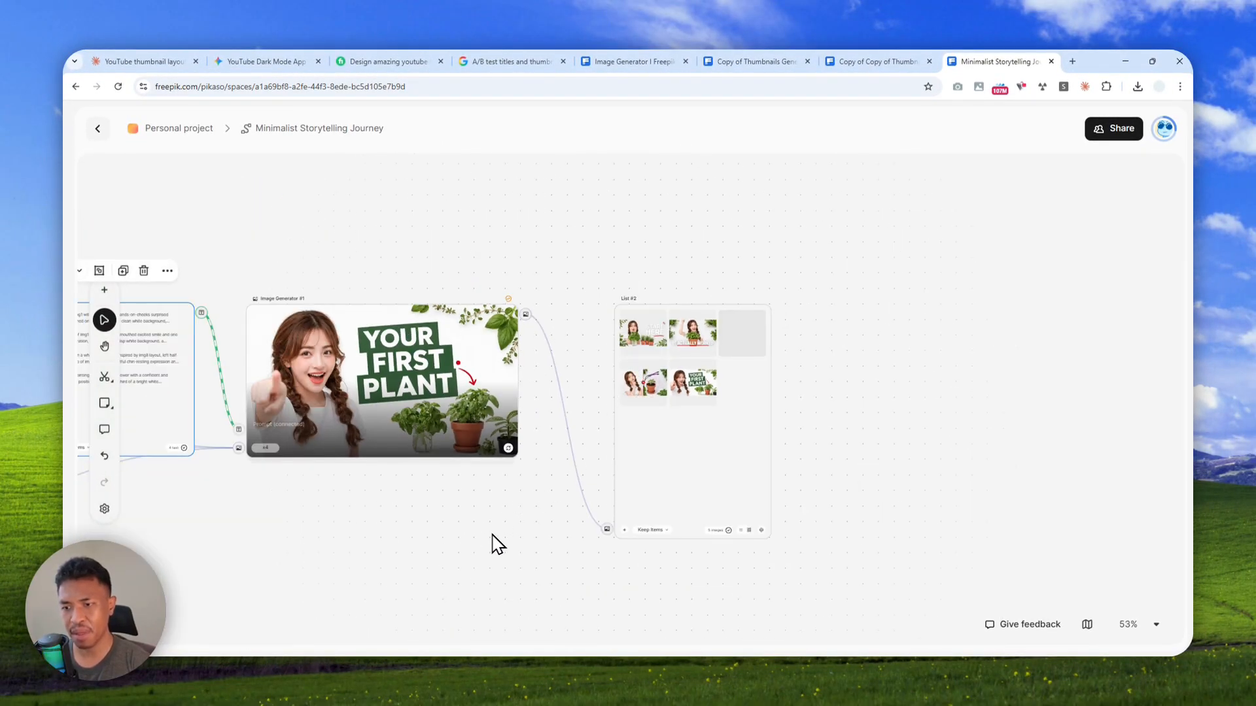
{"action": "left_click_drag", "start_coordinate": [396, 548], "coordinate": [948, 415]}
{"action": "left_click_drag", "start_coordinate": [523, 516], "coordinate": [918, 416]}
{"action": "left_click_drag", "start_coordinate": [796, 445], "coordinate": [976, 484]}
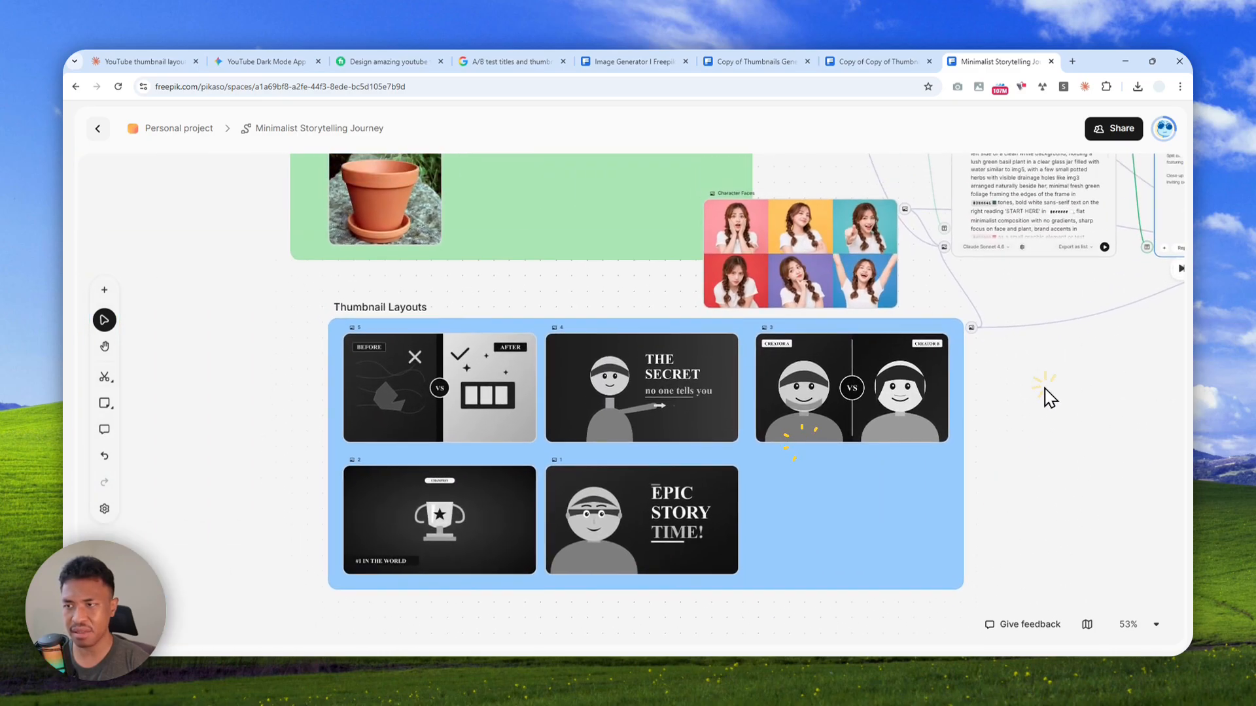
{"action": "left_click_drag", "start_coordinate": [1044, 397], "coordinate": [773, 573]}
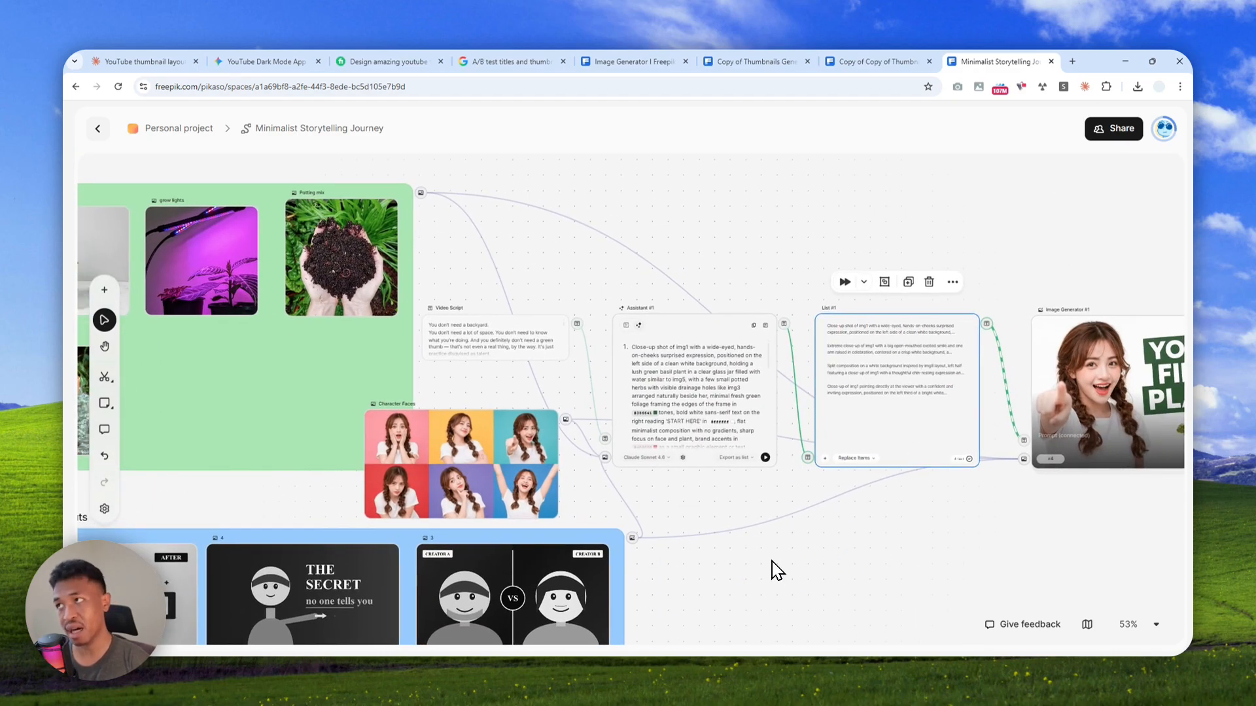
Add "I prefer dark colored-text" to the Additional Brand Notes in Assistant #1's prompt
{"action": "scroll", "coordinate": [705, 414], "scroll_direction": "up", "scroll_amount": 5}
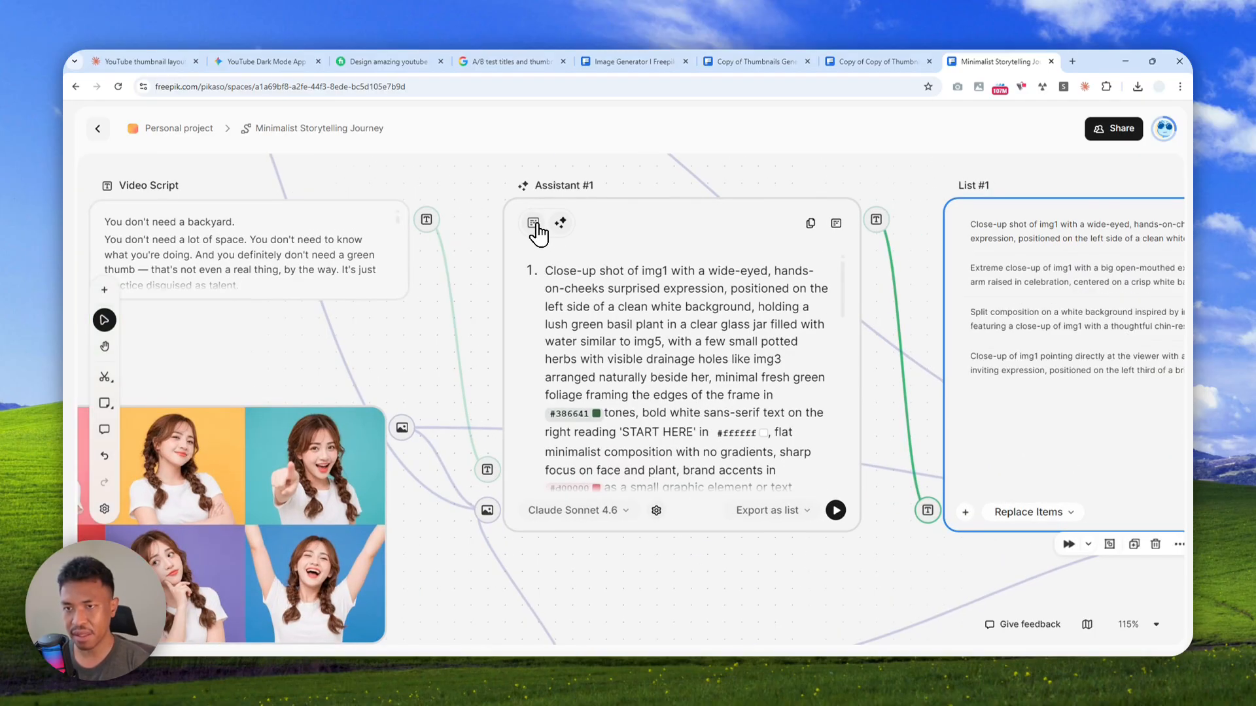
{"action": "left_click", "coordinate": [533, 223]}
{"action": "scroll", "coordinate": [695, 382], "scroll_direction": "down", "scroll_amount": 4}
{"action": "scroll", "coordinate": [716, 374], "scroll_direction": "up", "scroll_amount": 4}
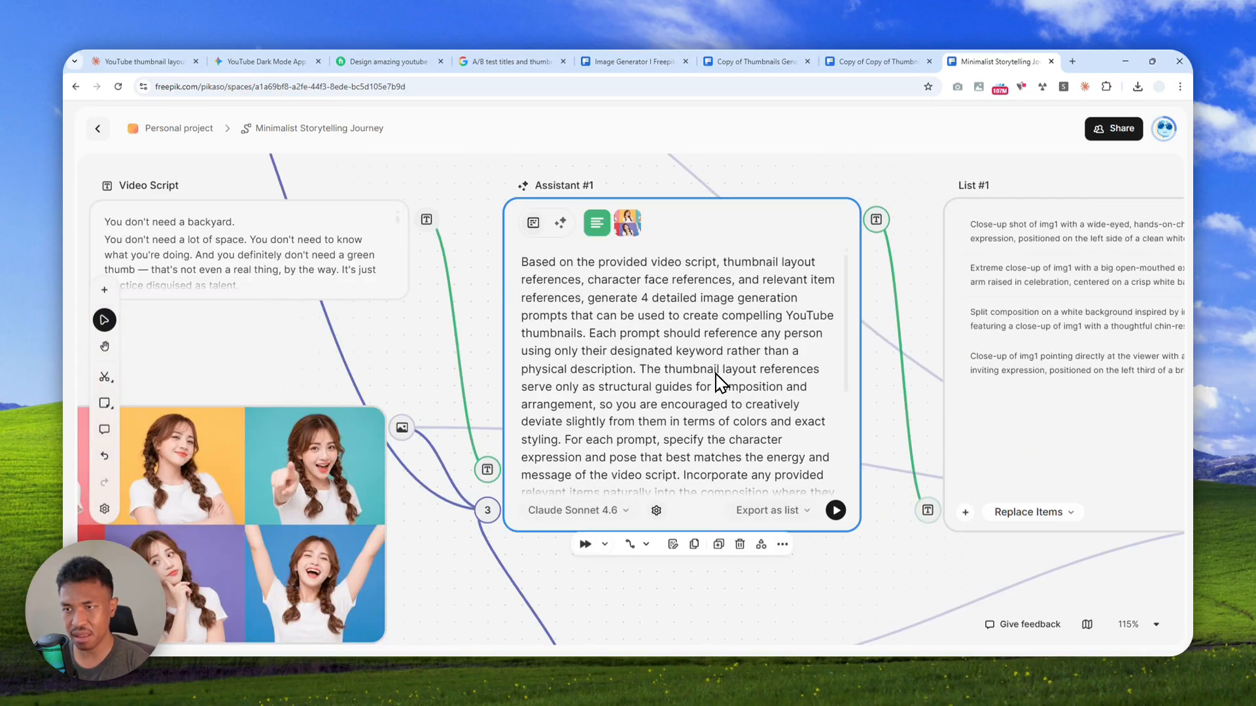
{"action": "scroll", "coordinate": [837, 347], "scroll_direction": "down", "scroll_amount": 5}
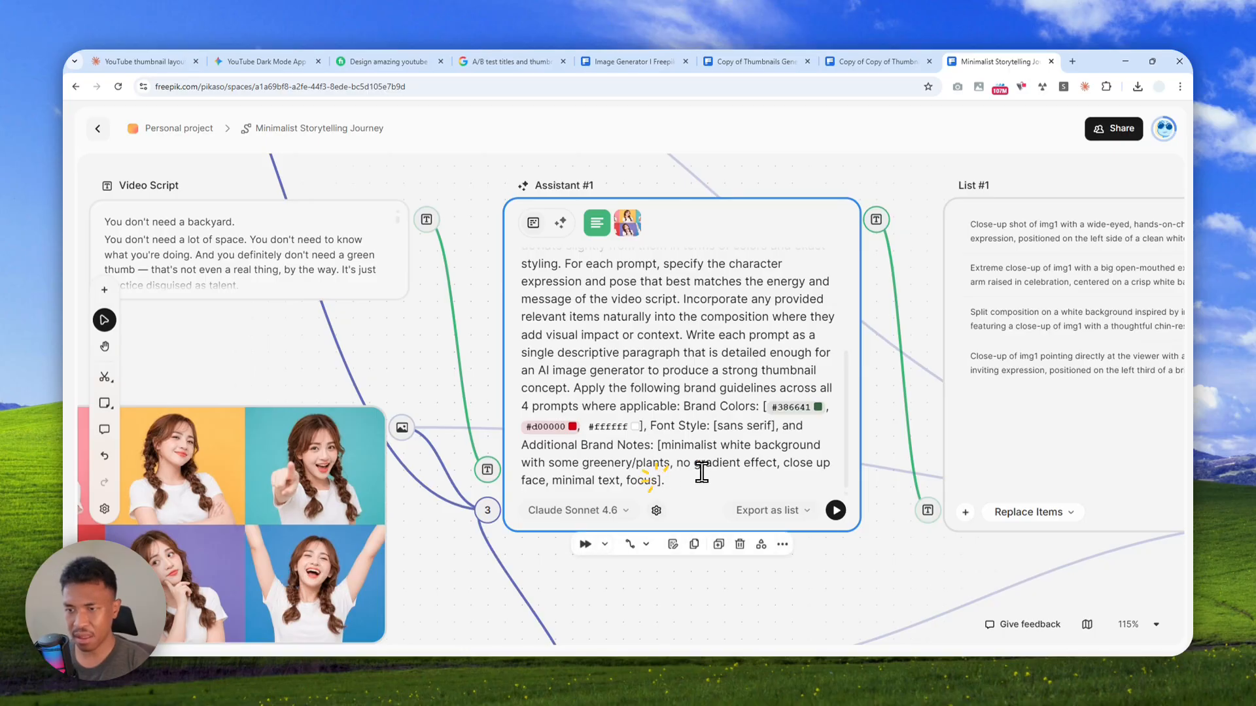
{"action": "scroll", "coordinate": [659, 484], "scroll_direction": "up", "scroll_amount": 5}
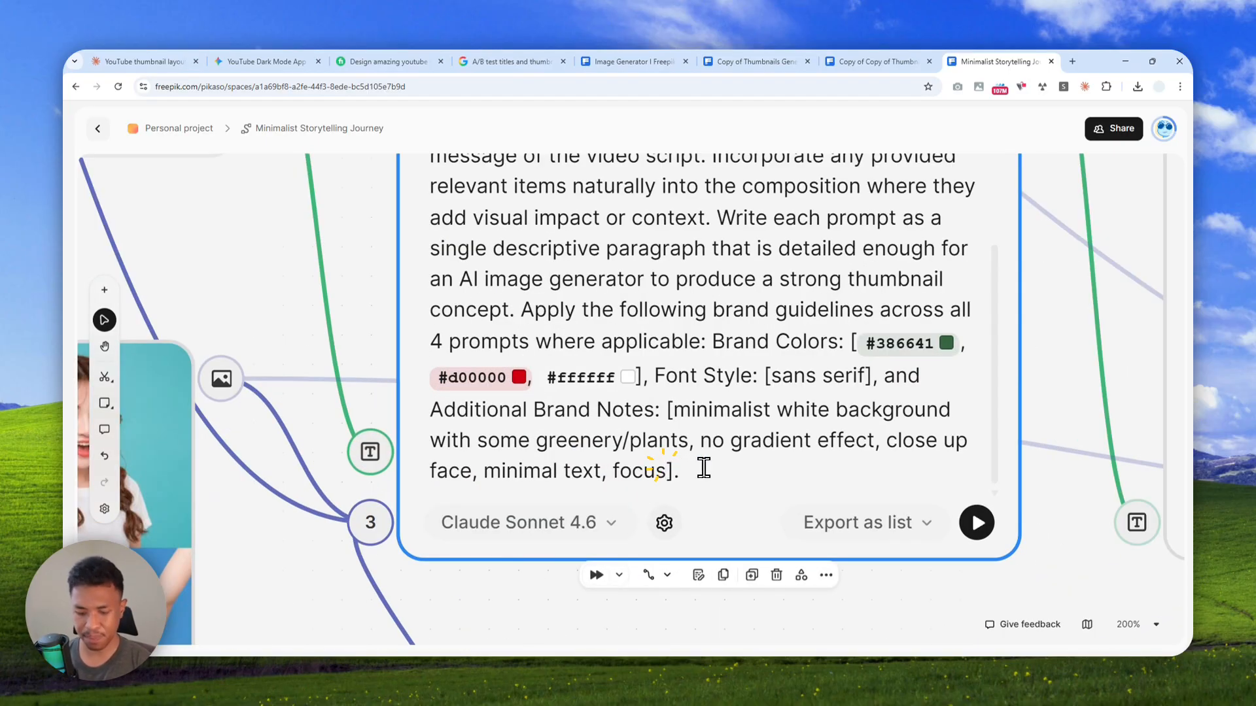
{"action": "type", "text": "I p"}
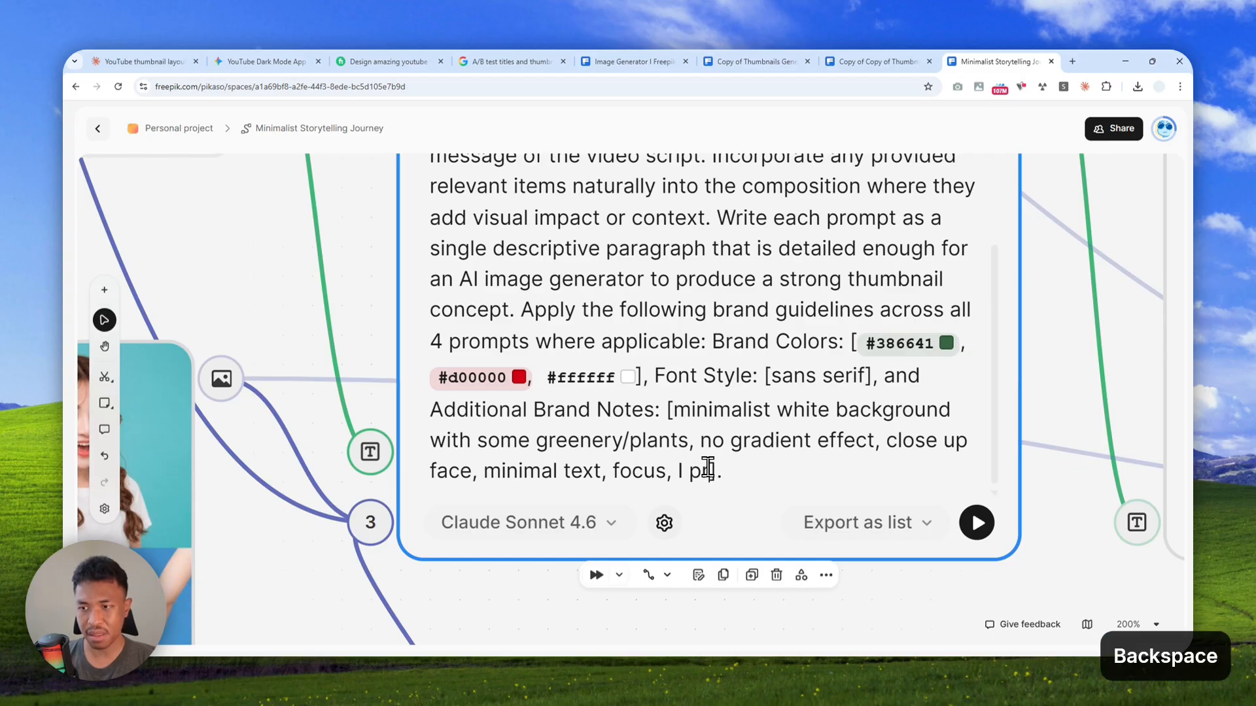
{"action": "type", "text": "refer dark colored-text"}
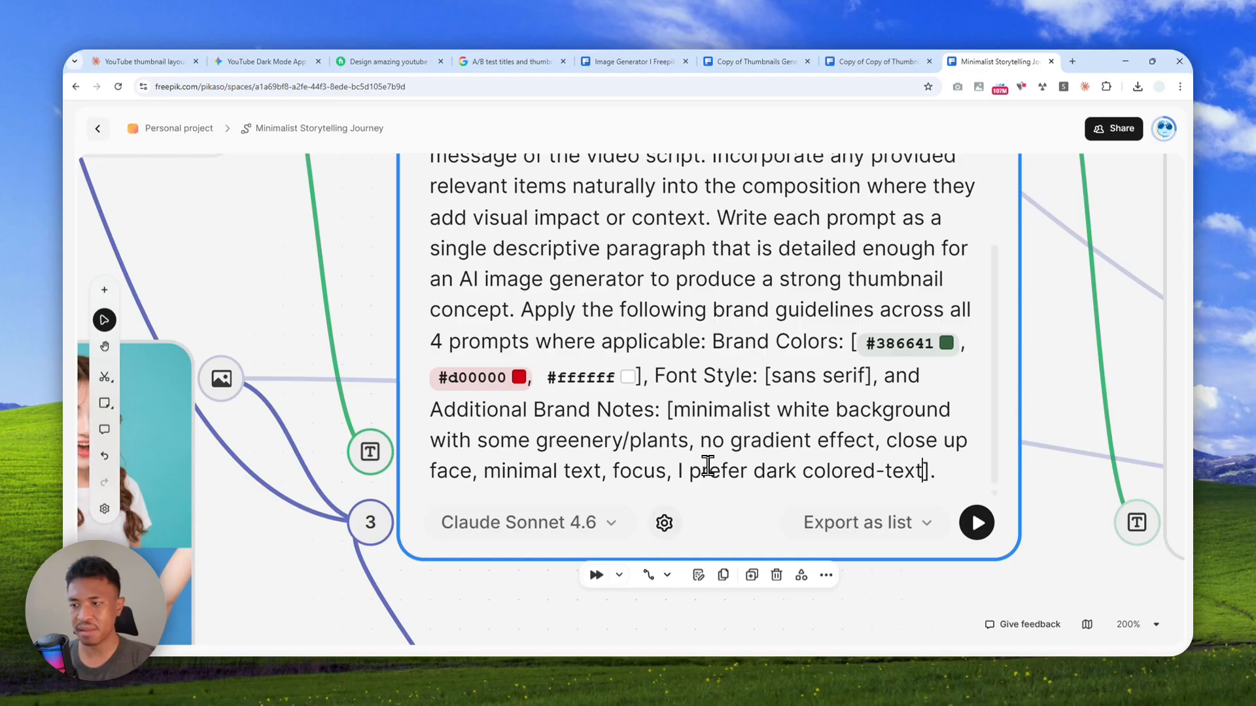
Run the workflow from the Video Script node with the revised Assistant prompt
{"action": "scroll", "coordinate": [708, 465], "scroll_direction": "down", "scroll_amount": 10}
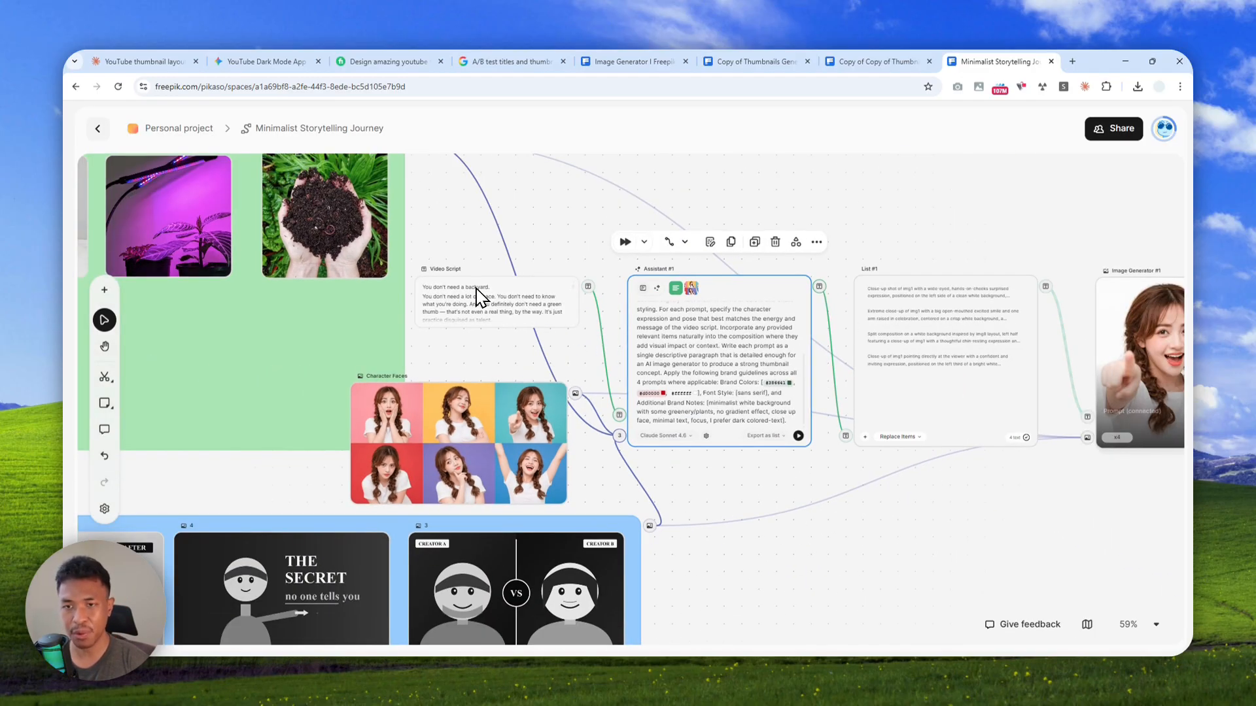
{"action": "left_click", "coordinate": [476, 294]}
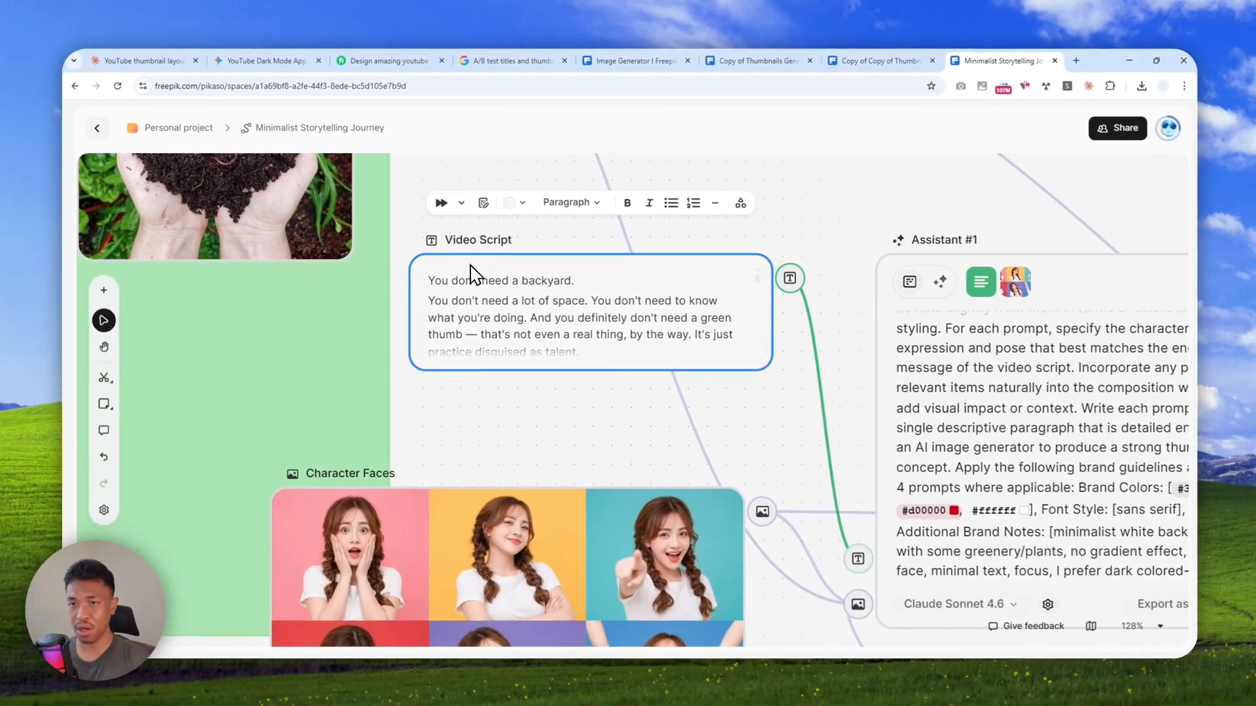
{"action": "left_click", "coordinate": [437, 204]}
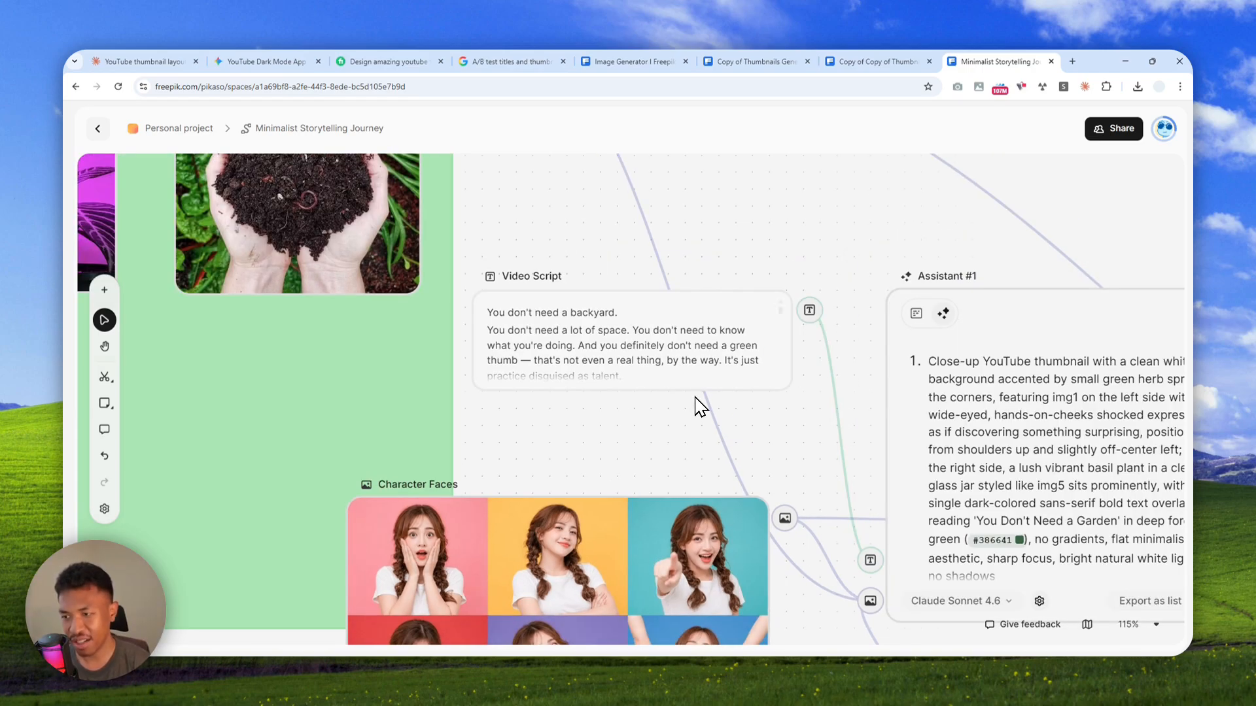
Examine the newly generated thumbnails in List #2 and compare their text with the earlier ones
{"action": "scroll", "coordinate": [683, 402], "scroll_direction": "down", "scroll_amount": 5}
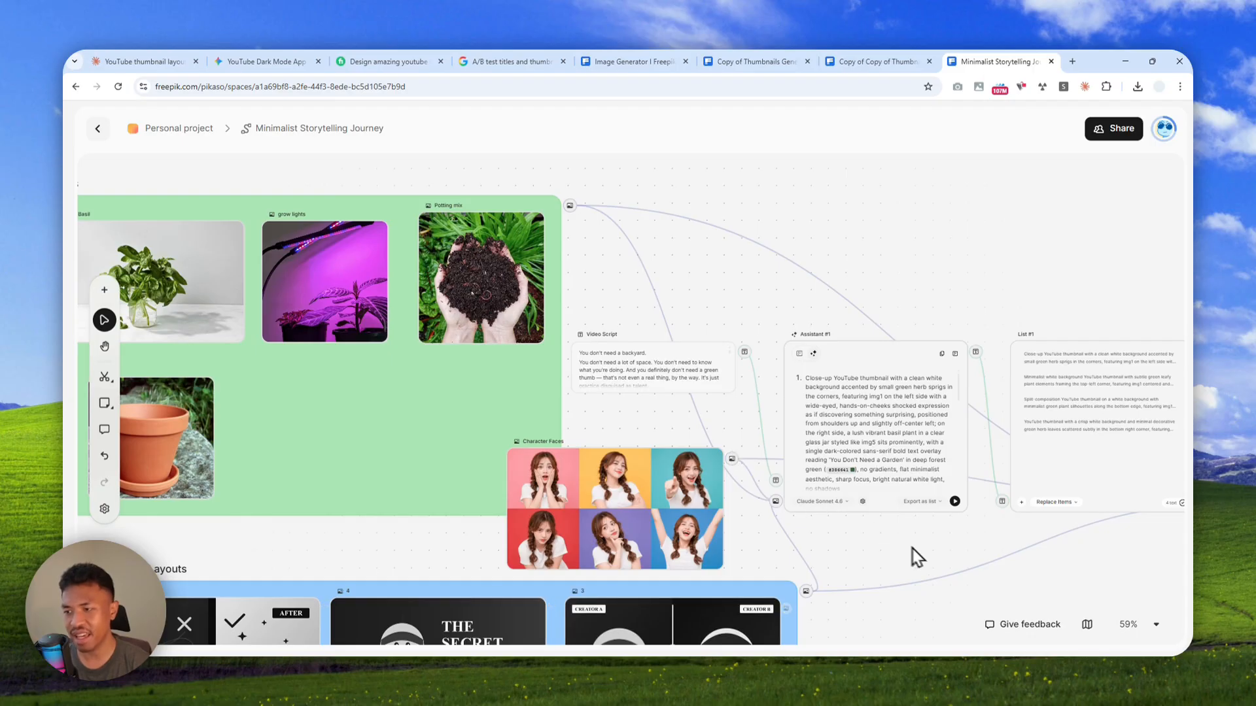
{"action": "left_click_drag", "start_coordinate": [1102, 570], "coordinate": [505, 529]}
{"action": "left_click_drag", "start_coordinate": [833, 550], "coordinate": [289, 514]}
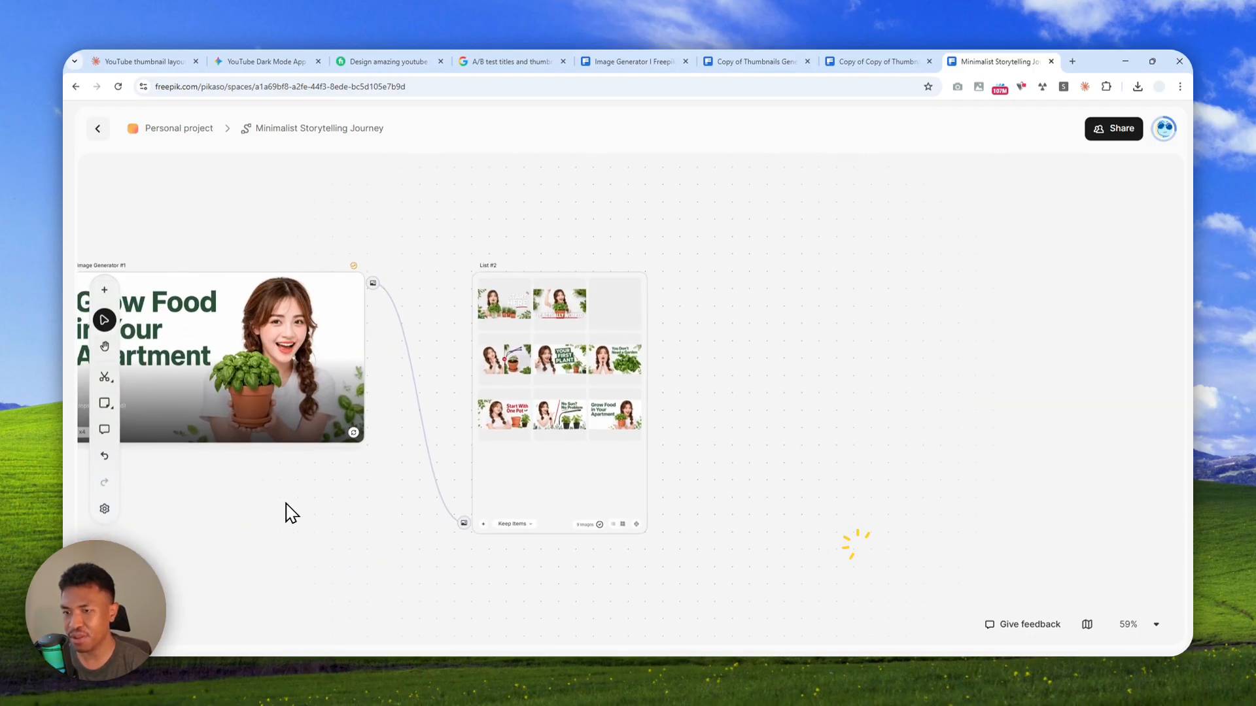
{"action": "scroll", "coordinate": [563, 378], "scroll_direction": "up", "scroll_amount": 6}
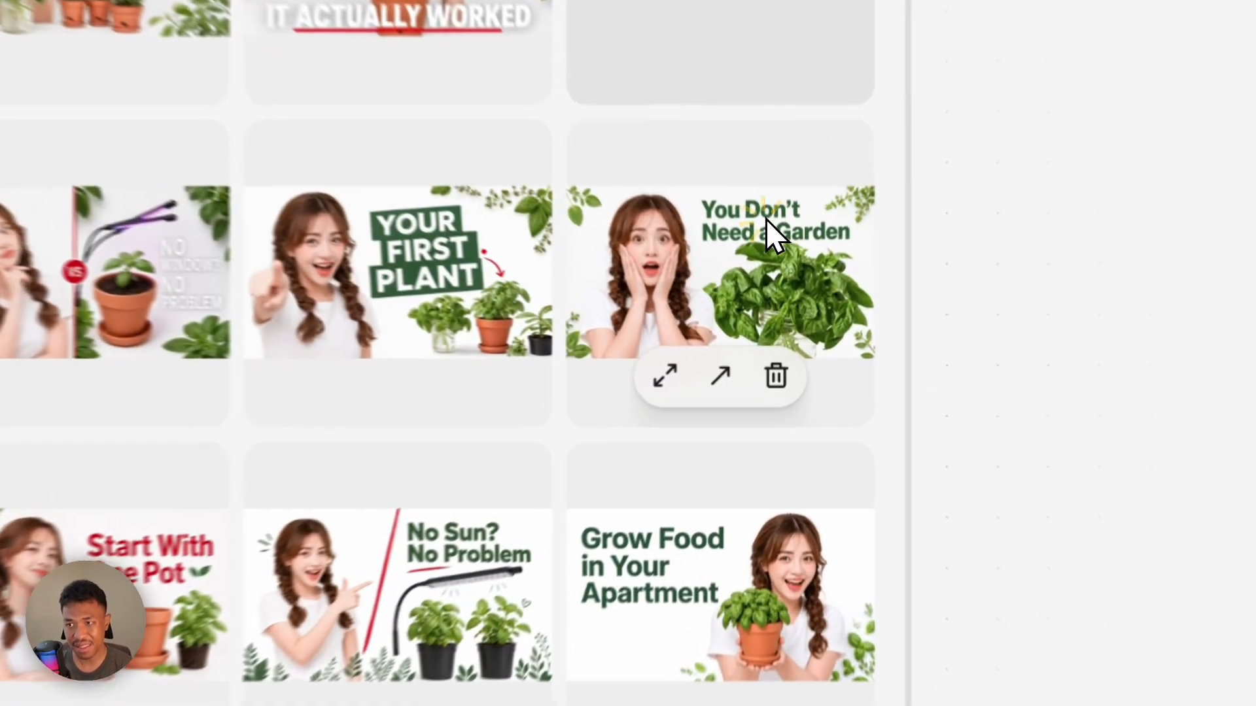
{"action": "left_click", "coordinate": [772, 287]}
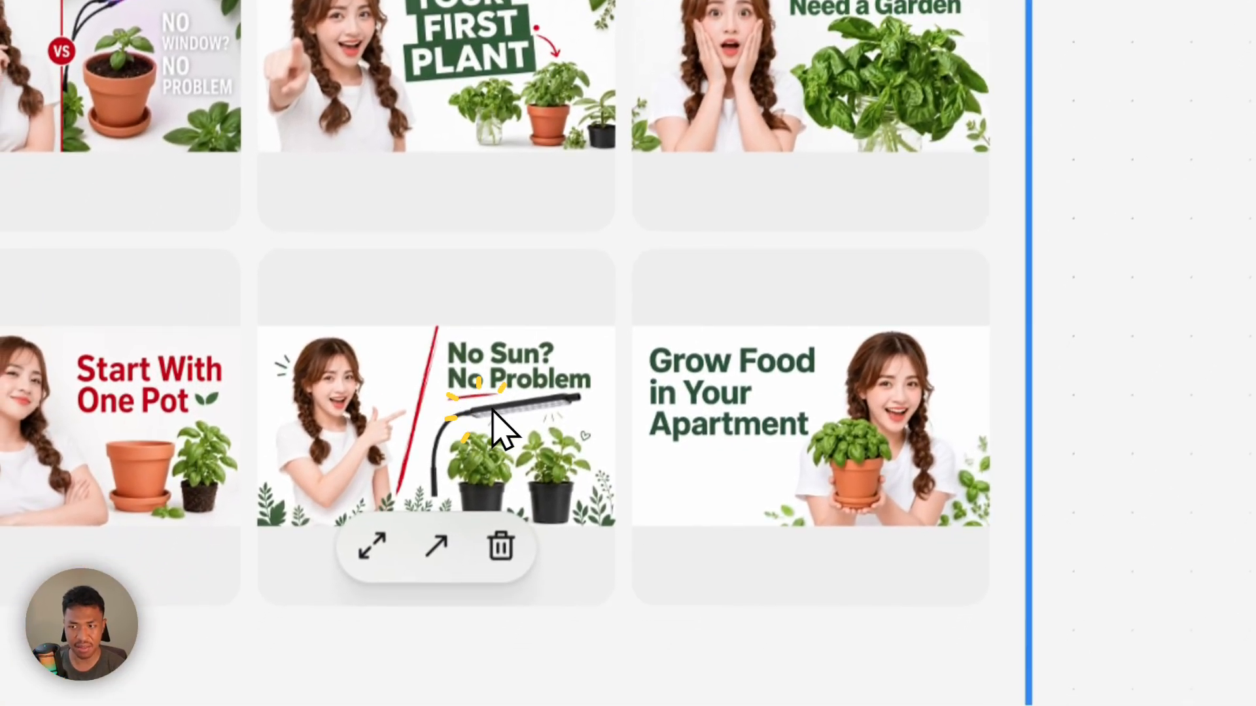
{"action": "left_click", "coordinate": [662, 591]}
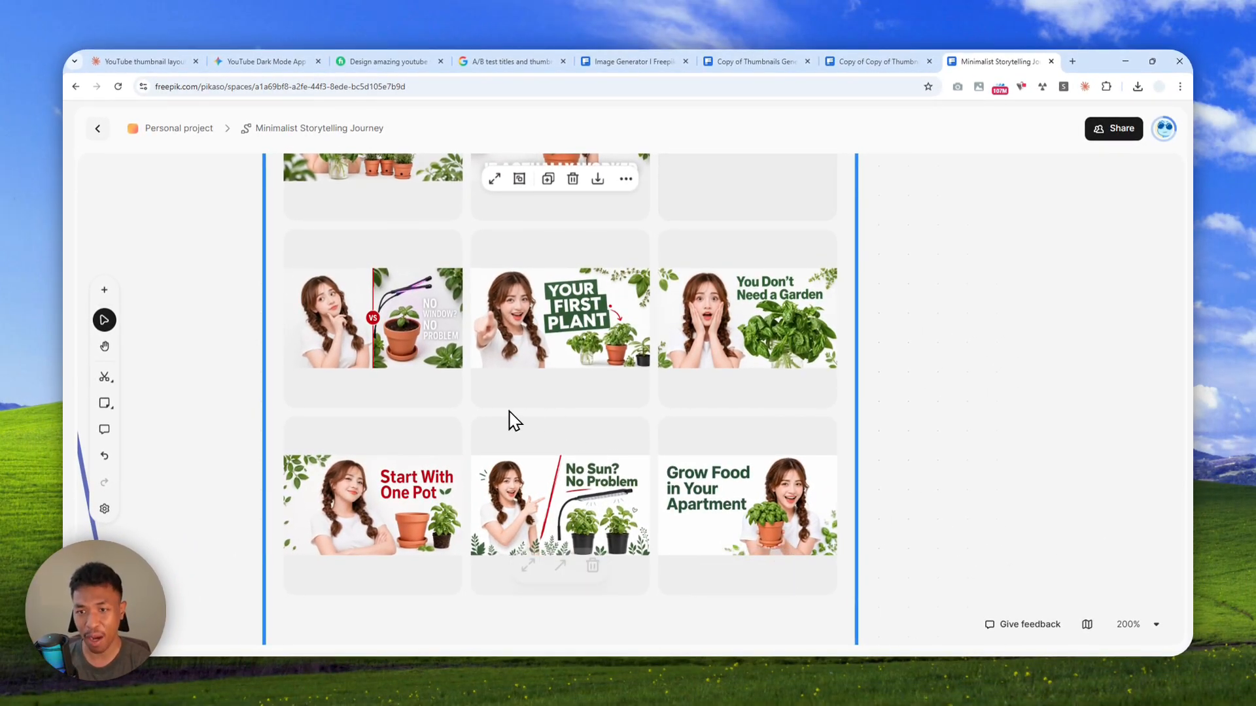
{"action": "scroll", "coordinate": [443, 382], "scroll_direction": "down", "scroll_amount": 3}
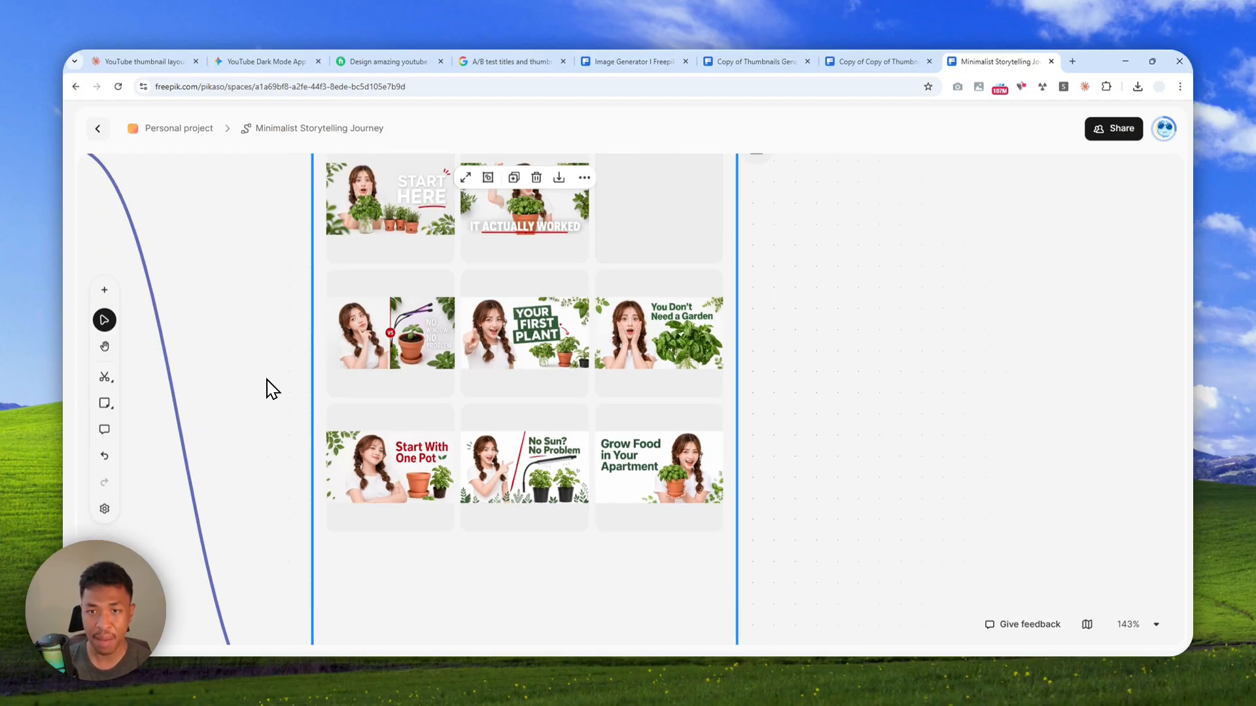
Open the Replace creation media library for the Character Faces image and close it without choosing an image
{"action": "scroll", "coordinate": [263, 356], "scroll_direction": "down", "scroll_amount": 4}
{"action": "left_click_drag", "start_coordinate": [245, 343], "coordinate": [933, 343]}
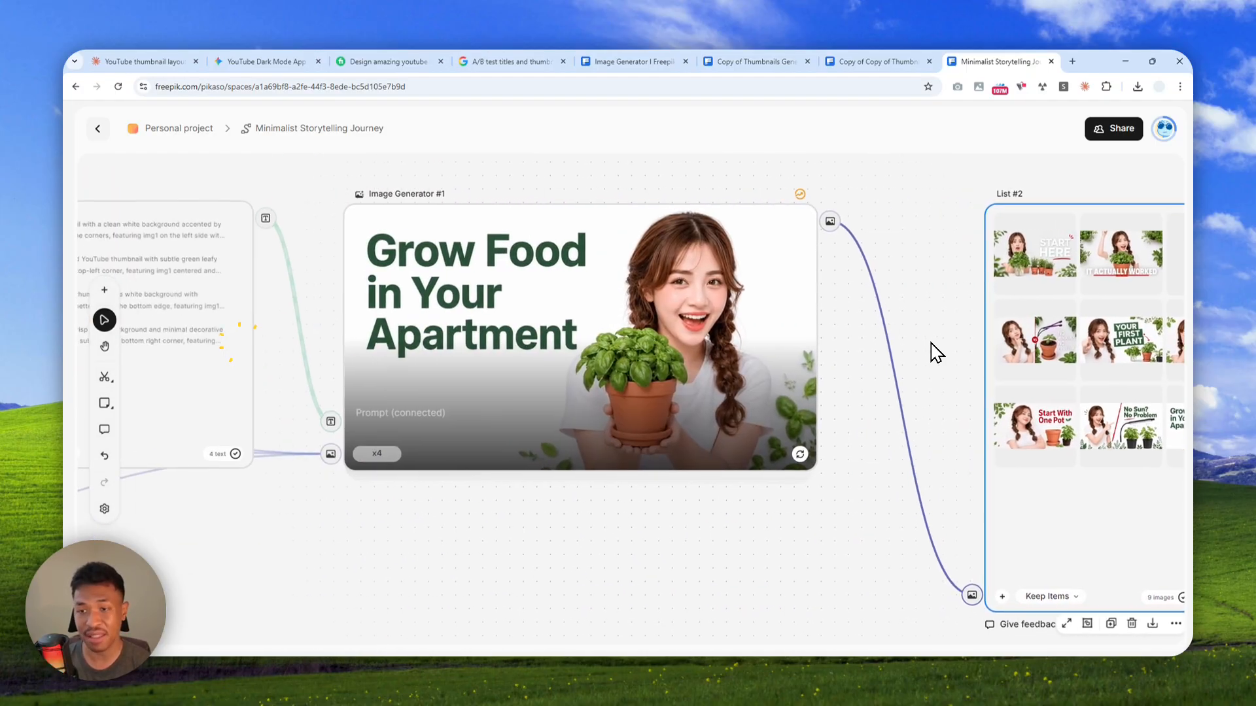
{"action": "scroll", "coordinate": [537, 352], "scroll_direction": "down", "scroll_amount": 4}
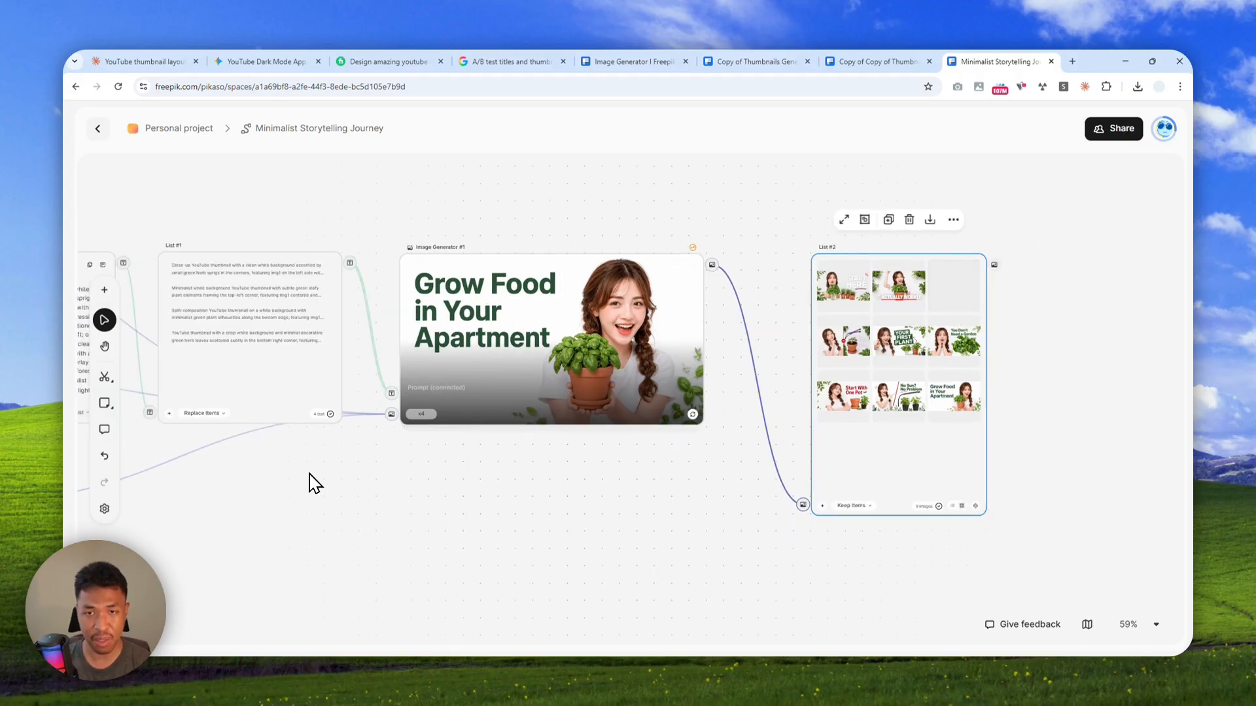
{"action": "left_click_drag", "start_coordinate": [311, 484], "coordinate": [726, 473]}
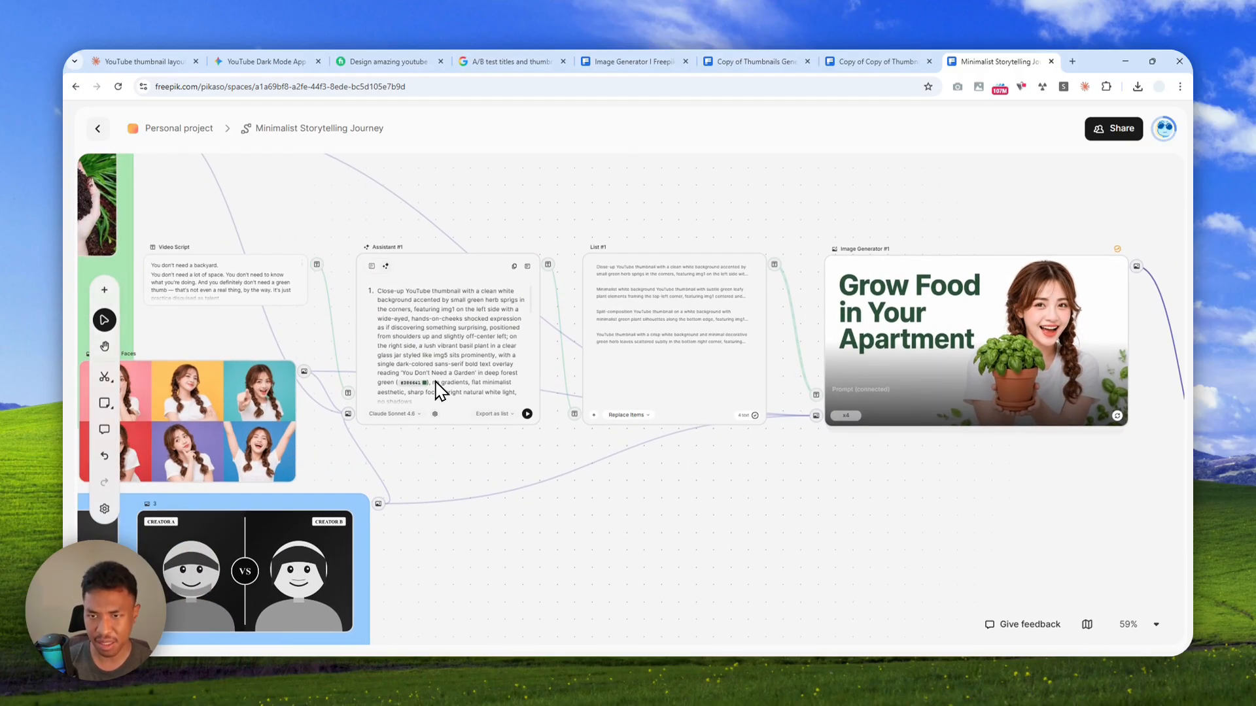
{"action": "left_click_drag", "start_coordinate": [473, 478], "coordinate": [866, 524]}
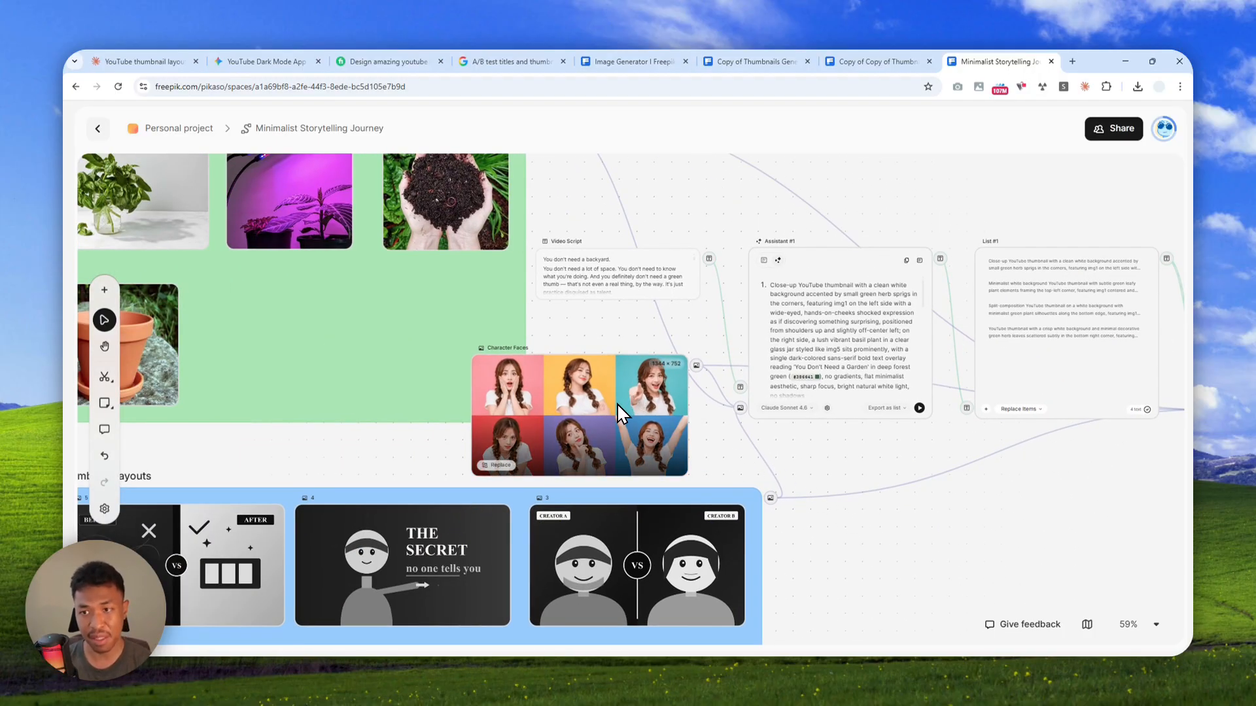
{"action": "scroll", "coordinate": [614, 407], "scroll_direction": "up", "scroll_amount": 5}
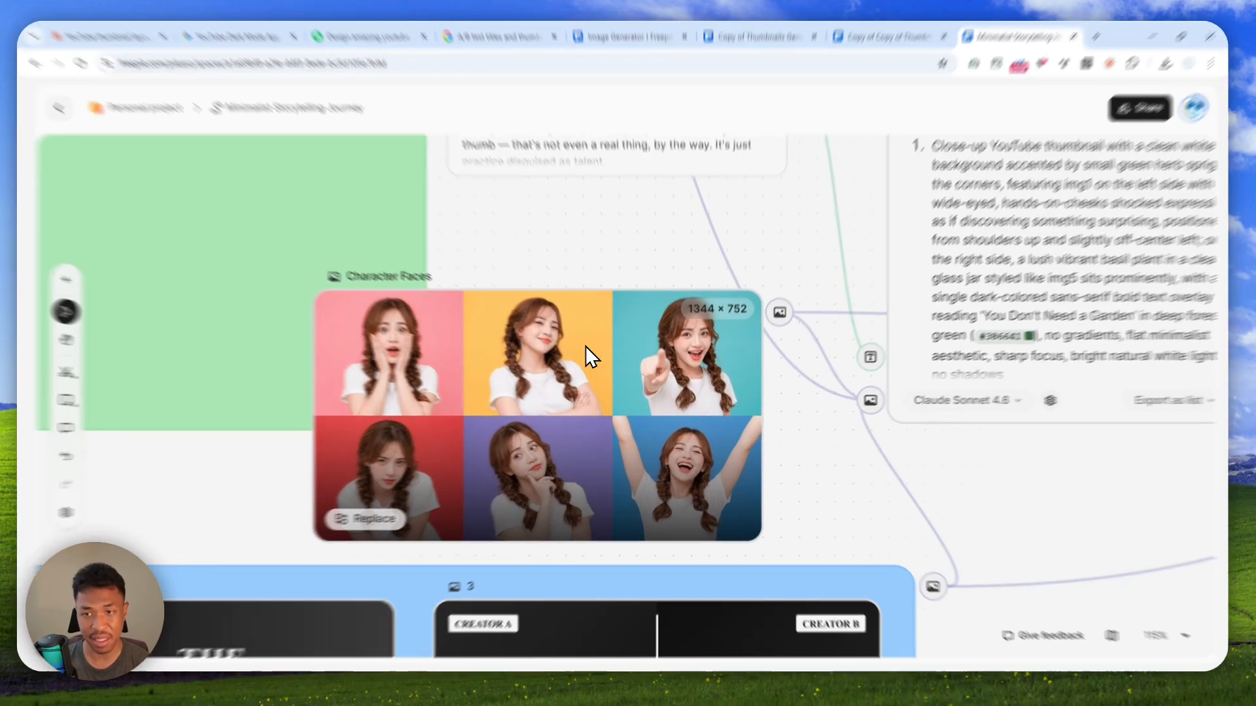
{"action": "right_click", "coordinate": [592, 361]}
{"action": "mouse_move", "coordinate": [610, 449]}
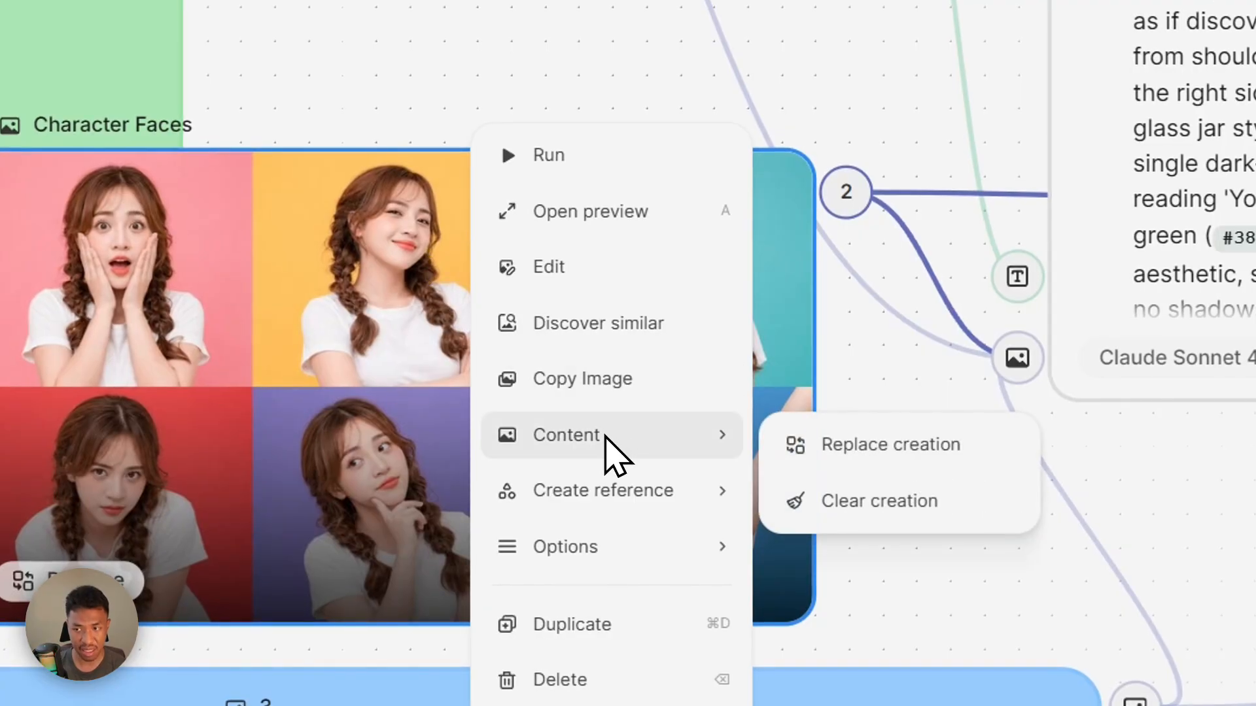
{"action": "left_click", "coordinate": [909, 461]}
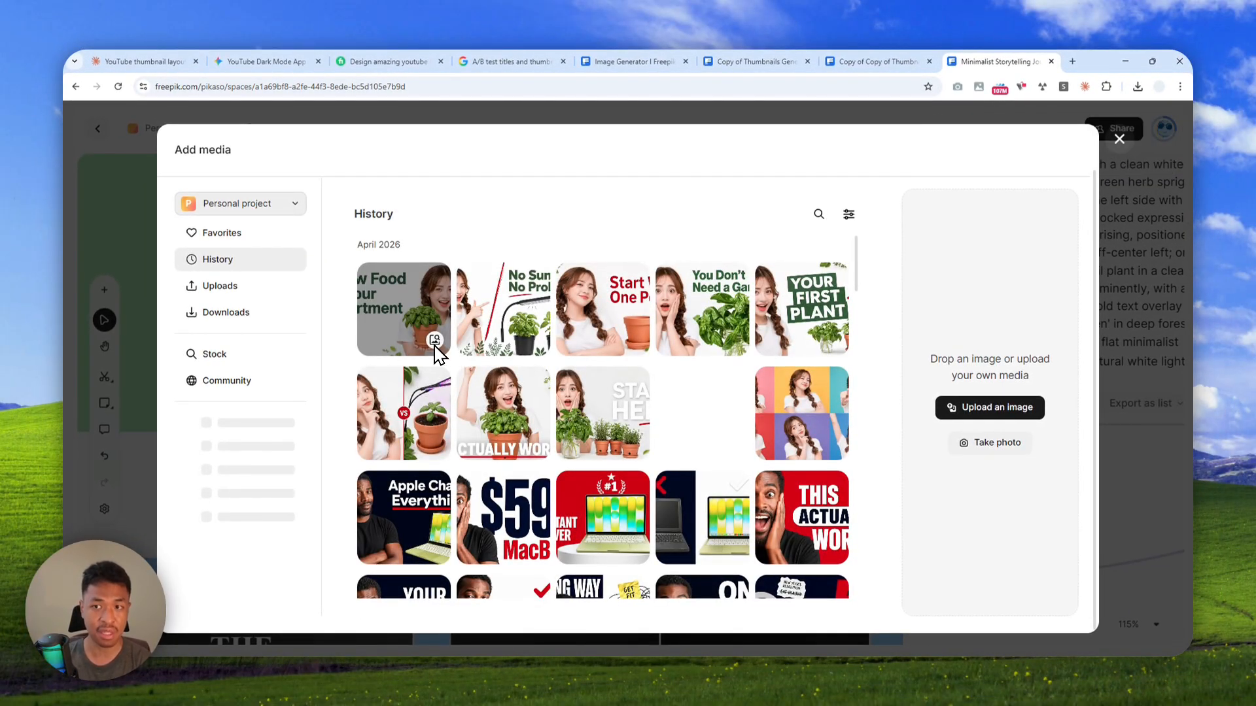
{"action": "left_click", "coordinate": [1119, 139]}
Review the Image Generator and List #2, and switch to the Copy of Thumbnails Generator 1 space
{"action": "scroll", "coordinate": [575, 324], "scroll_direction": "down", "scroll_amount": 4}
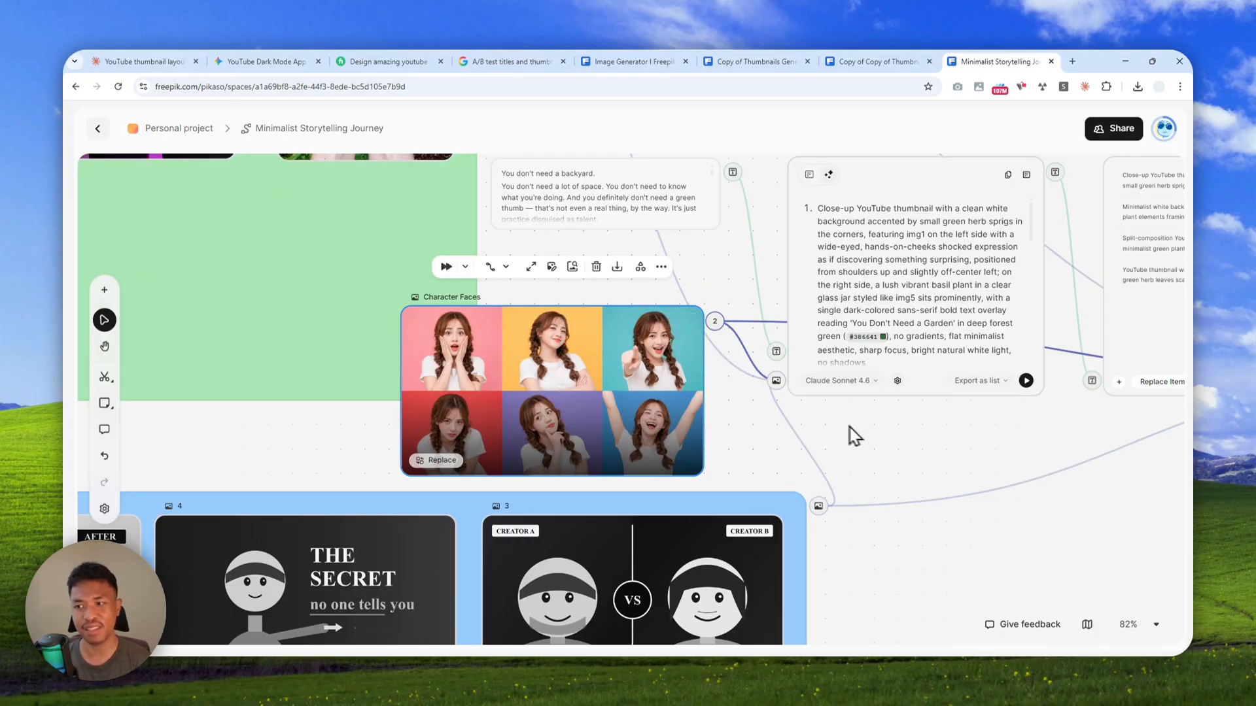
{"action": "scroll", "coordinate": [957, 438], "scroll_direction": "down", "scroll_amount": 3}
{"action": "left_click_drag", "start_coordinate": [998, 427], "coordinate": [582, 439]}
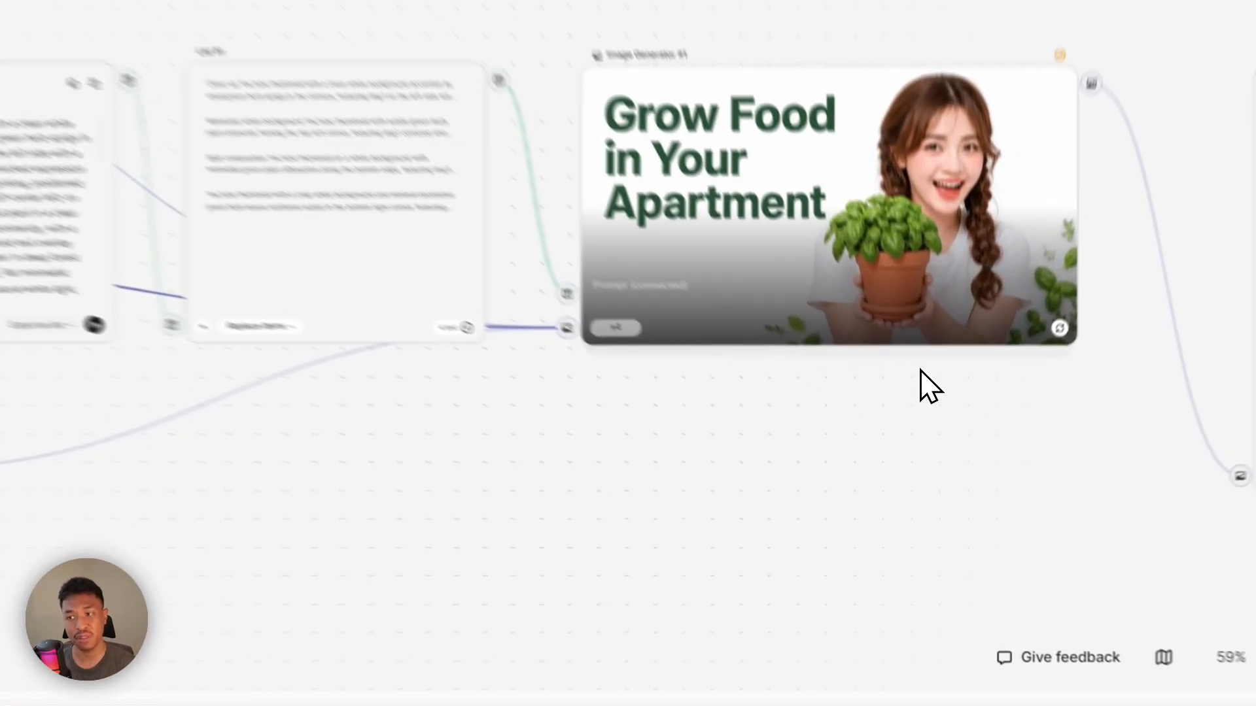
{"action": "left_click_drag", "start_coordinate": [912, 327], "coordinate": [96, 381]}
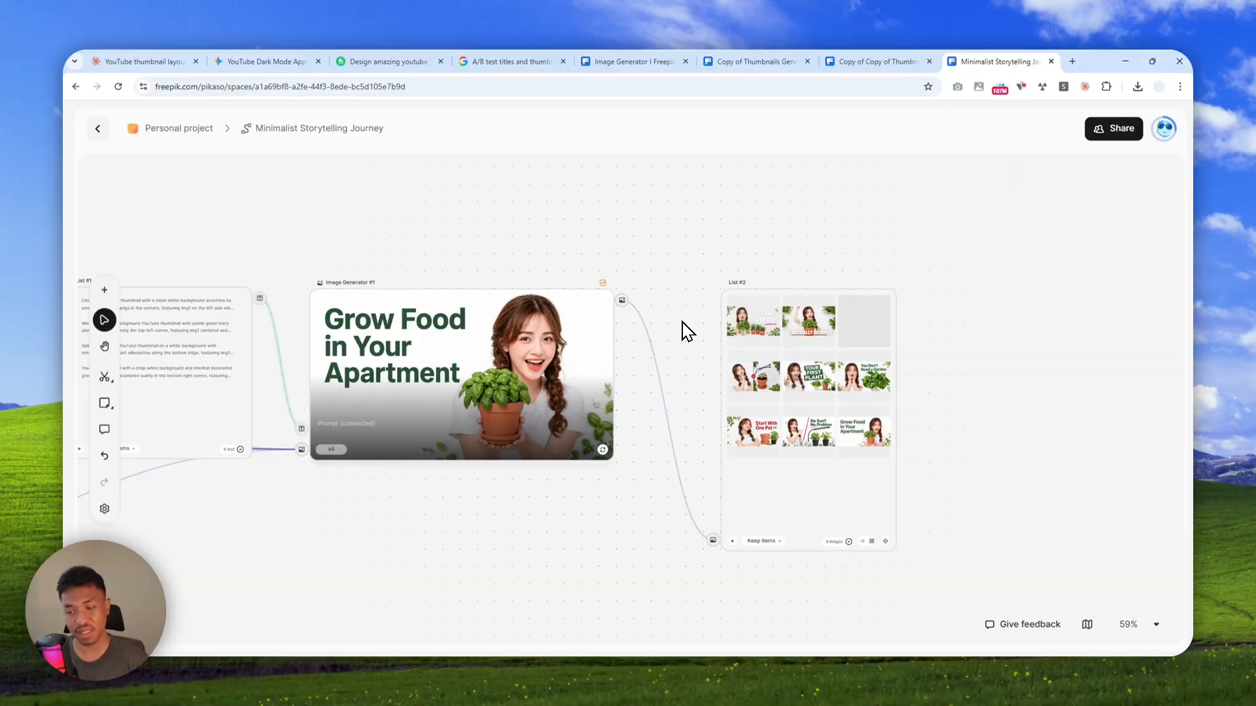
{"action": "left_click", "coordinate": [799, 52]}
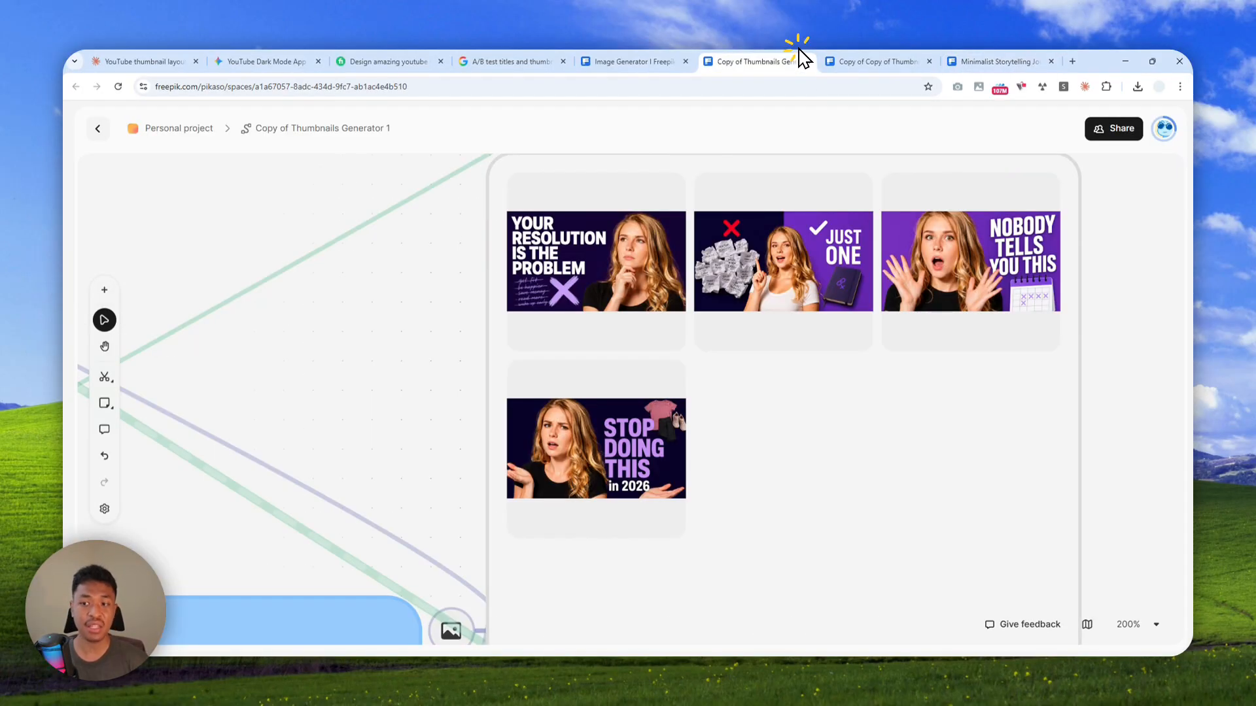